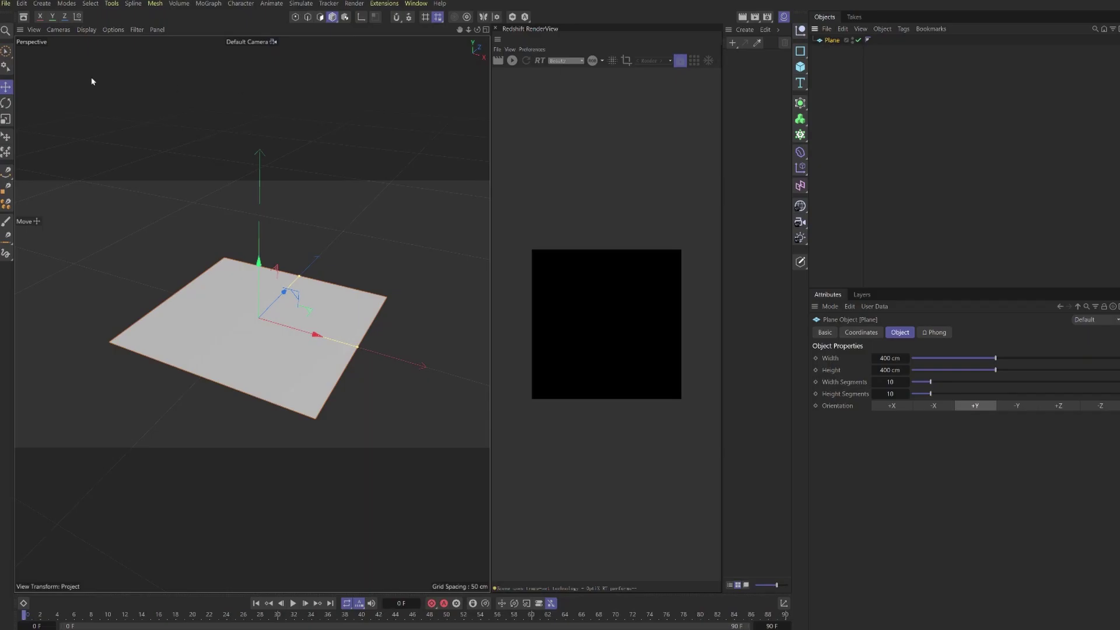
Switch the viewport to Gouraud Shading (Lines) so the wireframe shows over the plane.
left_click(88, 29)
left_click(123, 73)
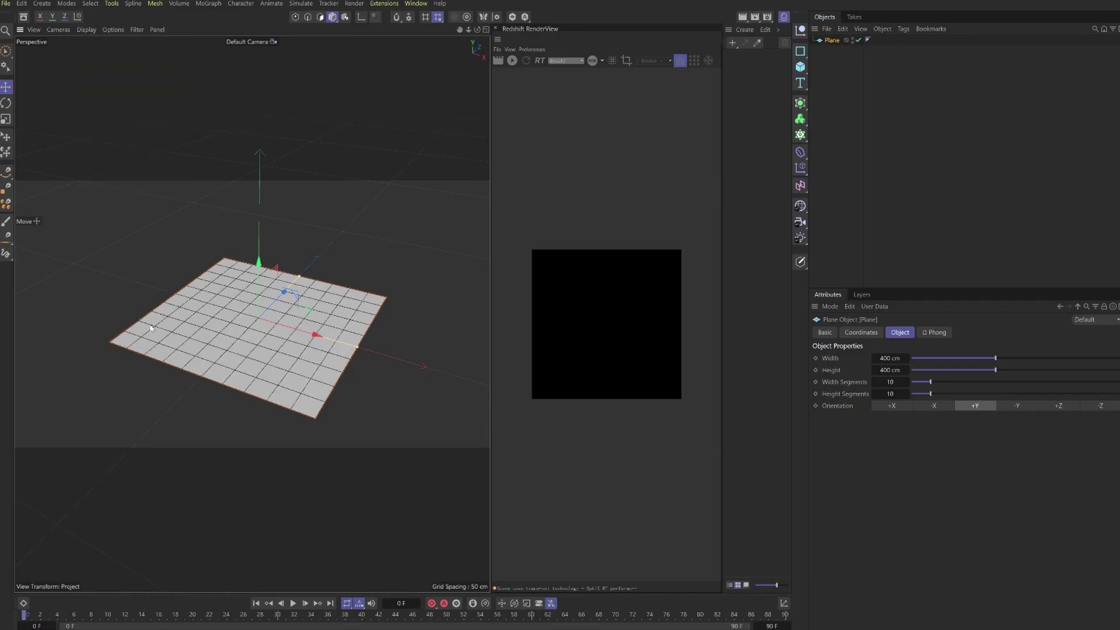
scroll(212, 334, "up", 1)
scroll(212, 335, "up", 3)
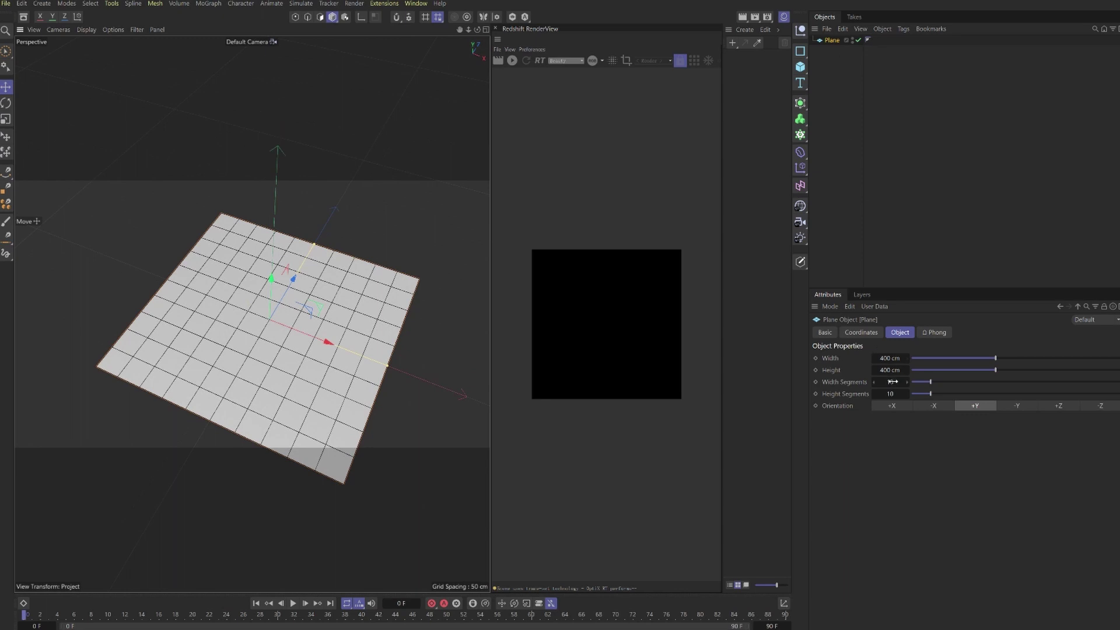
Give the plane 5 width and 5 height segments and about 289 cm height, then make it editable.
type("5")
key("Tab")
type("5")
key("Return")
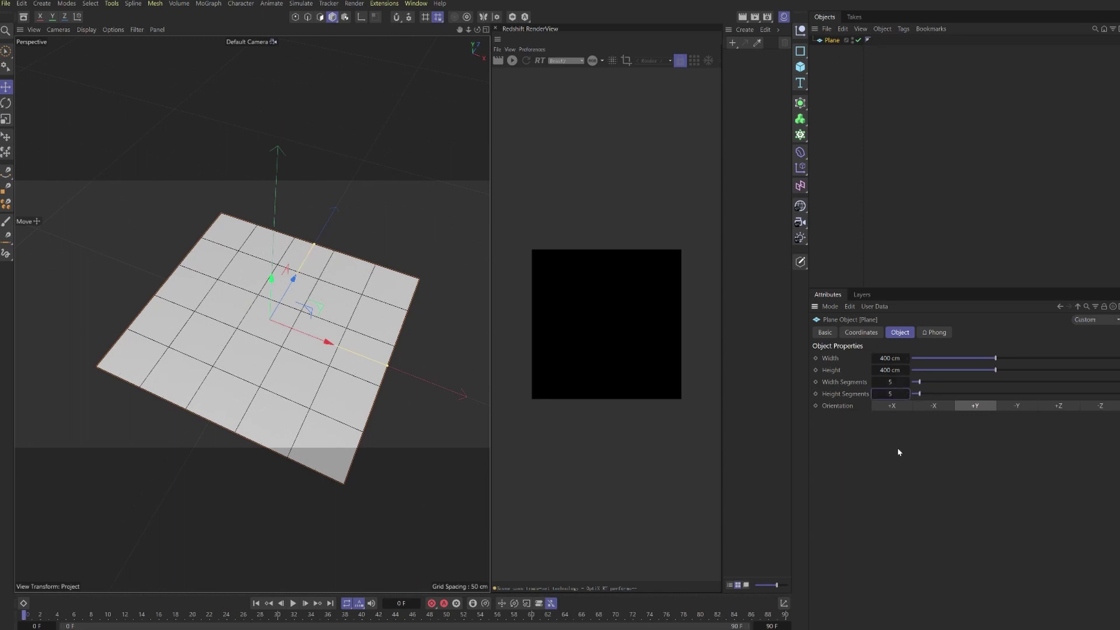
left_click_drag(318, 248, 302, 265)
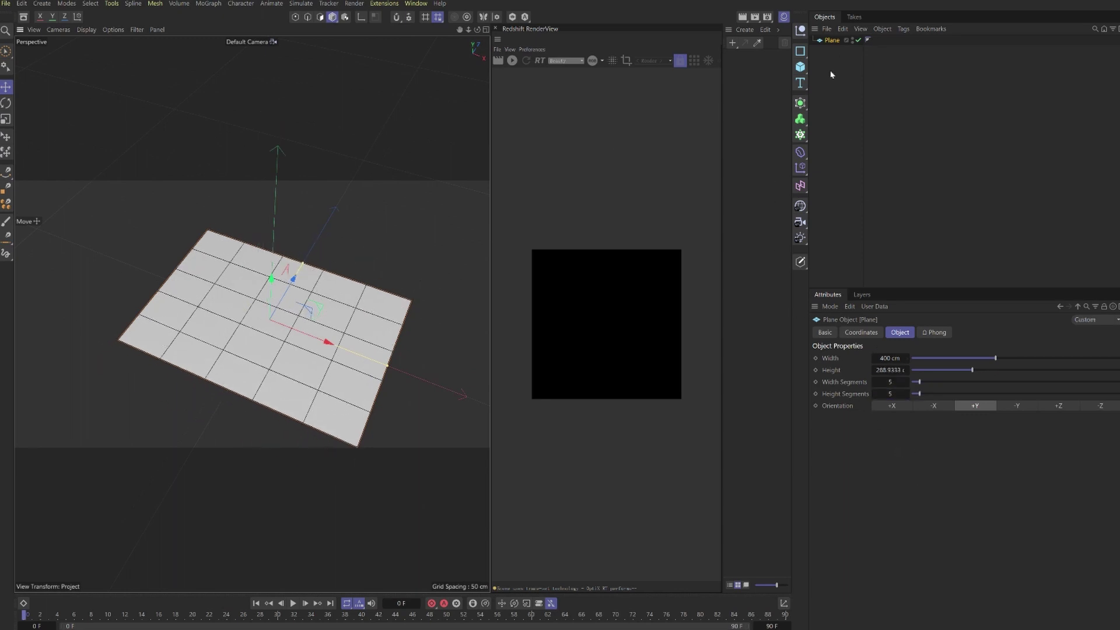
key("c")
left_click_drag(484, 256, 34, 96, "alt")
Box-select the six left-edge points and pinch them inward vertically.
left_click(5, 51)
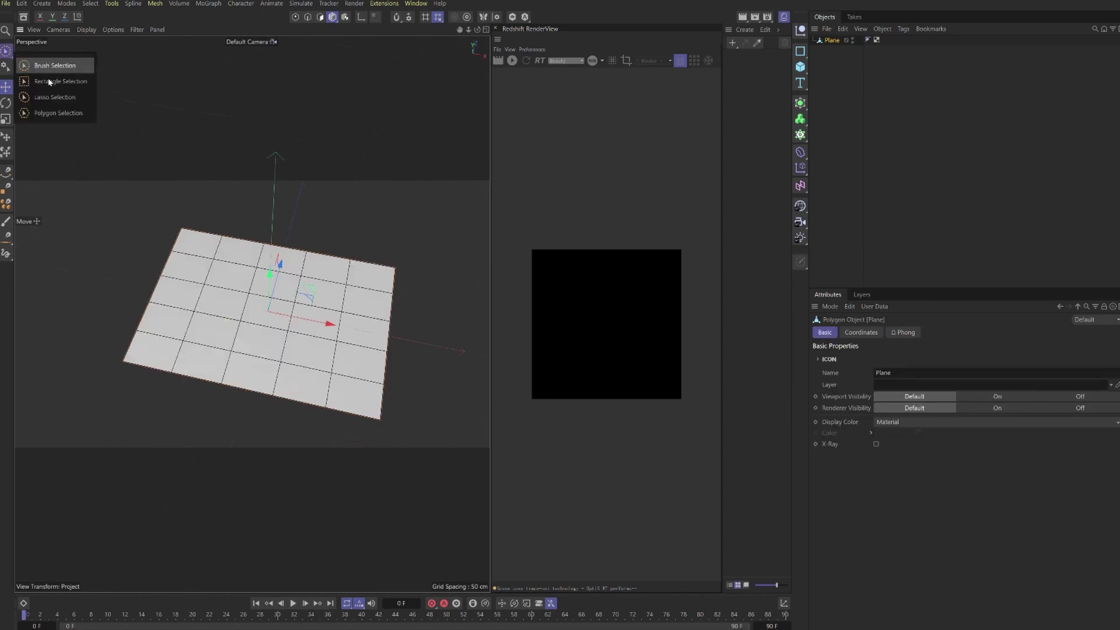
left_click(41, 82)
left_click_drag(334, 331, 369, 380, "alt")
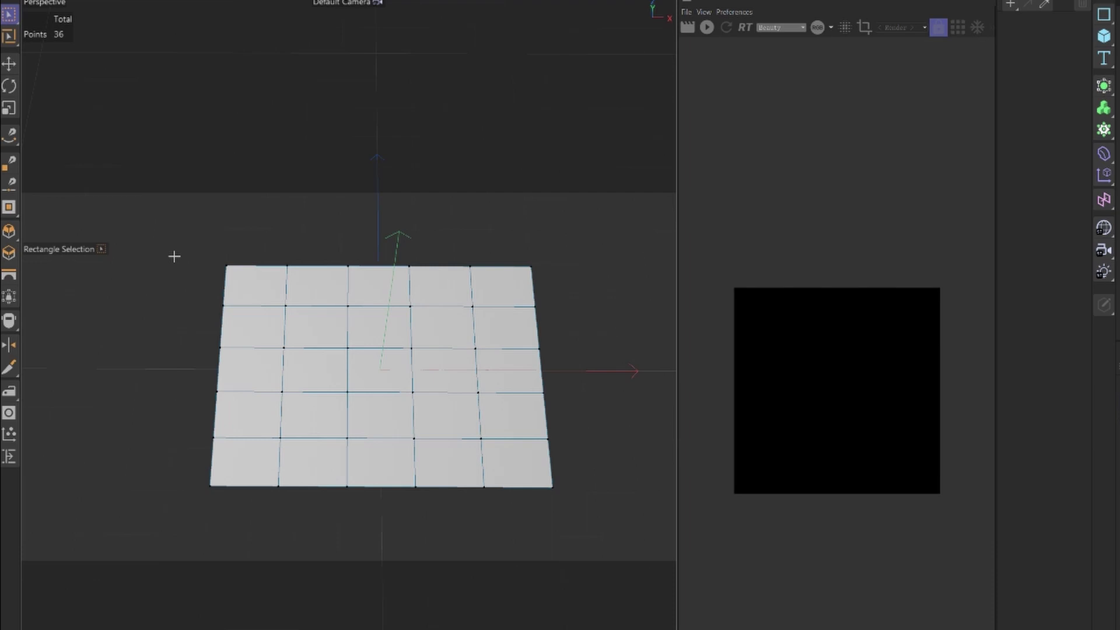
left_click_drag(159, 231, 236, 508)
key("t")
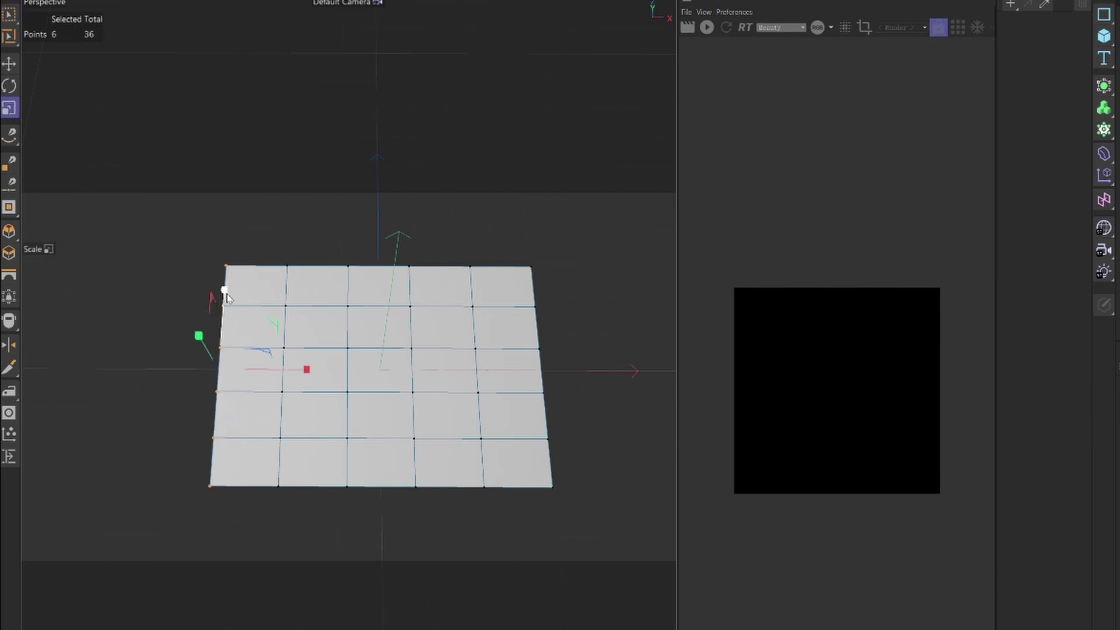
left_click_drag(224, 291, 290, 264)
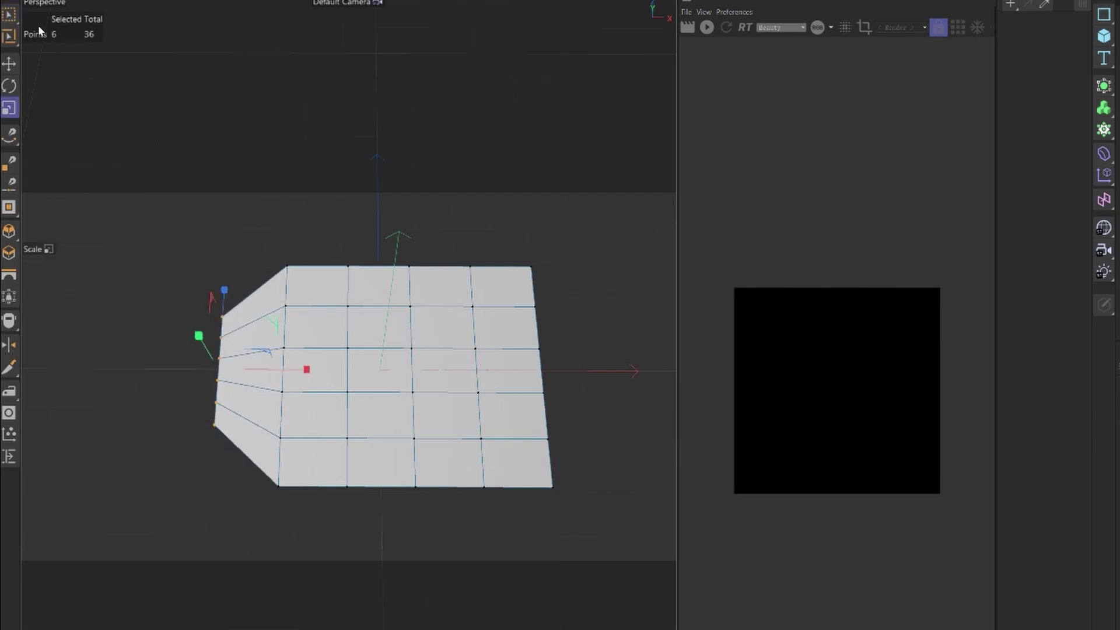
Box-select the six right-edge points and pinch them inward vertically.
key("0")
left_click_drag(581, 232, 503, 528)
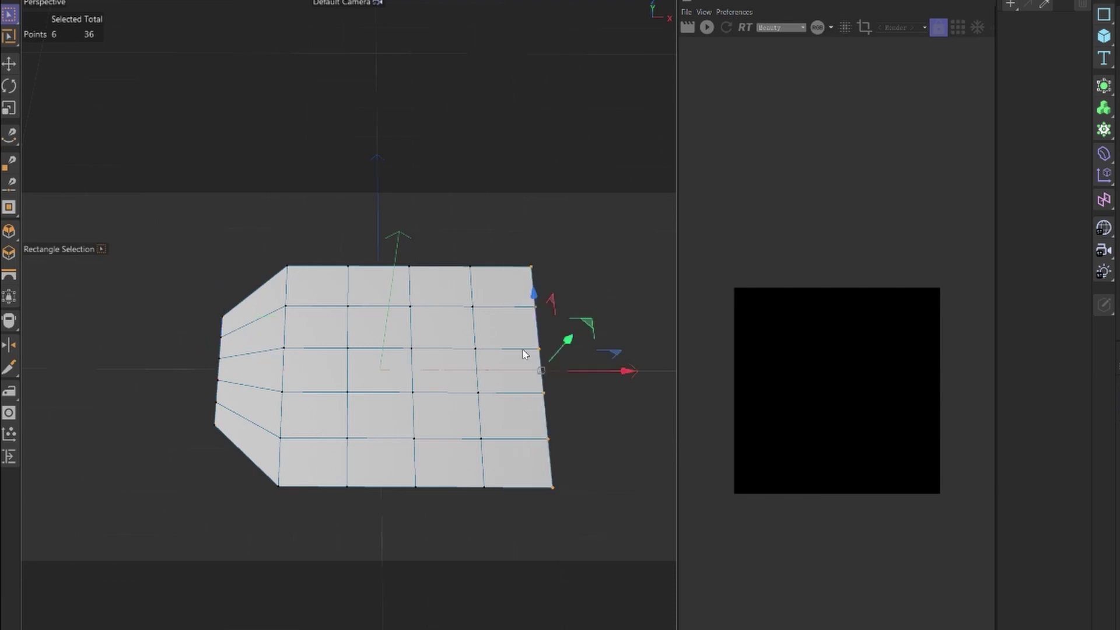
key("t")
left_click_drag(551, 304, 533, 324)
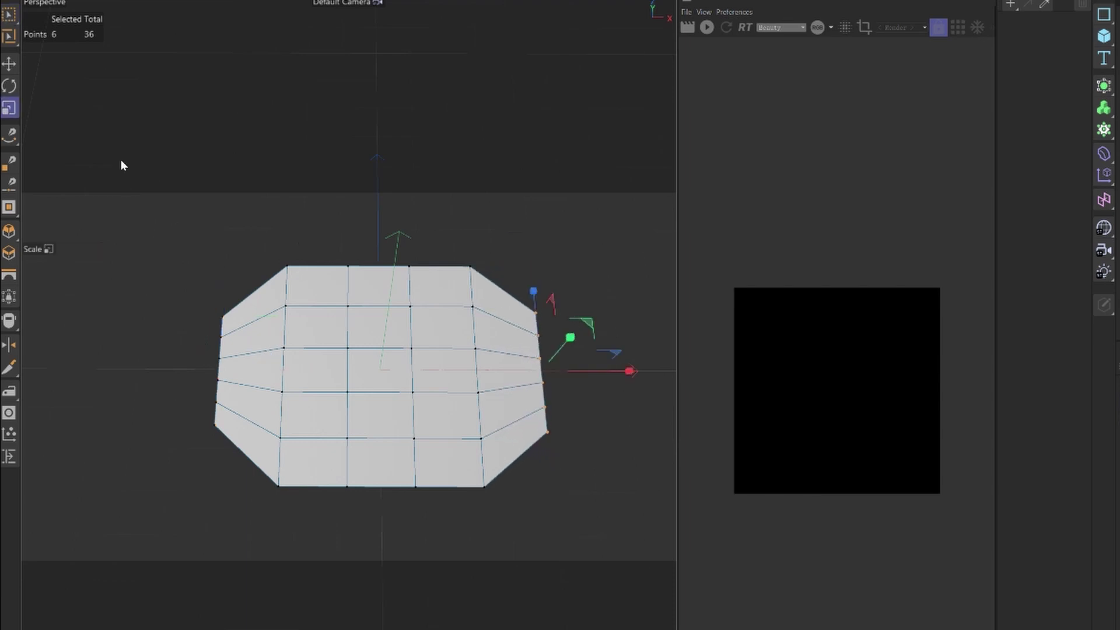
Squash all 36 points of the mesh vertically to about 85%.
left_click(13, 17)
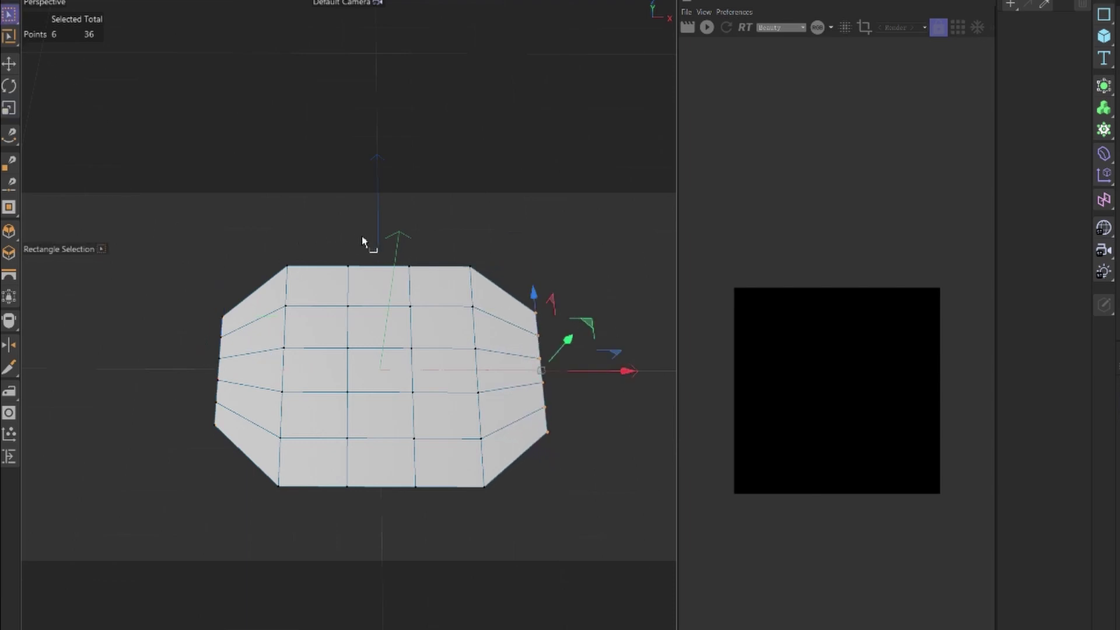
left_click_drag(602, 231, 168, 540)
key("t")
left_click_drag(383, 292, 382, 300)
left_click(396, 511)
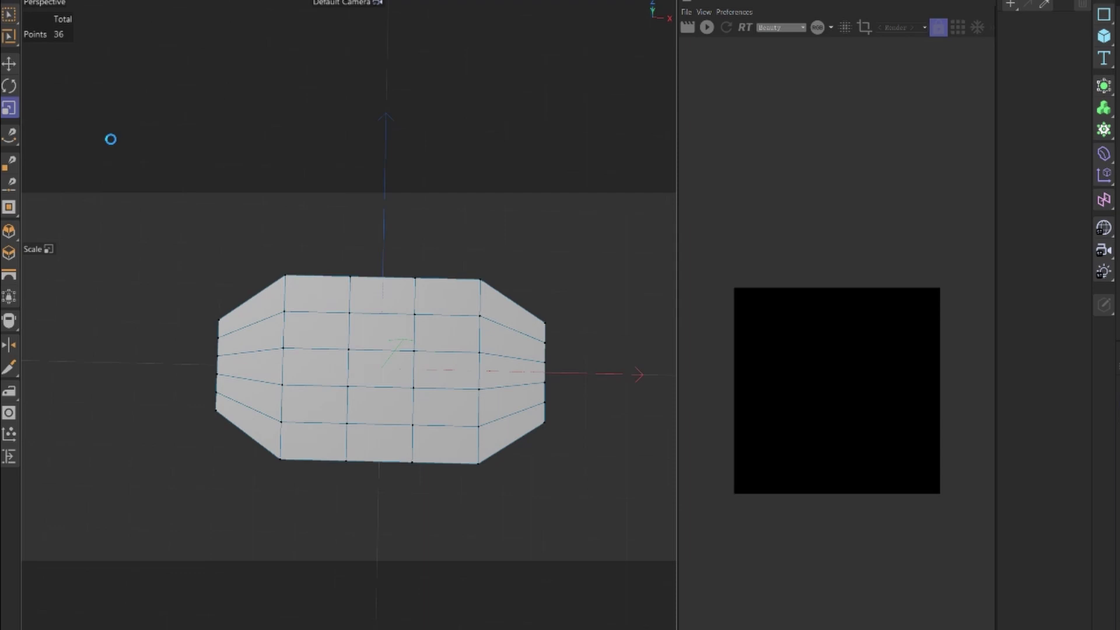
Shrink the right-hand point column vertically.
left_click(9, 12)
left_click_drag(505, 234, 439, 473)
key("t")
left_click_drag(480, 280, 480, 295)
Stretch the next two point columns toward the centre taller, up to about 113%.
left_click(7, 16)
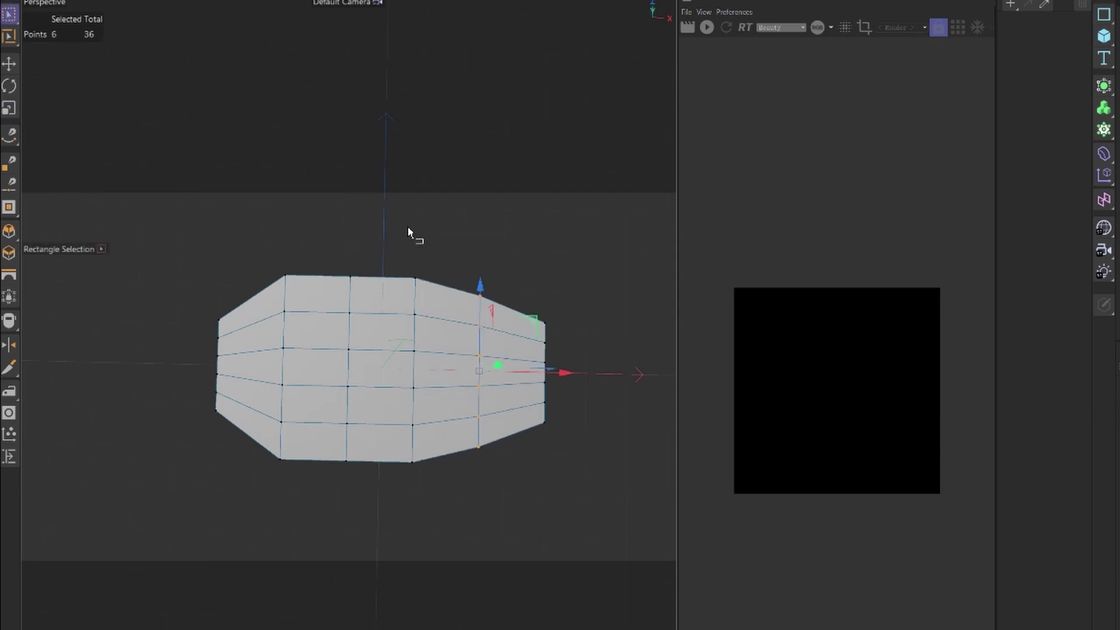
left_click_drag(443, 227, 379, 518)
key("t")
left_click_drag(415, 288, 416, 283)
left_click(9, 14)
left_click_drag(370, 235, 312, 508)
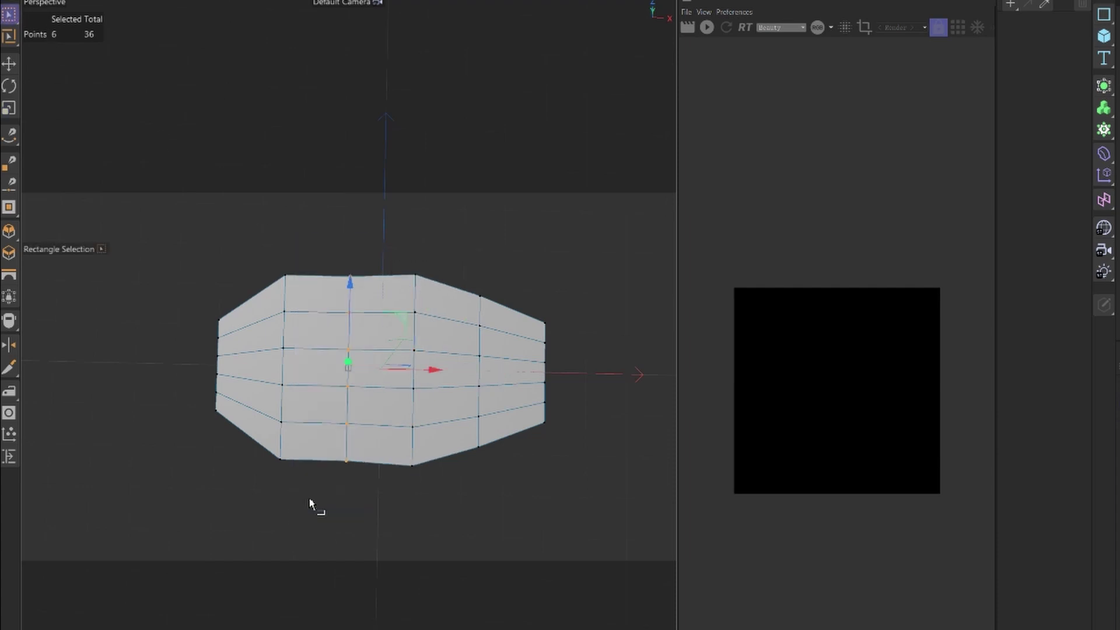
key("t")
left_click_drag(350, 276, 351, 272)
Push the two middle left-edge points inward to form a notch.
left_click(221, 358)
left_click(217, 375, "shift")
key("e")
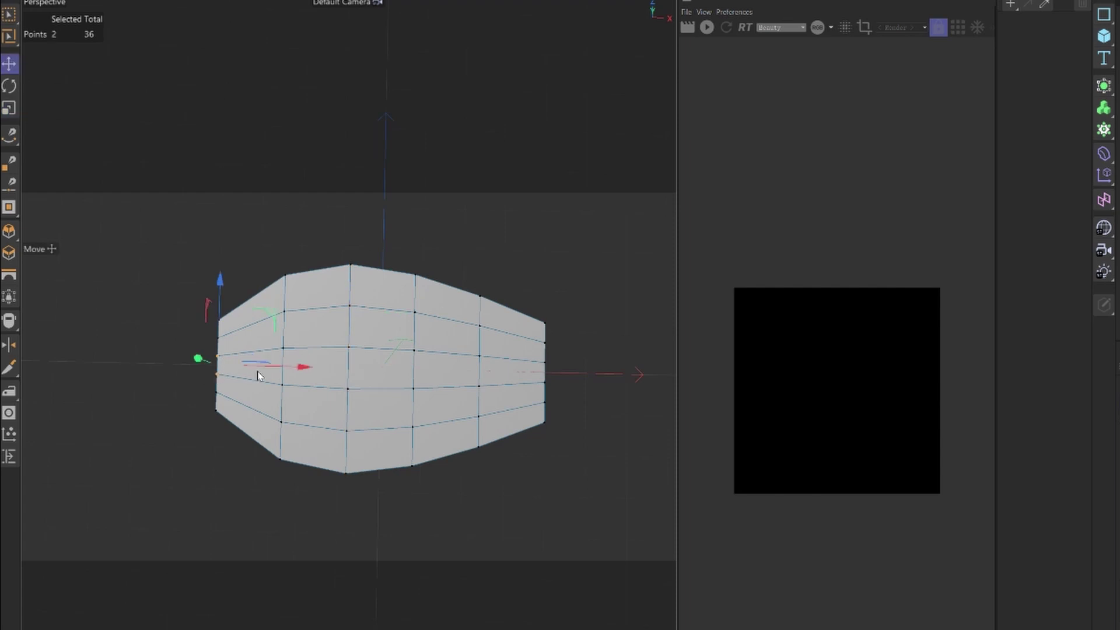
left_click_drag(301, 368, 315, 370)
Flatten the whole mesh vertically with all points selected.
key("t")
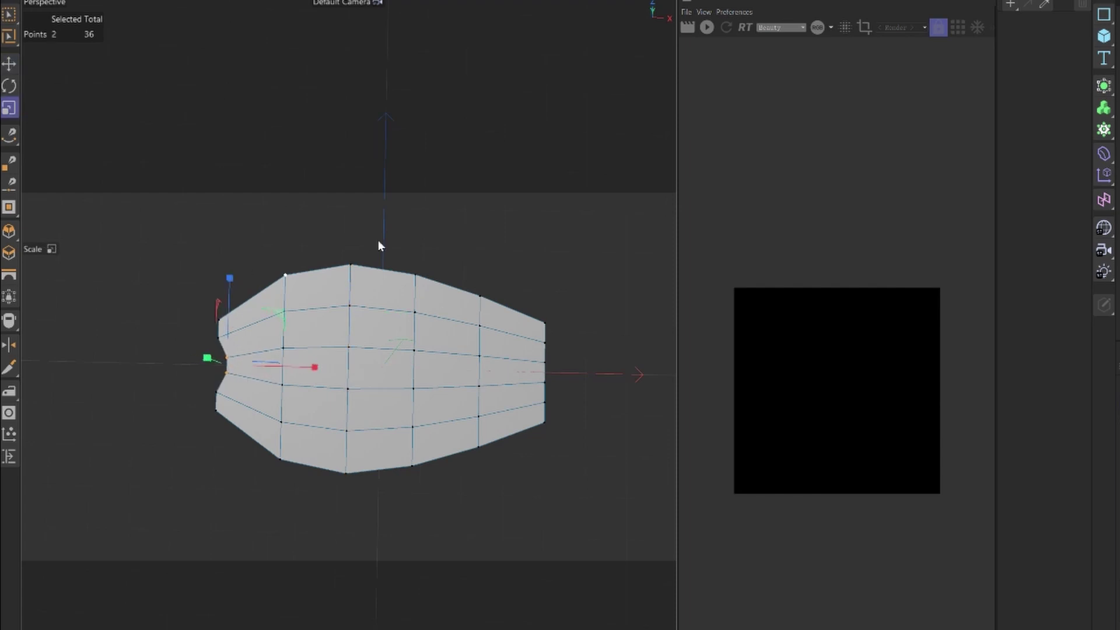
key("ctrl+a")
left_click_drag(383, 267, 382, 294)
left_click(564, 412)
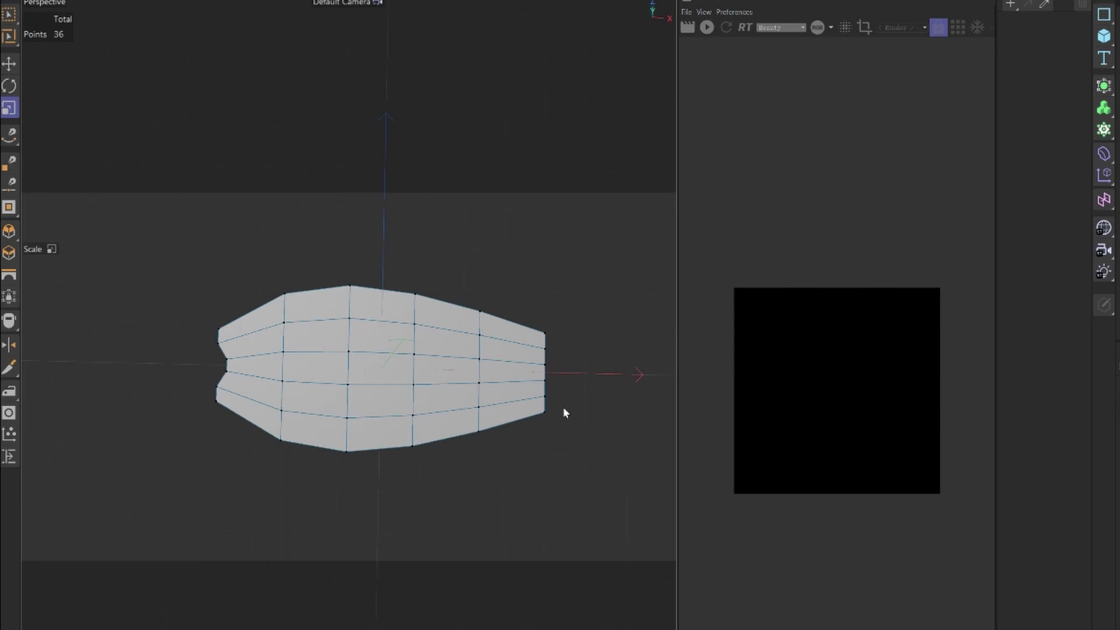
Squash the six right-edge points vertically and pull them inward along X to taper that end.
key("0")
left_click_drag(629, 269, 503, 455)
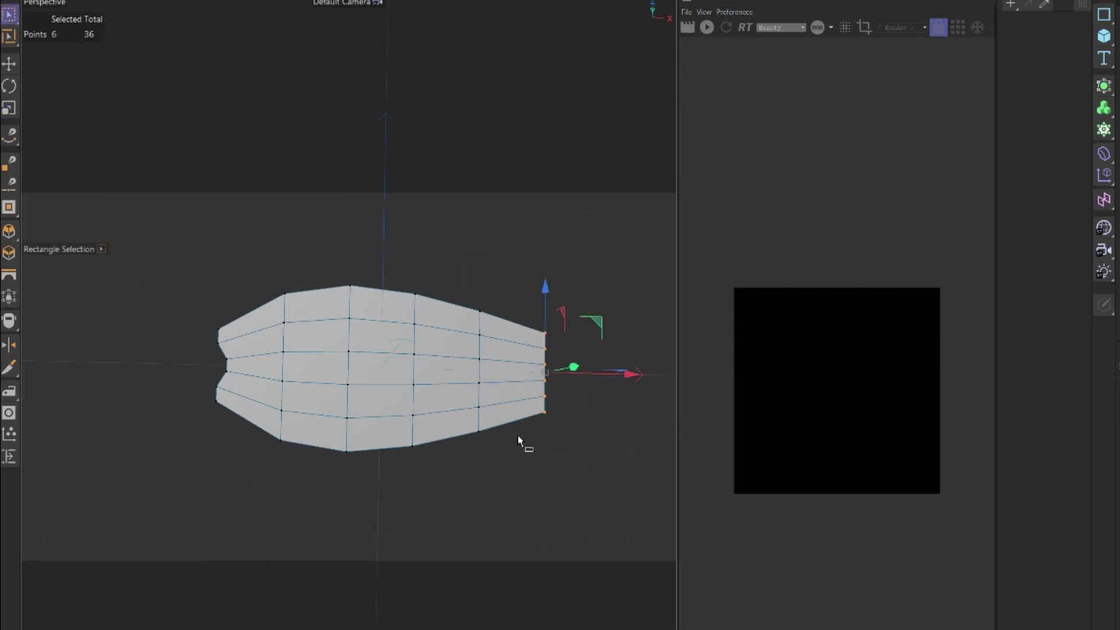
key("t")
left_click_drag(545, 286, 542, 304)
key("e")
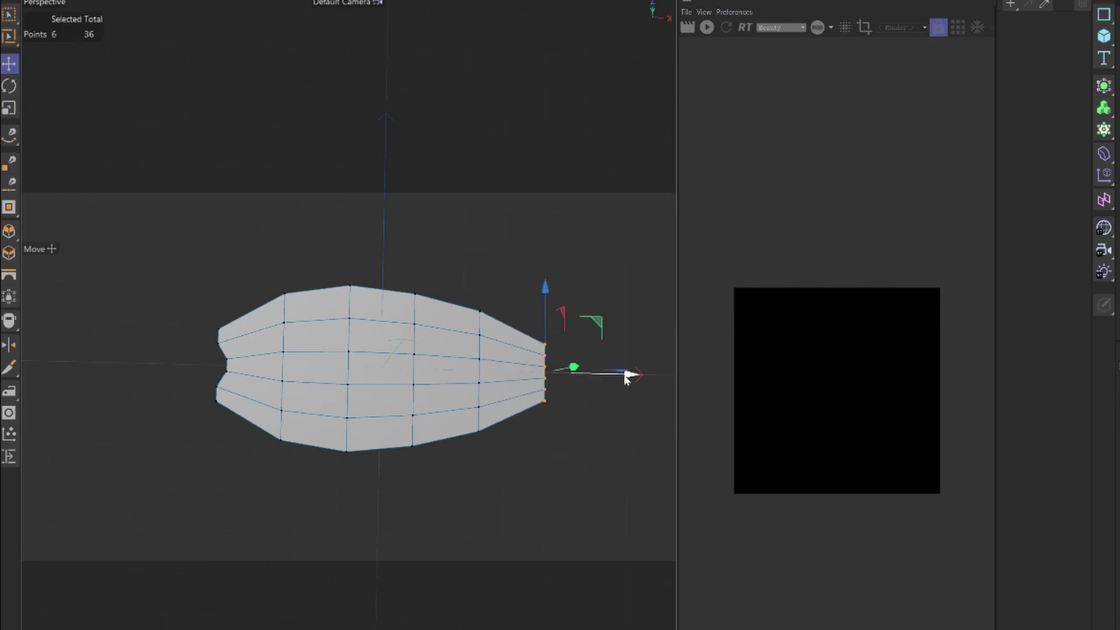
mouse_move(625, 375)
left_mouse_down()
mouse_move(612, 381)
mouse_move(626, 375)
left_mouse_up()
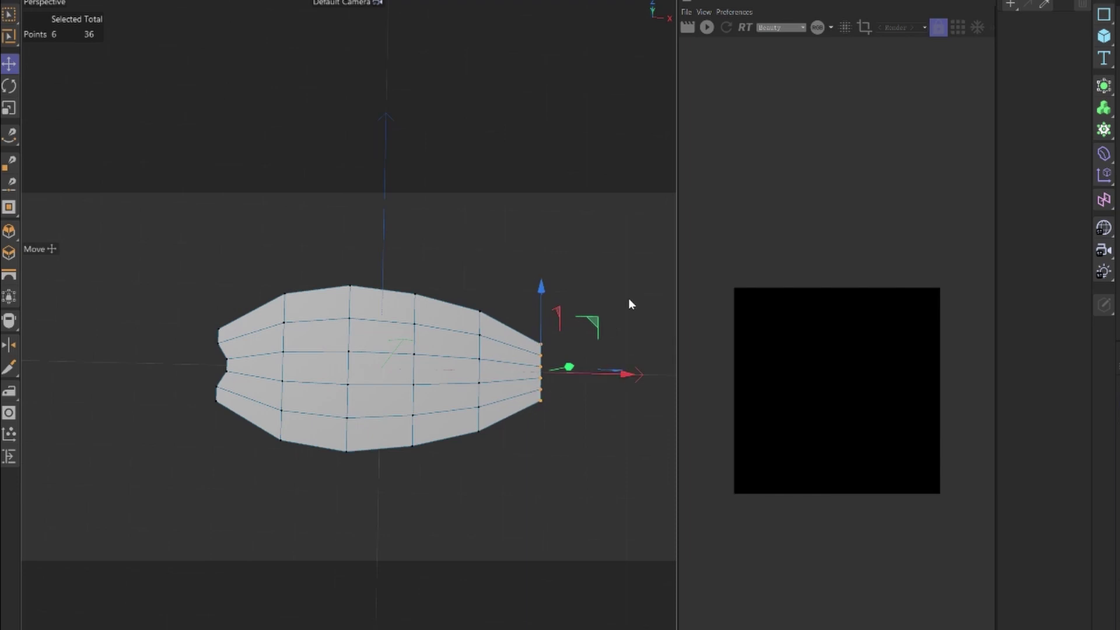
Scale selected points to round off the upper-left part of the petal outline.
left_click(420, 379)
left_click_drag(420, 379, 325, 400, "alt")
left_click(343, 400, "shift")
key("t")
scroll(273, 335, "up", 3)
left_click_drag(273, 336, 288, 307)
left_click(228, 376)
scroll(407, 315, "down", 3)
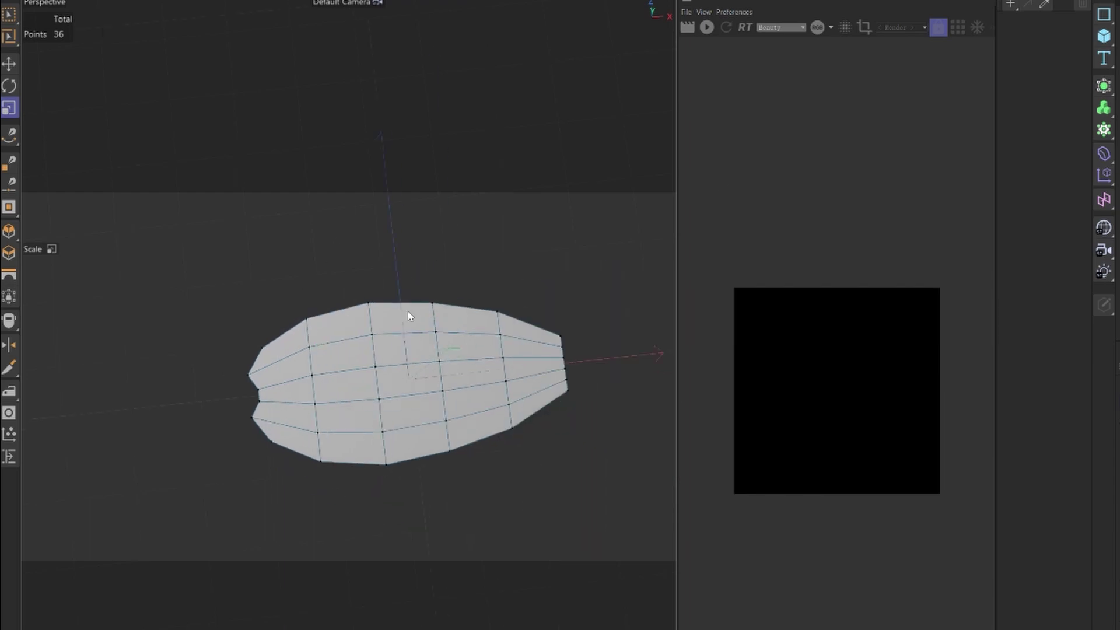
Add a Subdivision Surface and place the plane under it to smooth the mesh.
key("shift+c")
type("sub")
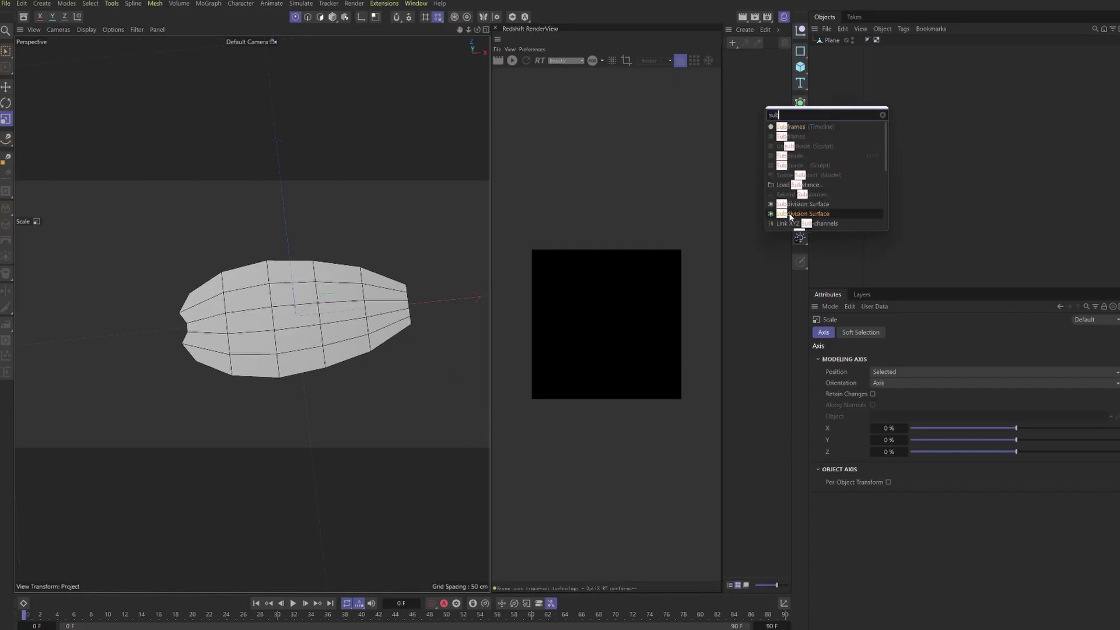
left_click(791, 215)
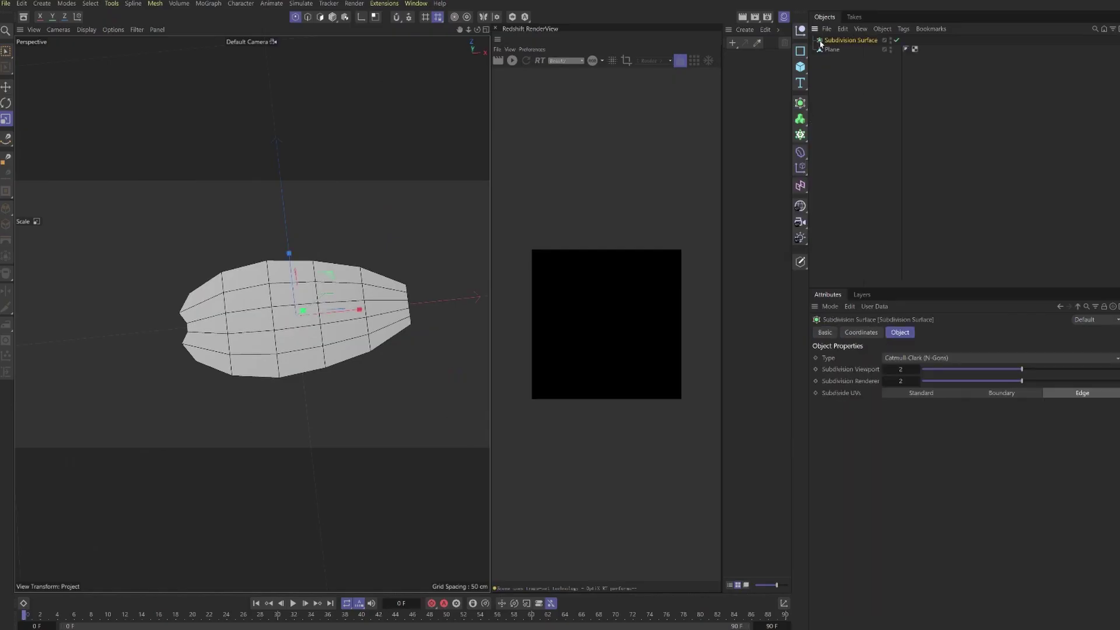
left_click_drag(837, 43, 840, 40)
left_click(820, 130)
left_click_drag(274, 292, 838, 51, "alt")
left_click(841, 87)
Add a Bend deformer as a child of the Plane and rotate it into position.
key("shift+c")
type("bend")
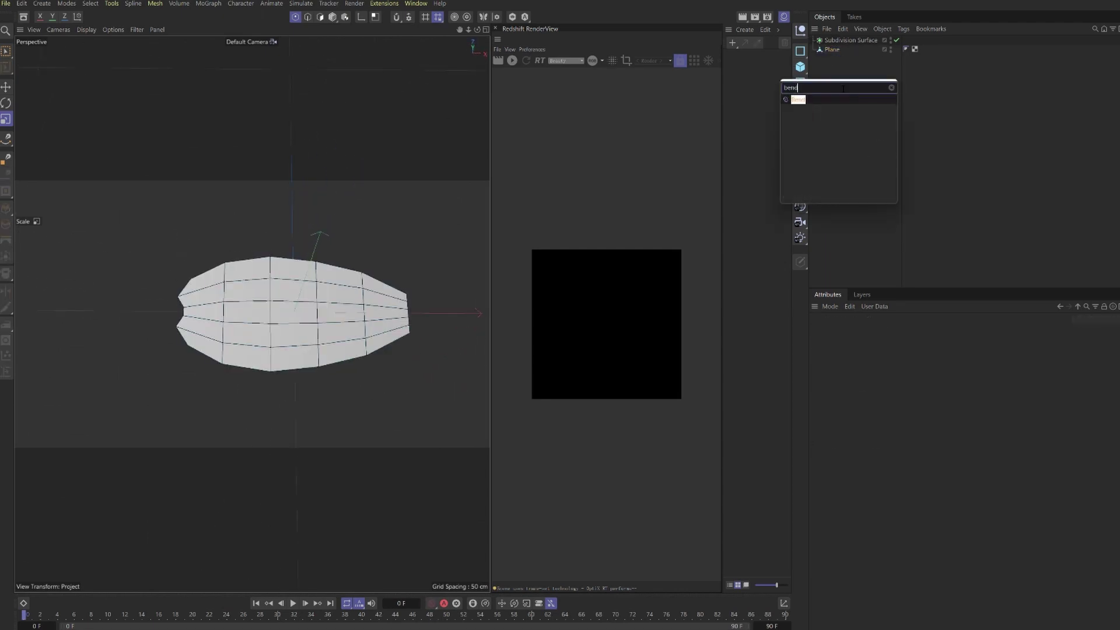
key("Return")
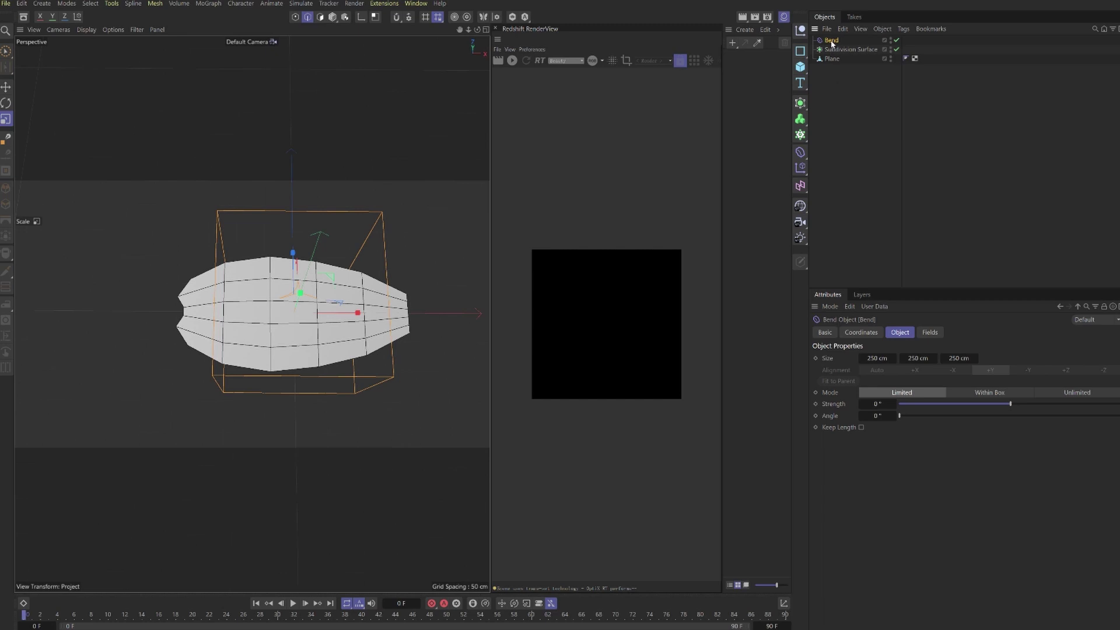
left_click_drag(832, 43, 836, 61)
left_click_drag(418, 224, 370, 261, "alt")
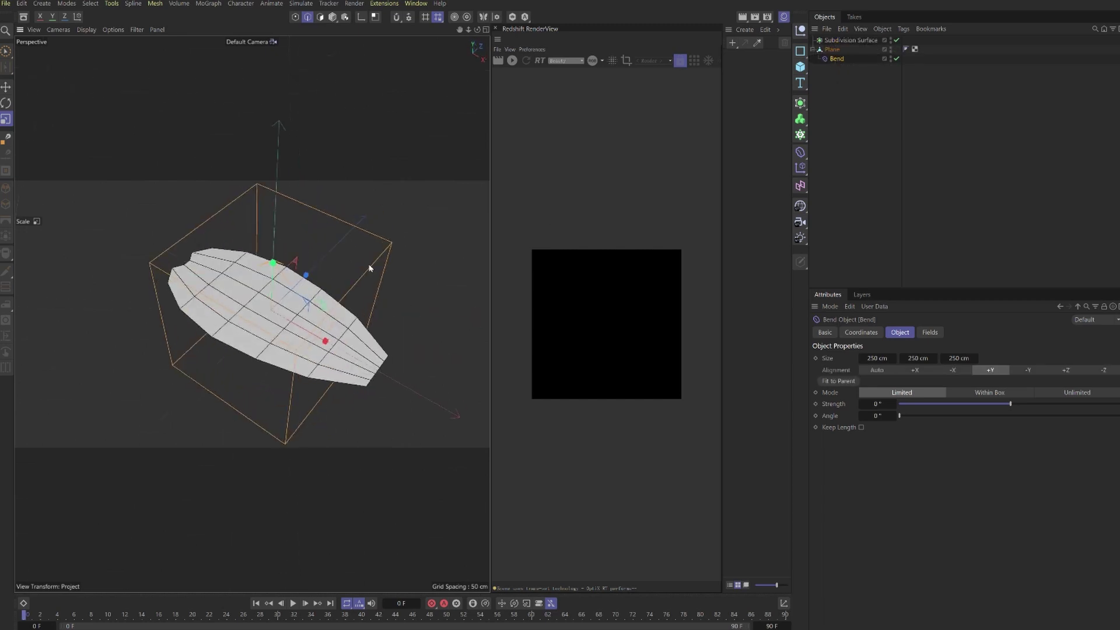
key("r")
left_click_drag(282, 331, 252, 262, "alt")
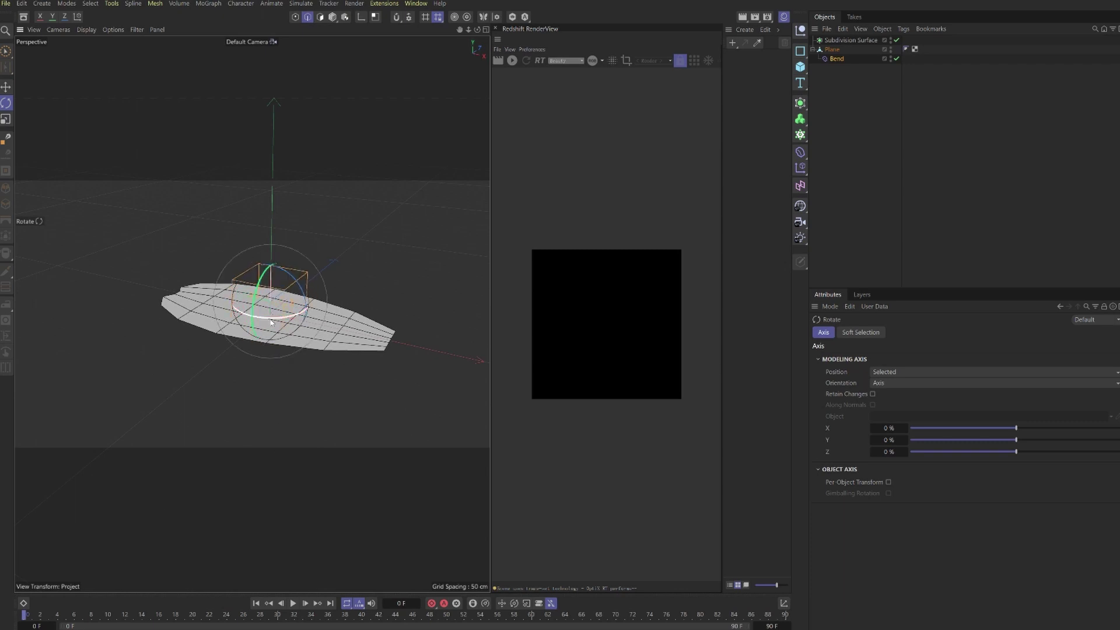
Set the Bend strength to 28°, fit it to the whole mesh, and shift it along its axis.
left_click(829, 60)
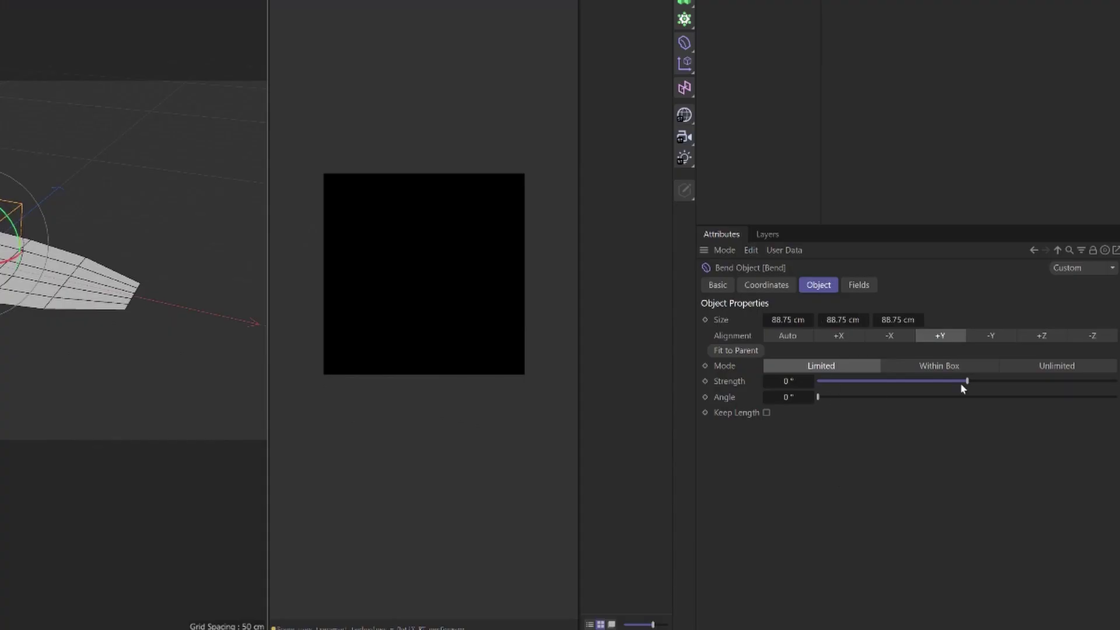
left_click_drag(962, 386, 979, 385)
left_click(1080, 369)
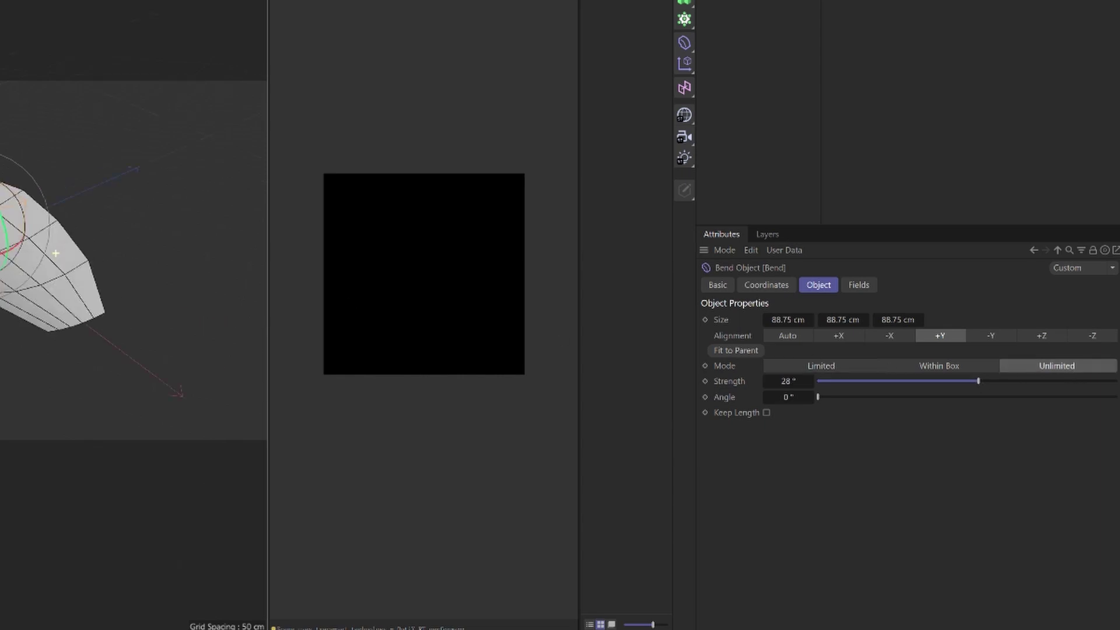
key("e")
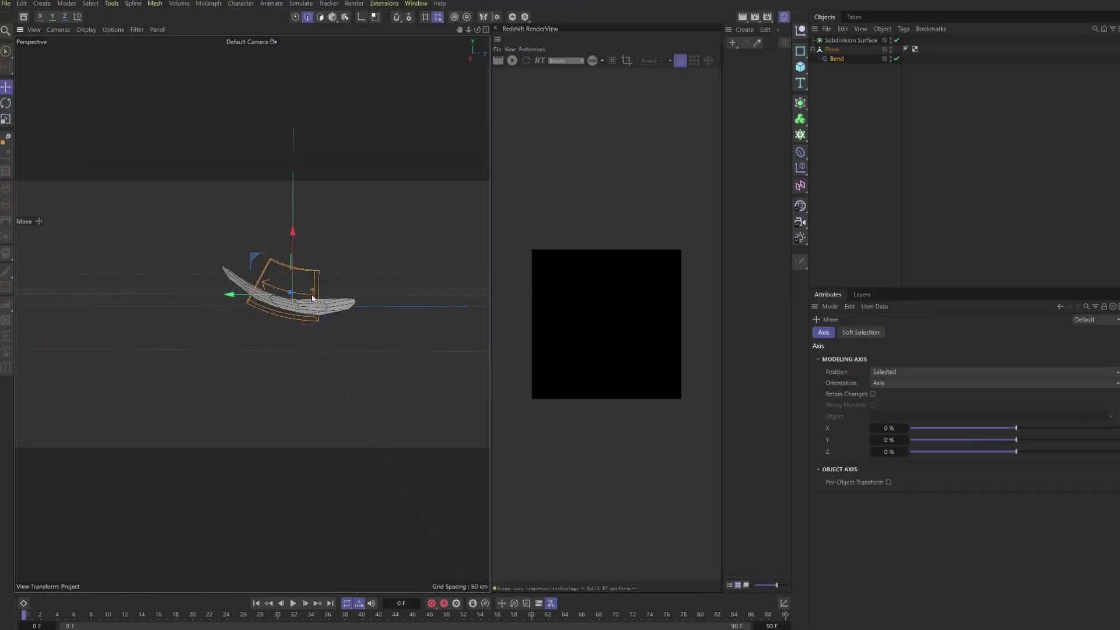
left_click_drag(248, 295, 220, 309)
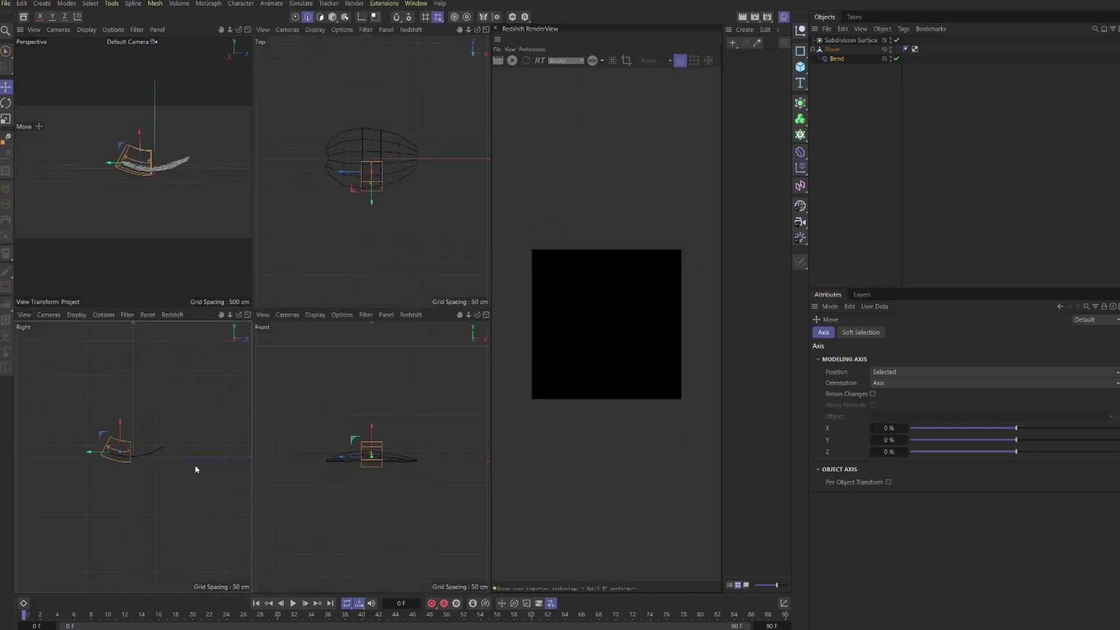
middle_click_drag(195, 469, 203, 447, "alt")
Adjust the Bend strength, trying 42° and settling on 25°.
key("F1")
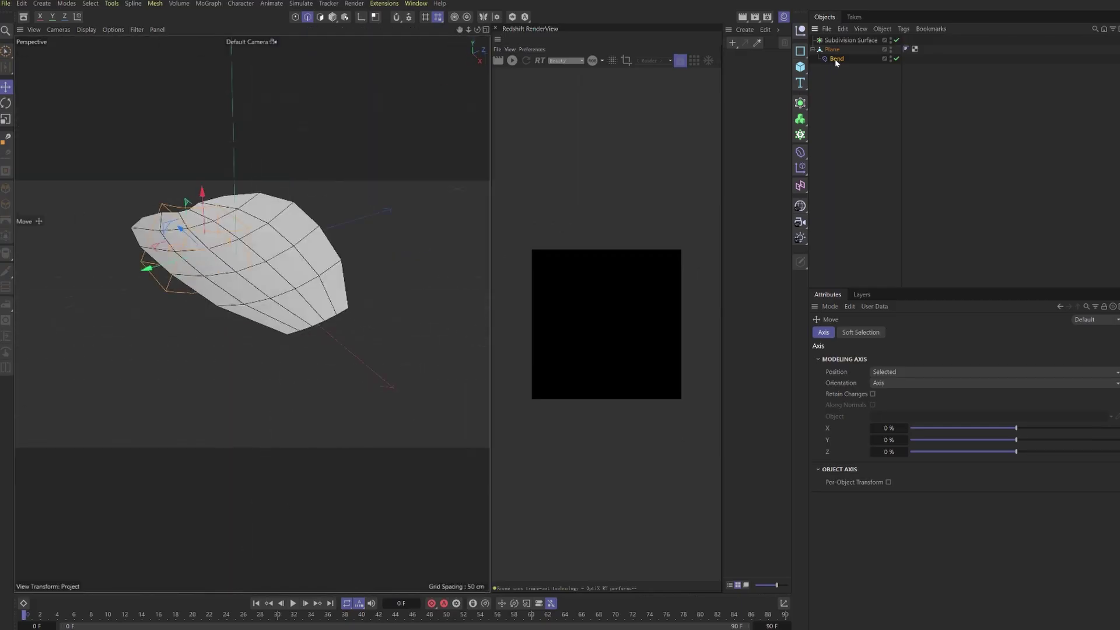
left_click(836, 59)
left_click_drag(1004, 404, 933, 409)
left_click(897, 162)
left_click_drag(326, 263, 362, 283, "alt")
left_click(327, 344)
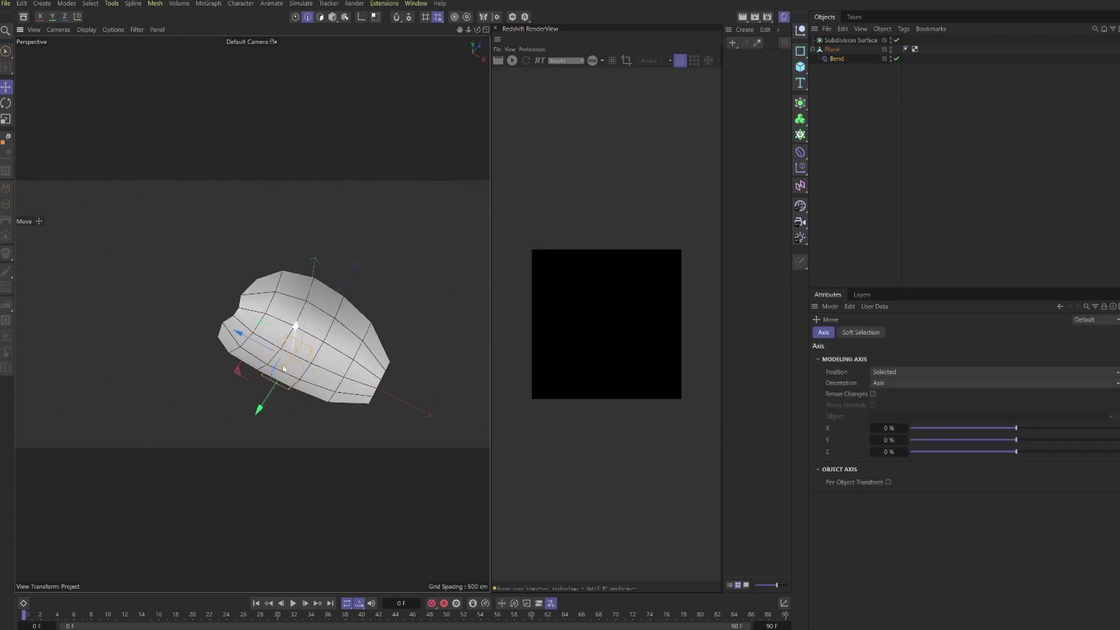
left_click_drag(298, 350, 232, 282)
Add a second Bend deformer under the Plane and rotate it about two axes.
left_click(901, 133)
key("shift+c")
type("ben")
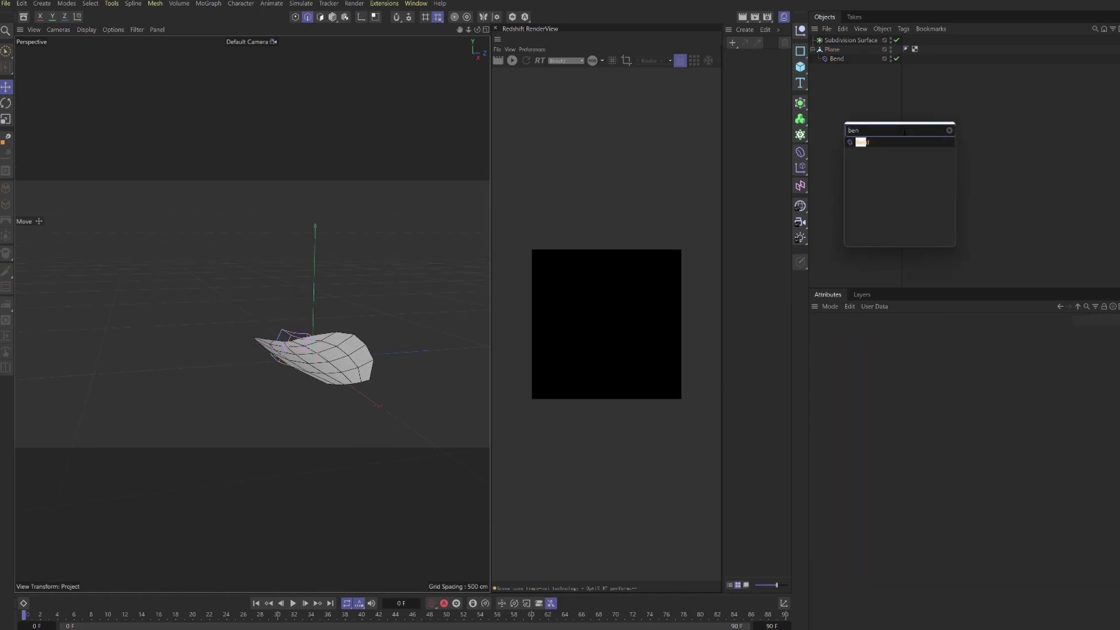
type("d")
key("Return")
left_click_drag(836, 40, 835, 73)
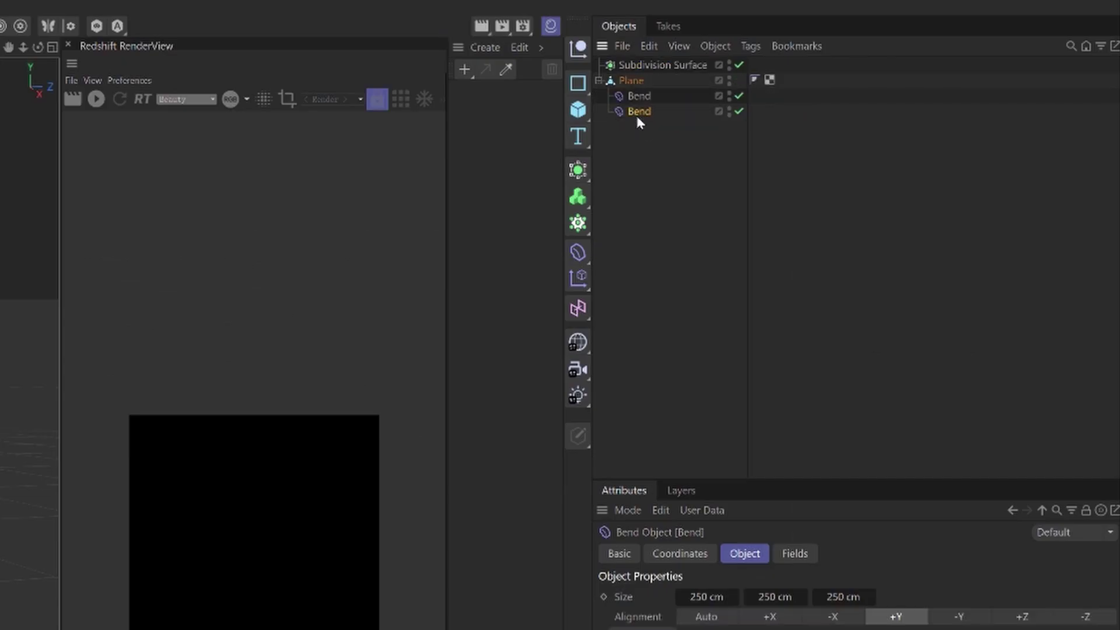
key("r")
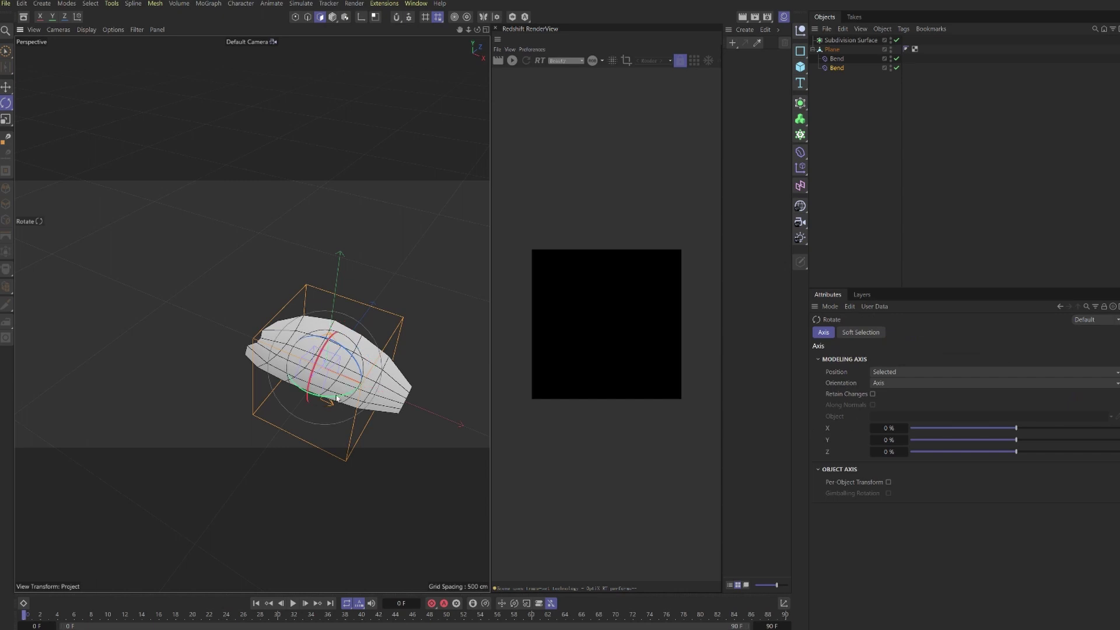
mouse_move(336, 400)
left_mouse_down()
mouse_move(296, 380)
mouse_move(330, 401)
left_mouse_up()
left_click_drag(351, 357, 282, 324)
Raise the second Bend's strength to about 62° so the petal curls upward.
key("t")
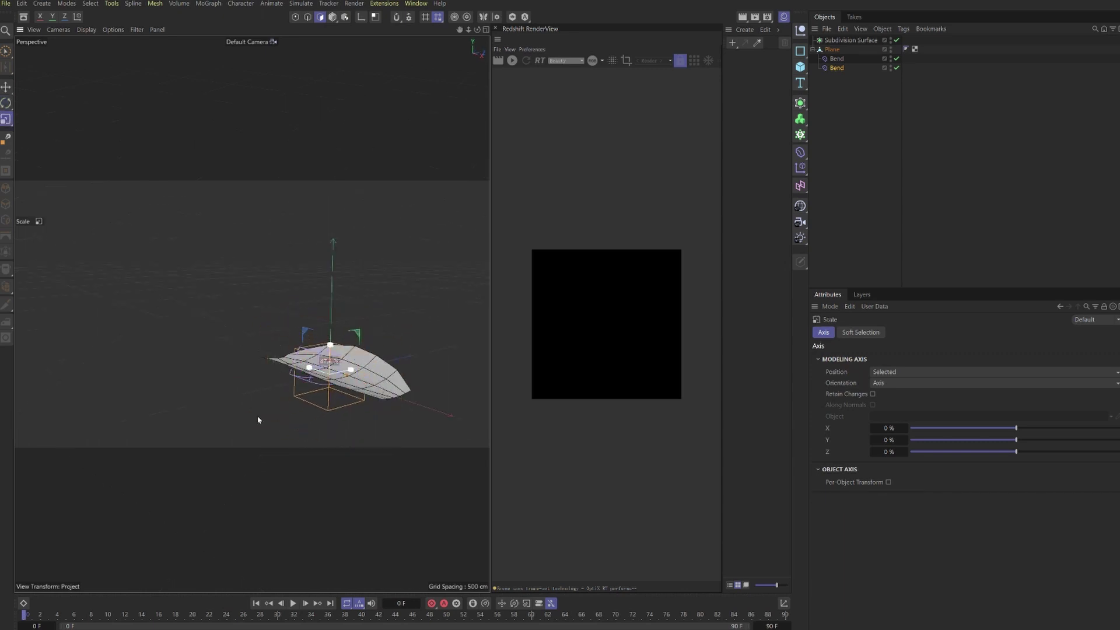
key("e")
left_click(837, 68)
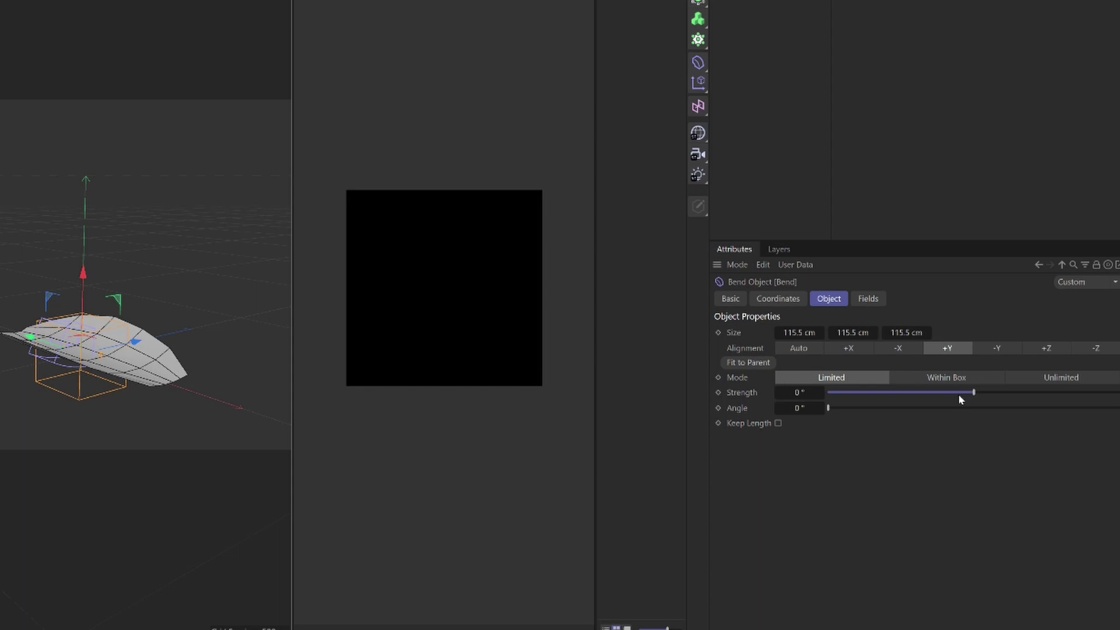
left_click_drag(976, 395, 1010, 404)
left_click(795, 140)
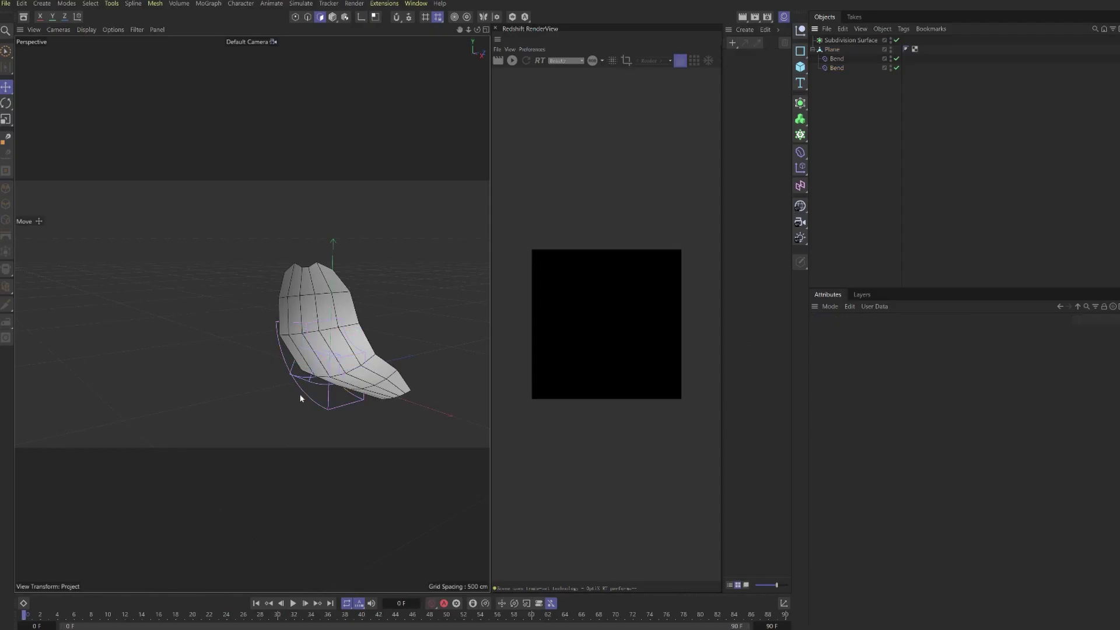
mouse_move(332, 361)
left_mouse_down("alt")
mouse_move(368, 367)
mouse_move(366, 343)
mouse_move(359, 334)
mouse_move(327, 344)
left_mouse_up("alt")
left_click(840, 69)
left_click(820, 82)
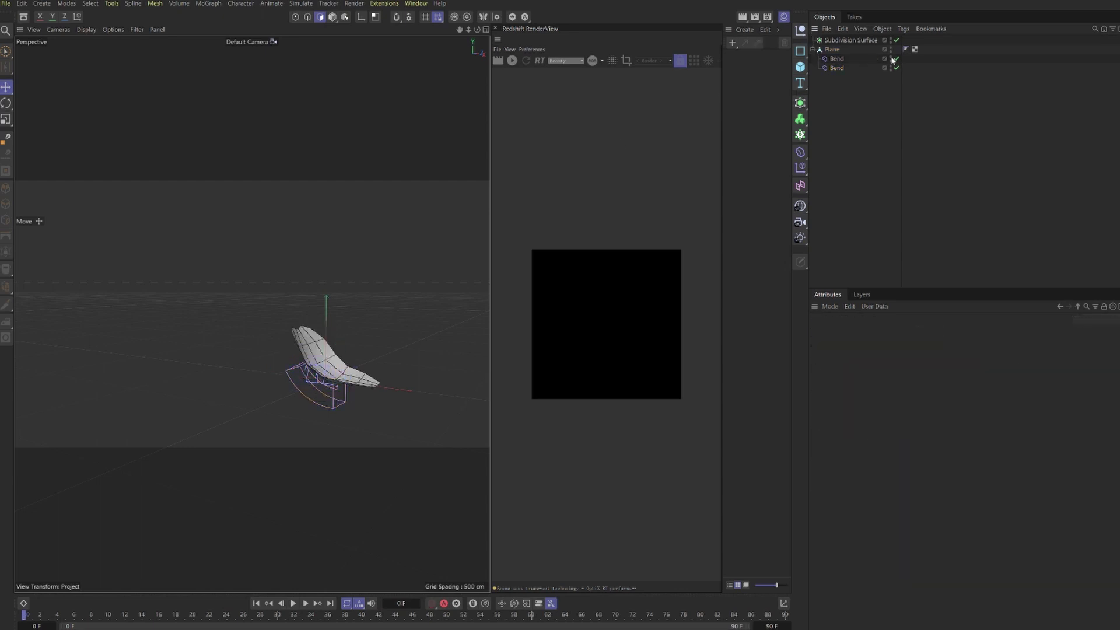
Rename the first Bend 'horizontal' and the second 'main', then collapse the Plane hierarchy.
double_click(836, 58)
type("hbr")
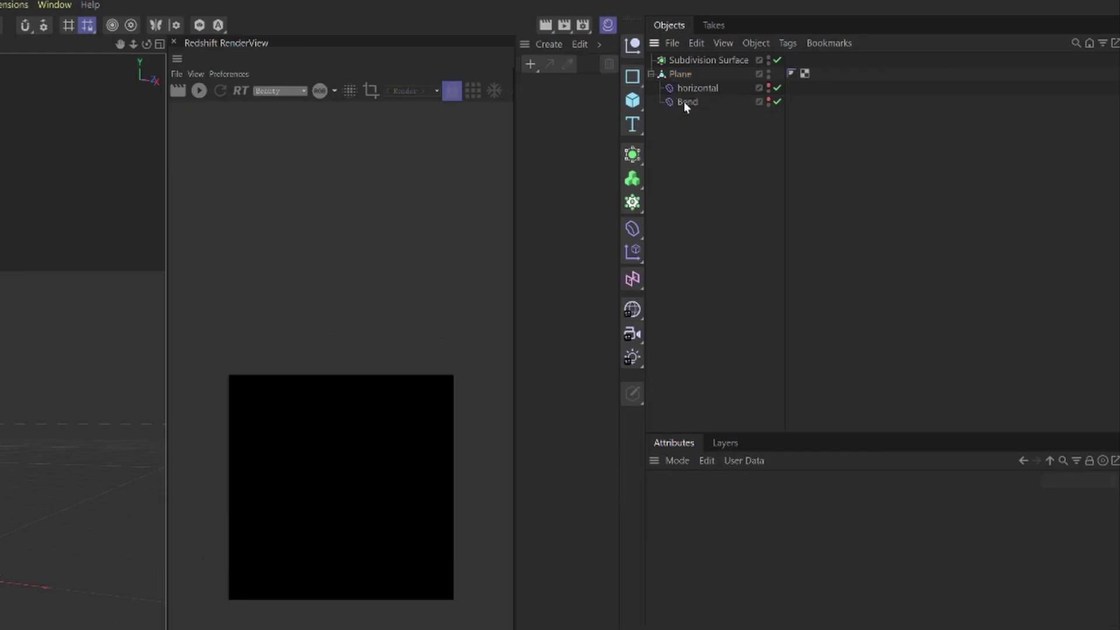
double_click(687, 102)
type("ma")
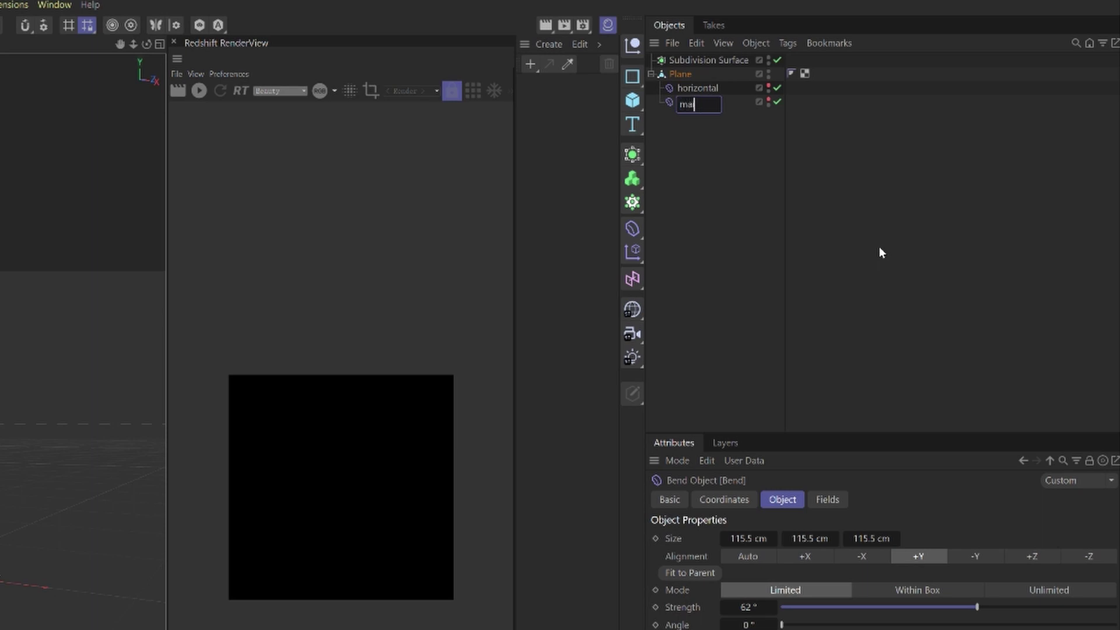
type("in")
key("Return")
left_click(844, 192)
left_click(650, 74)
key("shift+c")
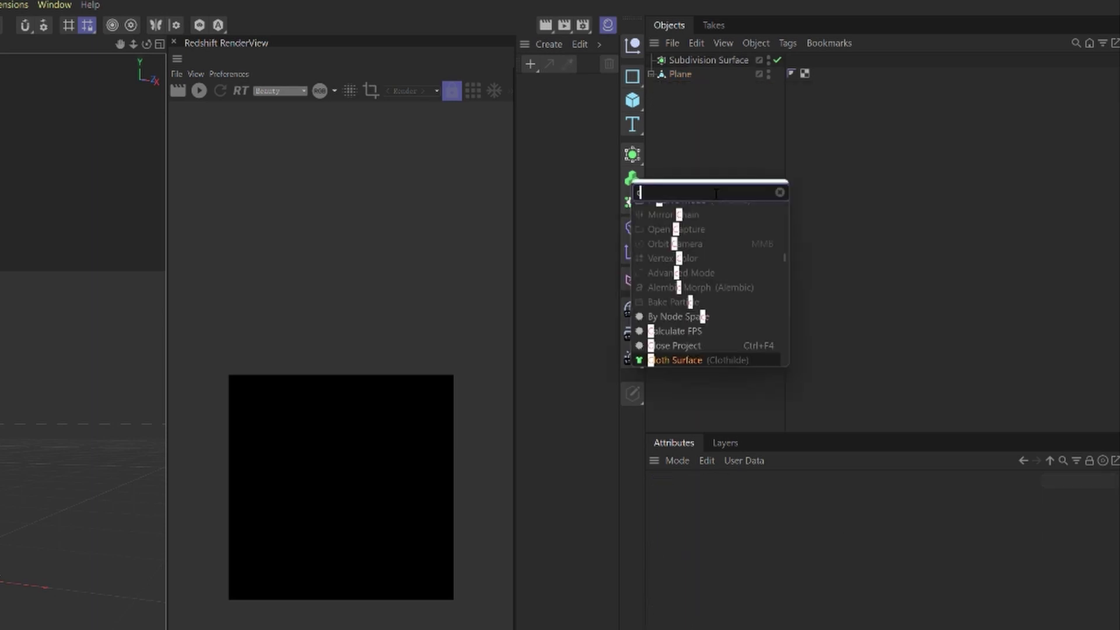
Create a Cloner containing the Subdivision Surface and set its mode to Radial with 5 clones.
type("clon")
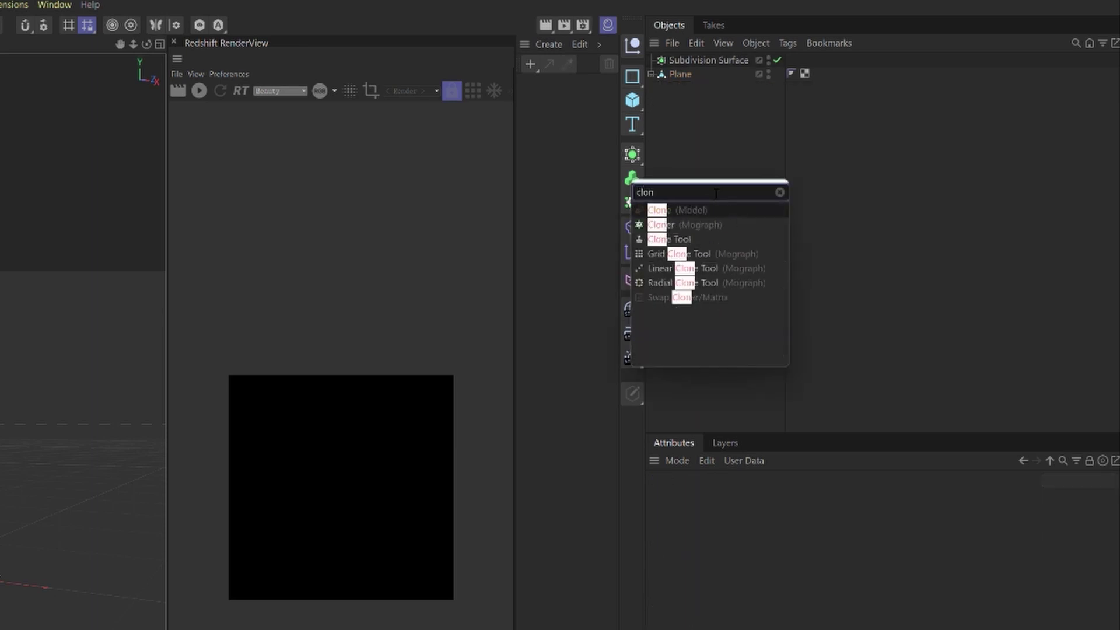
left_click(705, 225)
left_click_drag(676, 77, 684, 59)
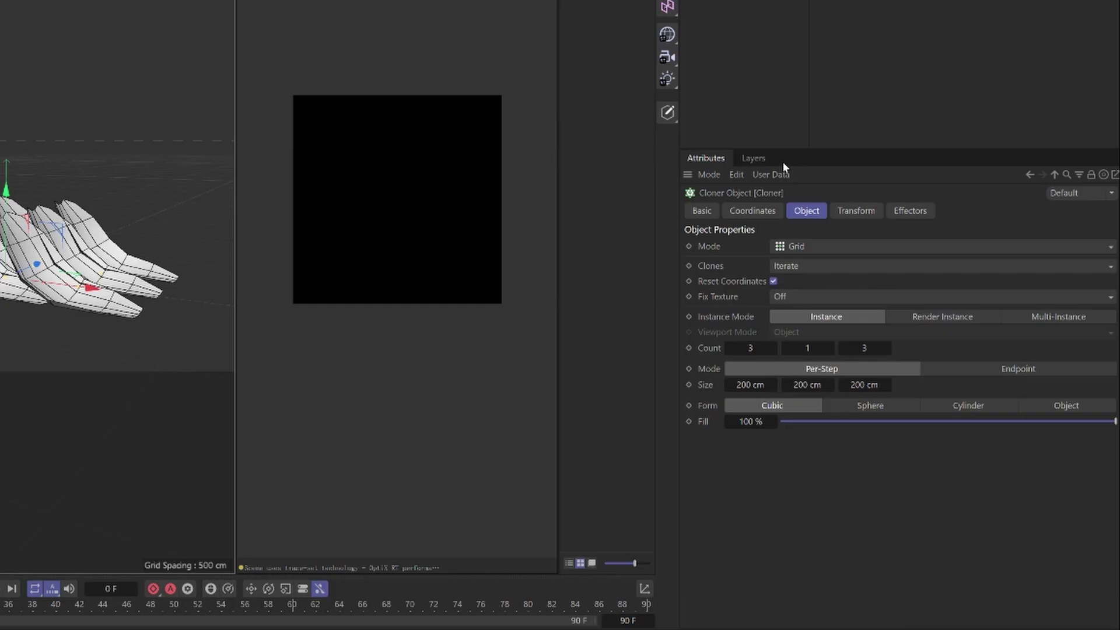
left_click(808, 245)
left_click(800, 297)
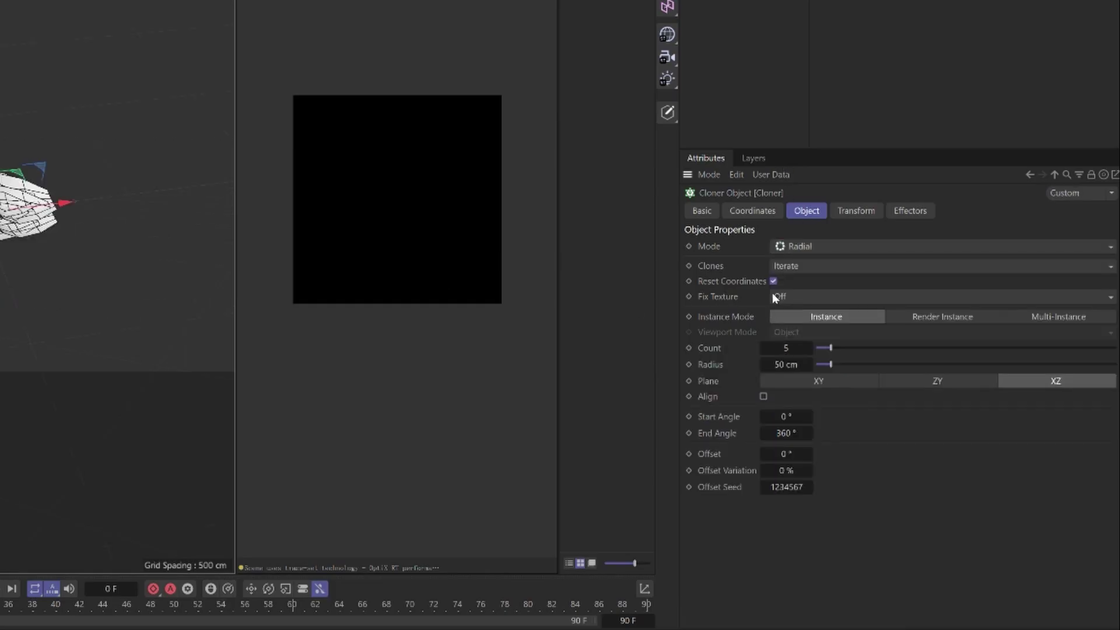
Select the Plane with its horizontal and main bends, slide them outward along X, then undo.
left_click(826, 50)
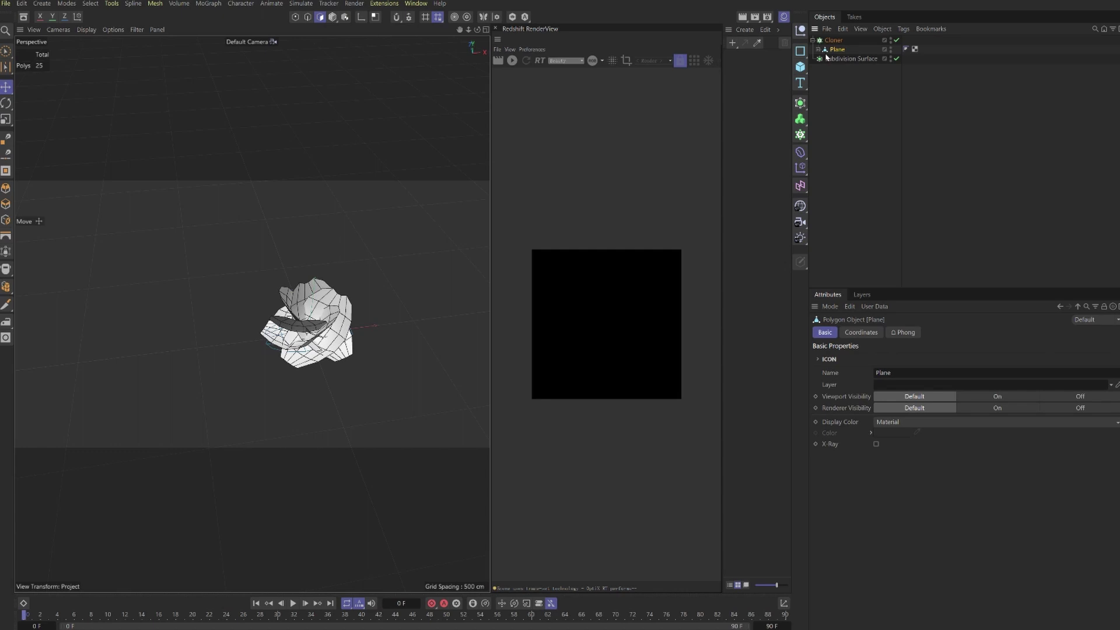
key("e")
left_click(835, 50)
left_click(819, 49)
left_click(840, 69, "shift")
left_click_drag(363, 325, 294, 344)
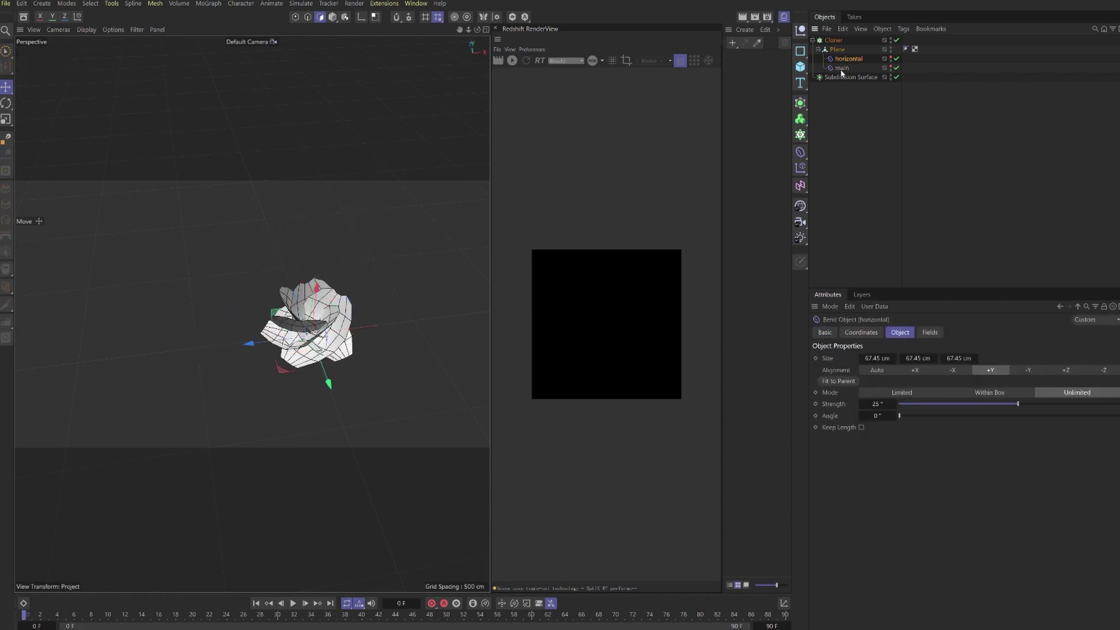
left_click_drag(419, 267, 393, 272, "alt")
key("ctrl+z")
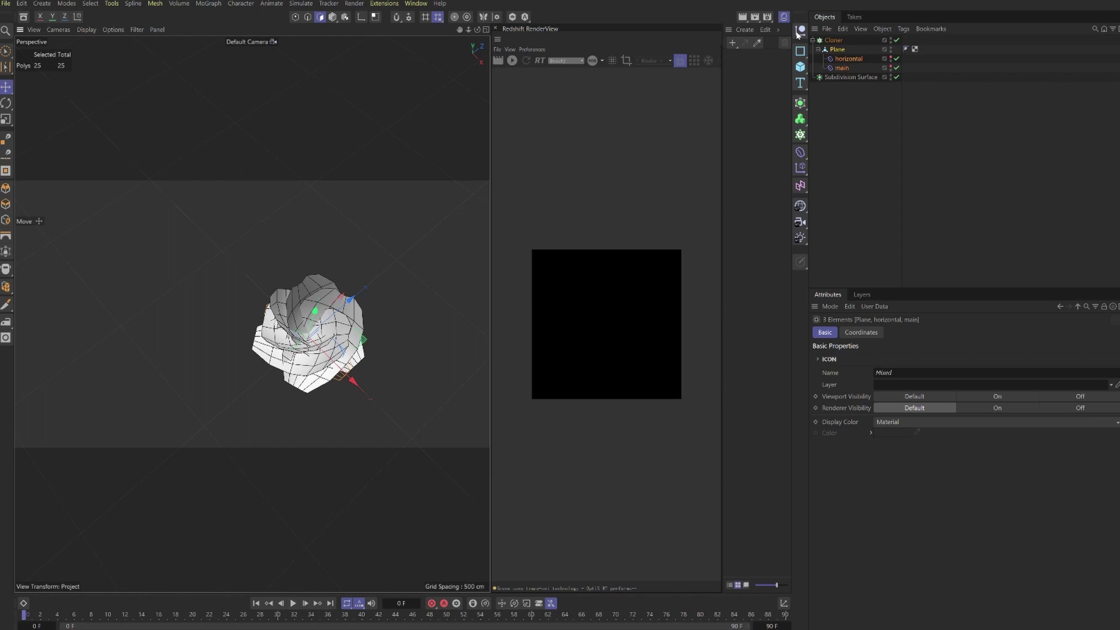
Group the Plane and its bends into a Null inside the Cloner and move it outward along X.
left_click(800, 30, "alt")
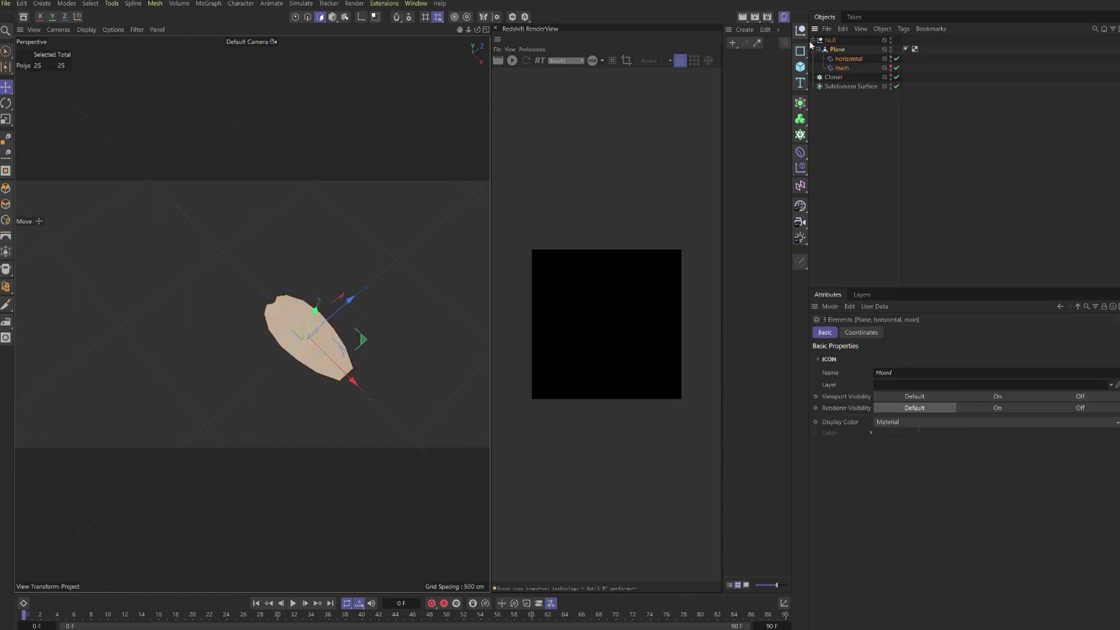
left_click(812, 40)
left_click_drag(831, 52, 833, 51)
left_click(854, 101)
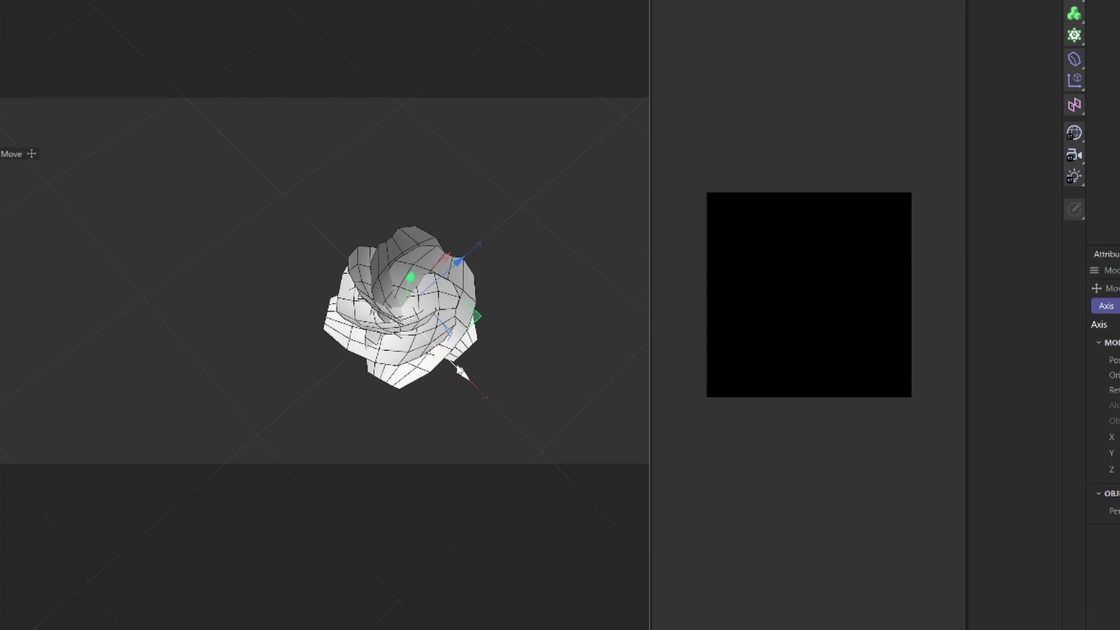
left_click_drag(461, 373, 313, 221)
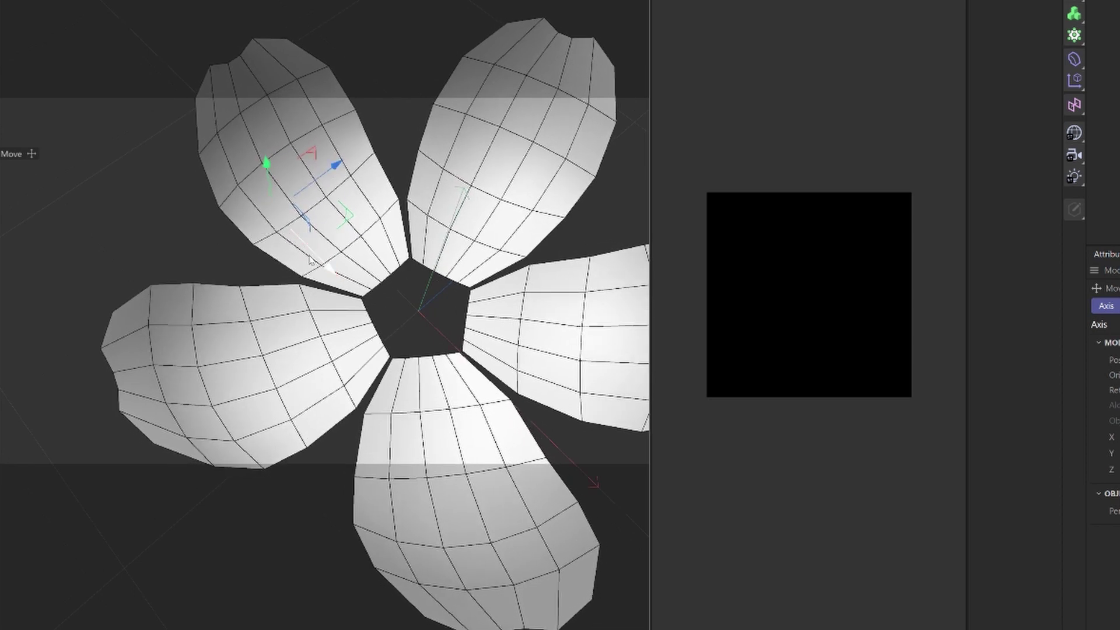
scroll(312, 262, "down", 5)
left_click_drag(252, 267, 338, 227, "alt")
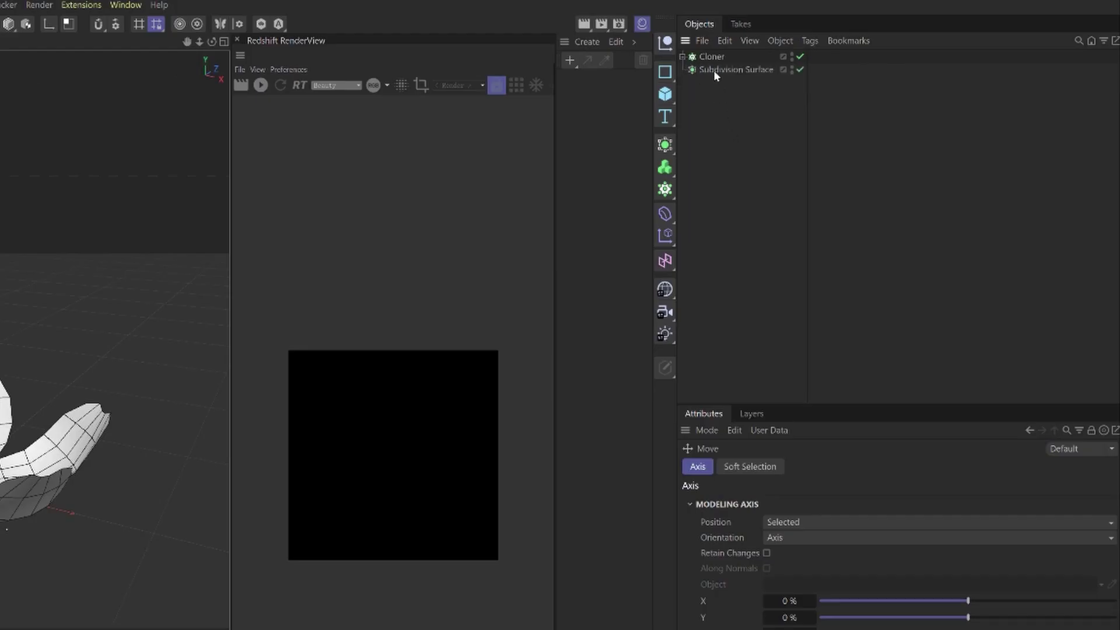
Add a second Cloner and nest the existing Cloner and Subdivision Surface inside Cloner.1.
key("shift+c")
type("cloner")
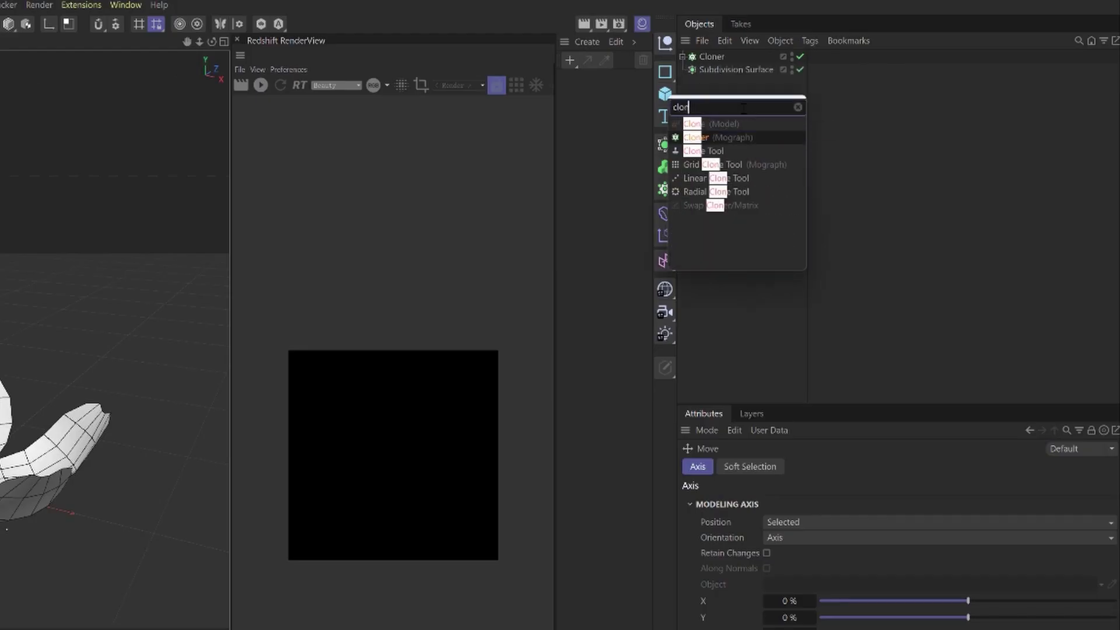
key("Return")
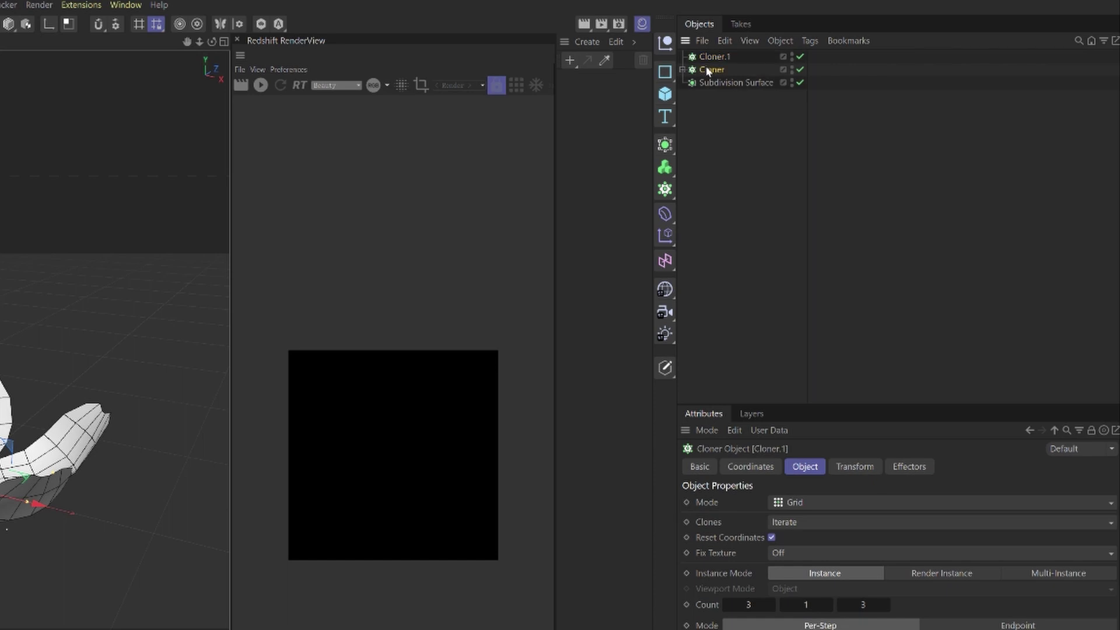
left_click_drag(705, 98, 713, 59)
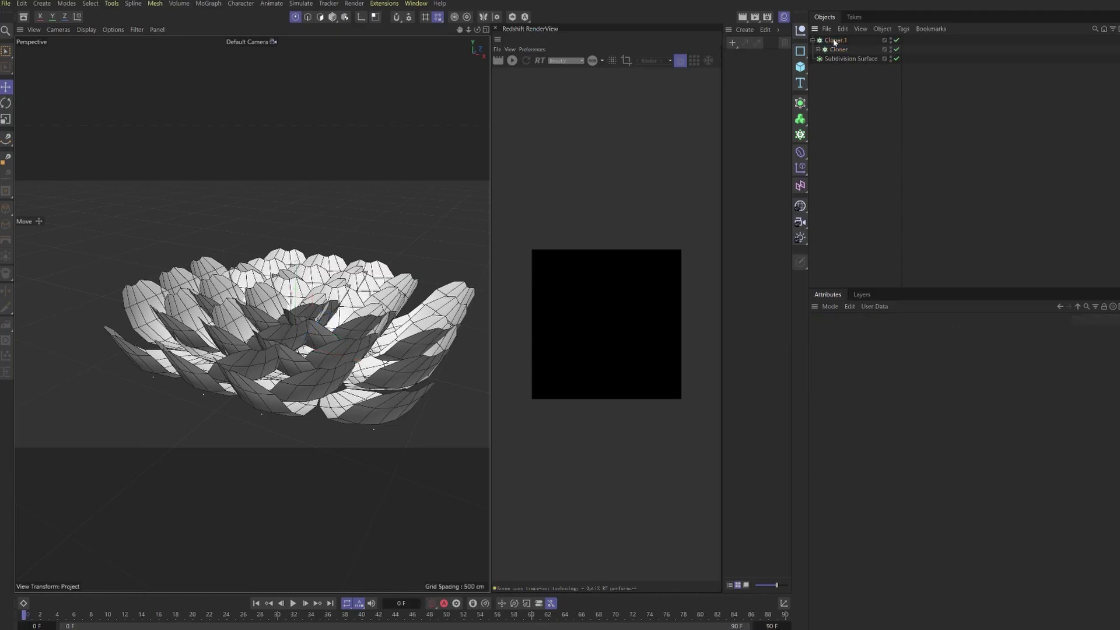
left_click(834, 42)
Set Cloner.1 to Linear mode with 9 clones spaced 0.2 cm apart vertically.
left_click(907, 358)
left_click(903, 386)
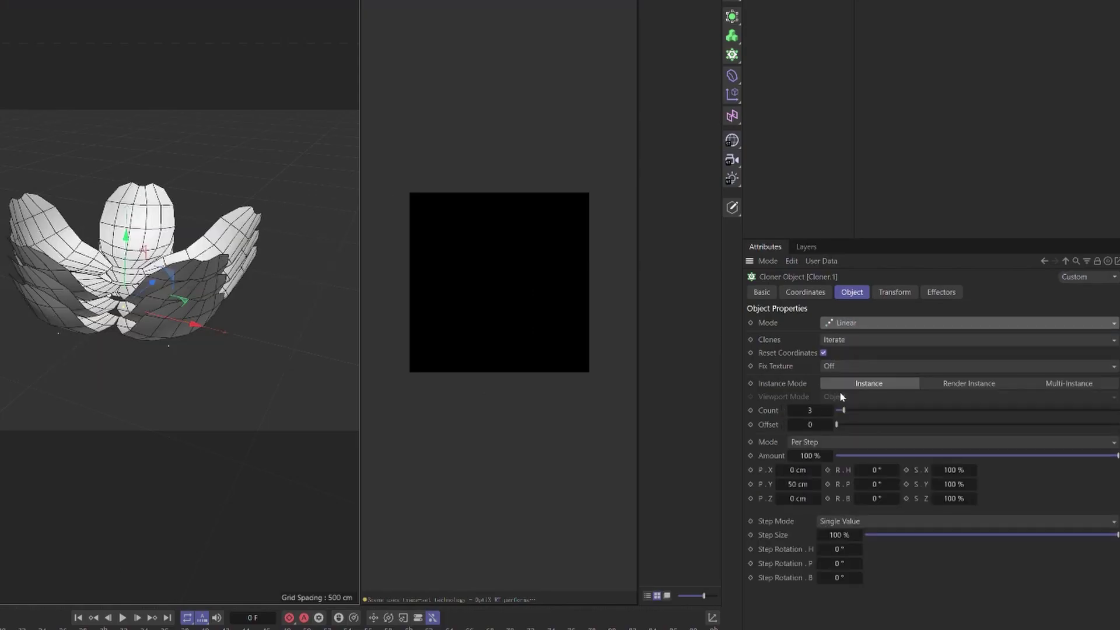
double_click(810, 410)
key("Return")
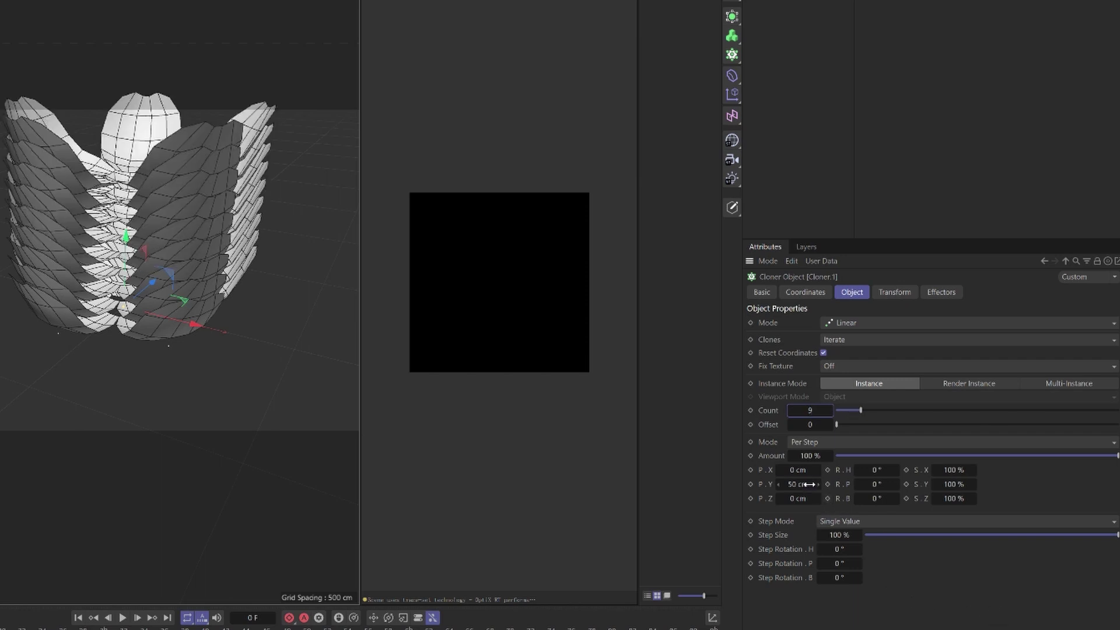
double_click(808, 484)
type("0.2")
key("Return")
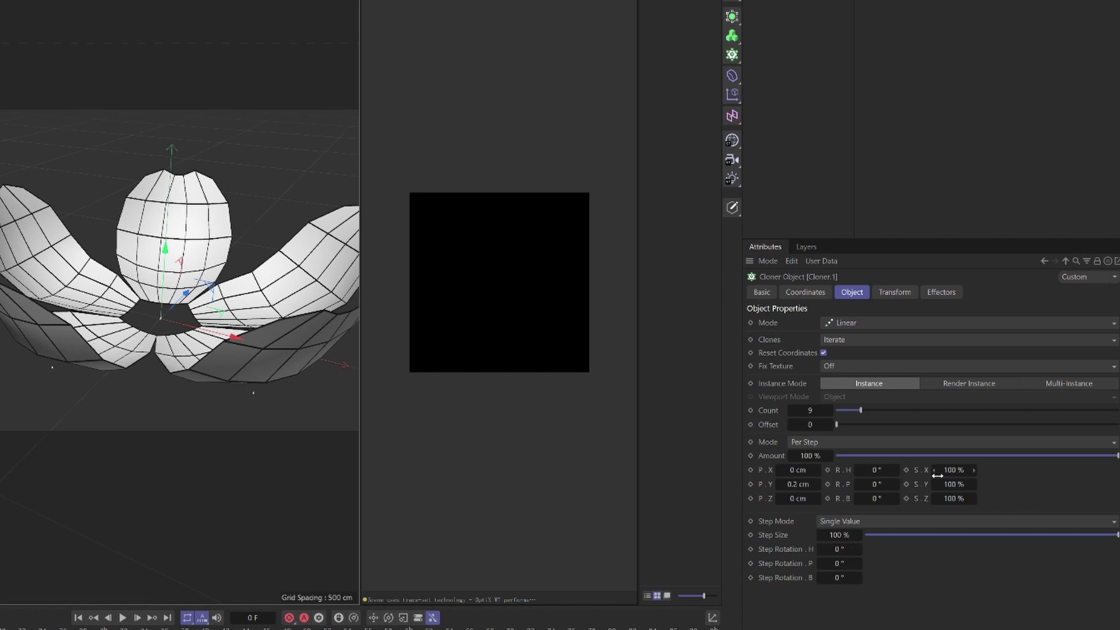
Scale each successive clone to 95% and turn it 137.5° in heading.
double_click(957, 469)
left_click_drag(955, 499, 990, 620, "ctrl")
double_click(957, 470)
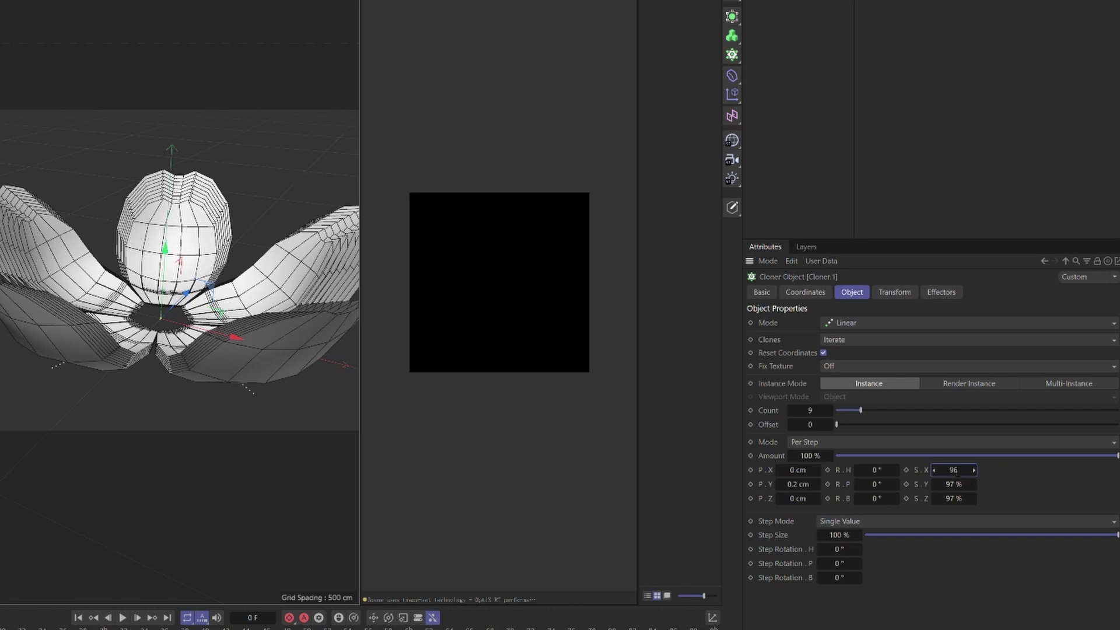
type("95")
key("Tab")
key("Tab")
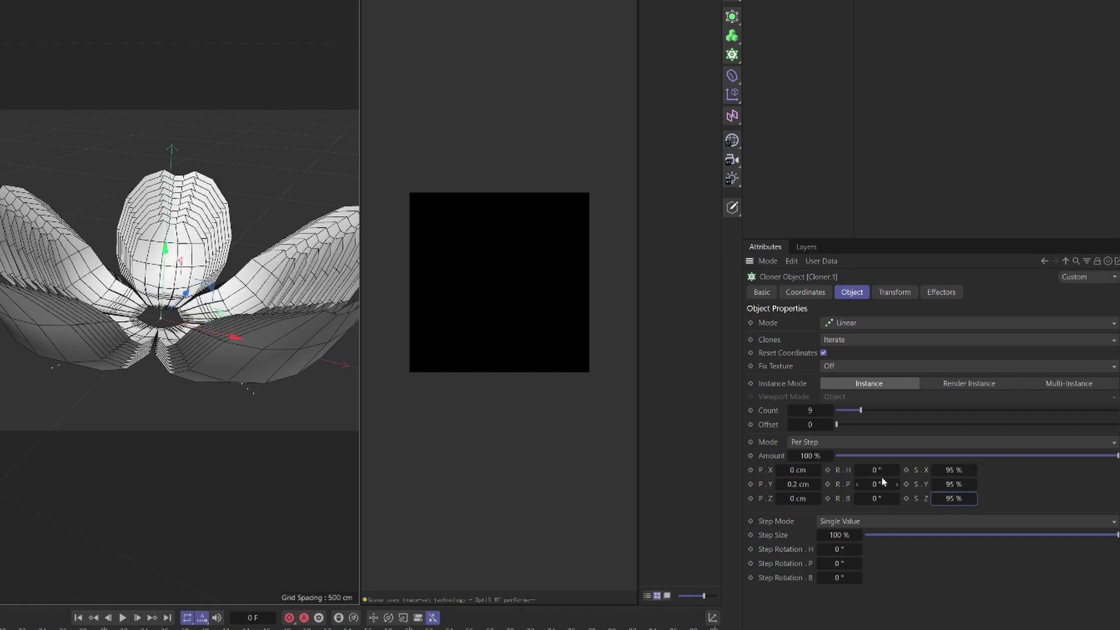
left_click(877, 470)
type("137.5")
key("Return")
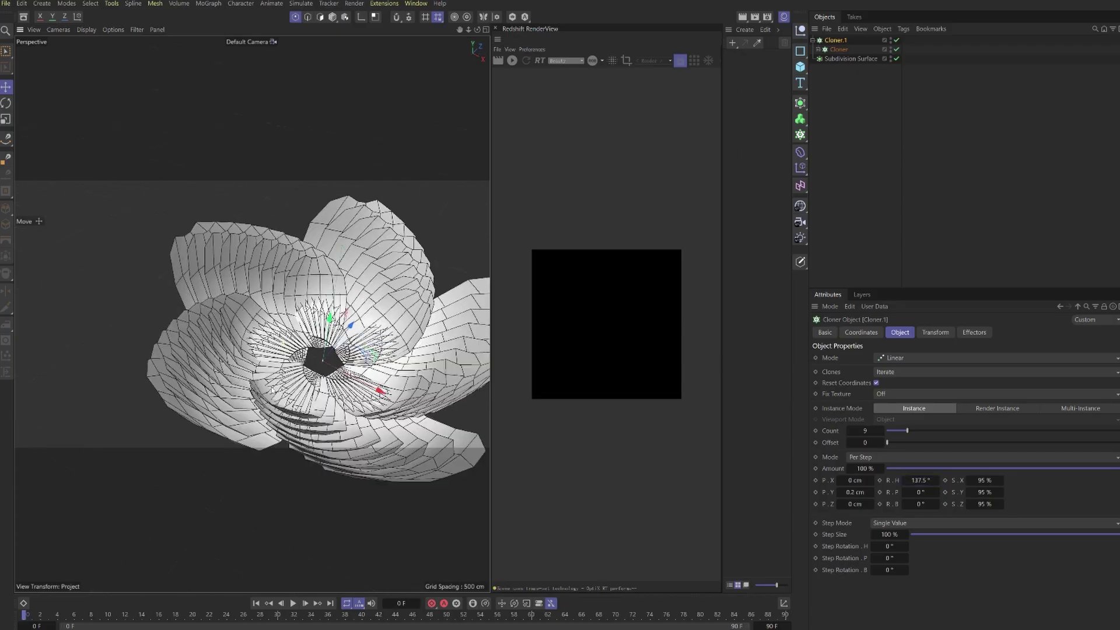
Strengthen the petal's main bend so the petals curl into a dome.
left_click(818, 49)
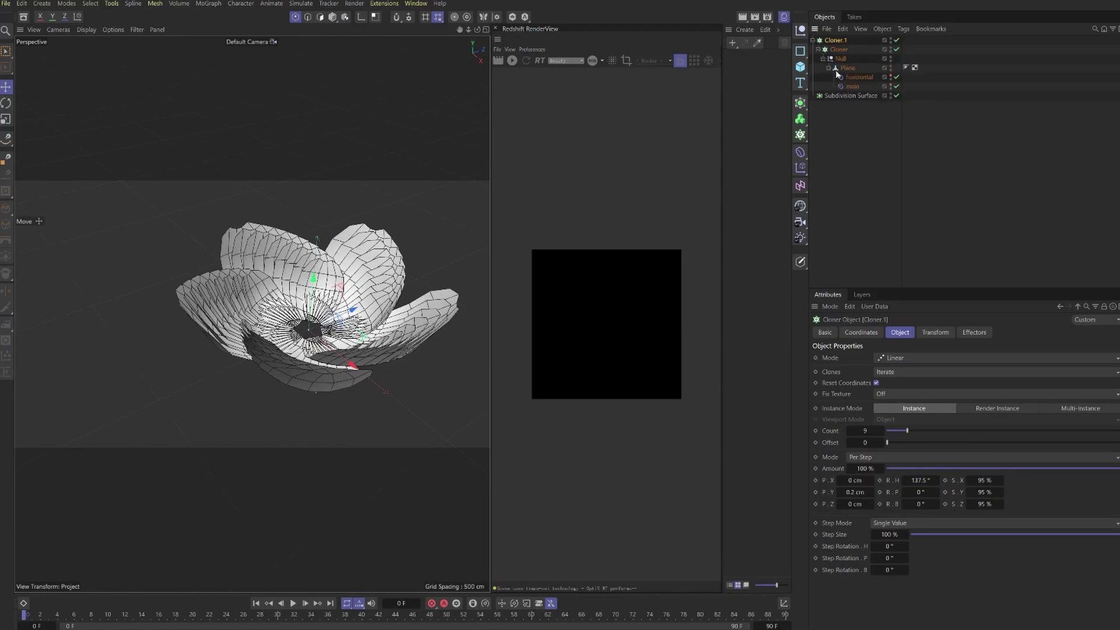
left_click(852, 87)
mouse_move(1028, 408)
left_mouse_down()
mouse_move(1059, 404)
mouse_move(1027, 405)
left_mouse_up()
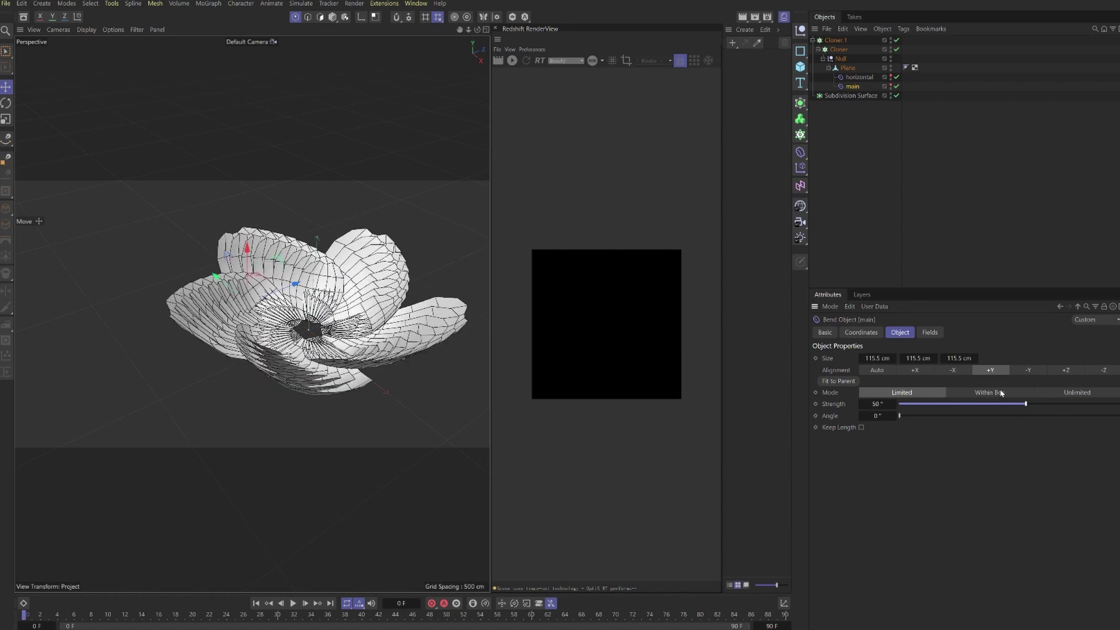
left_click(872, 163)
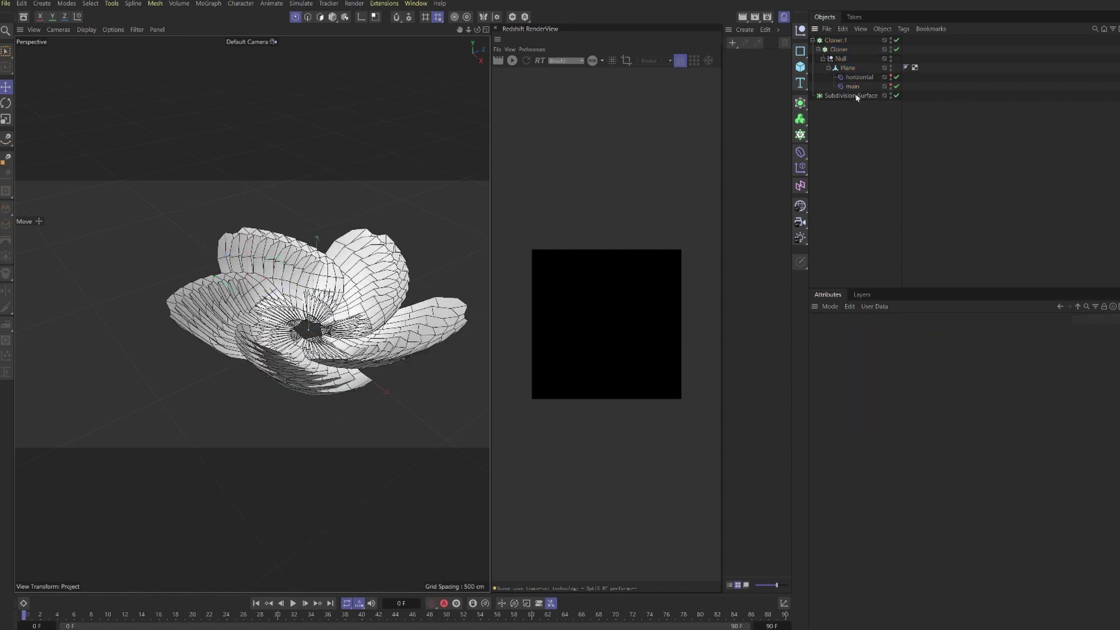
Make Cloner.1 editable with C so it splits into separate Cloner layers.
left_click(836, 41)
key("c")
left_click(813, 41)
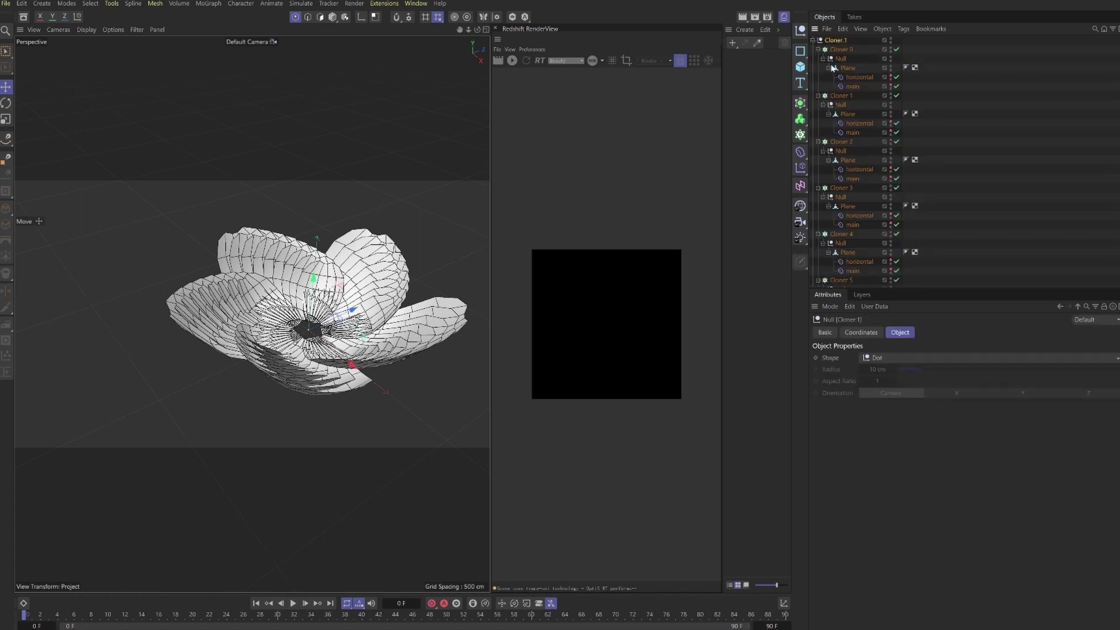
scroll(851, 94, "down", 5)
Increase the main bend strength on Cloner 8, Cloner 7 and Cloner 5.
left_click(854, 273)
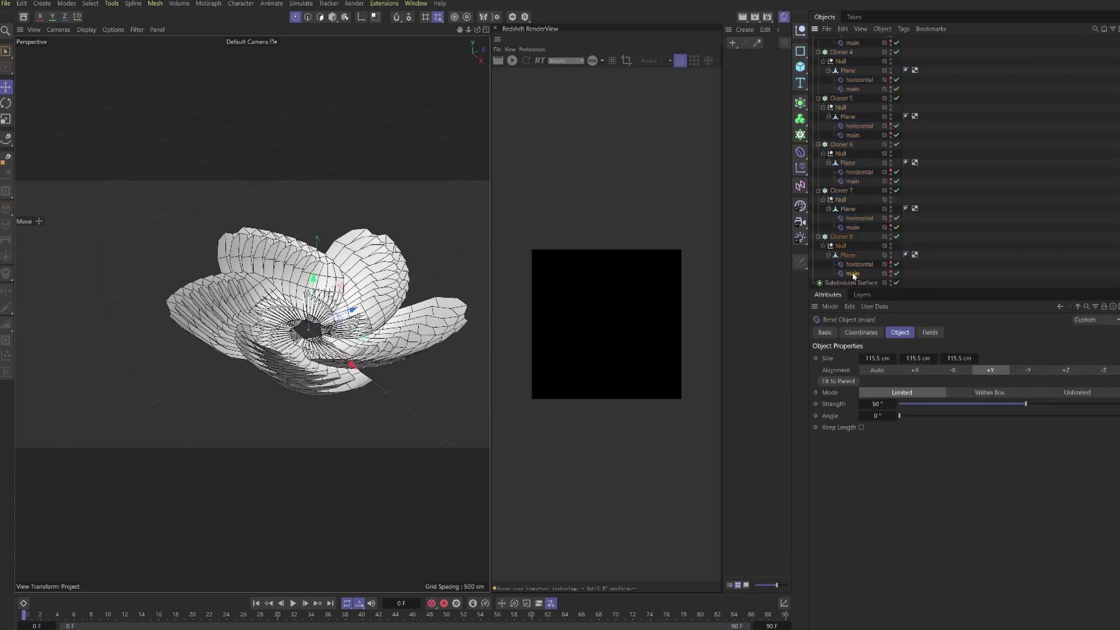
left_click_drag(1016, 411, 1054, 403)
left_click(852, 227)
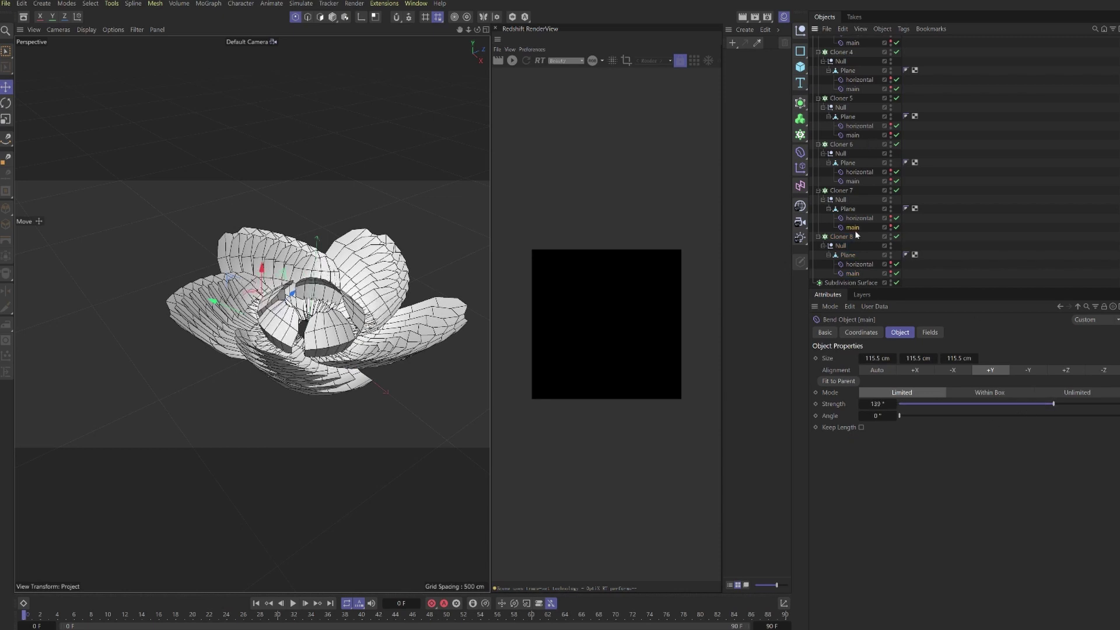
left_click_drag(1021, 404, 1051, 403)
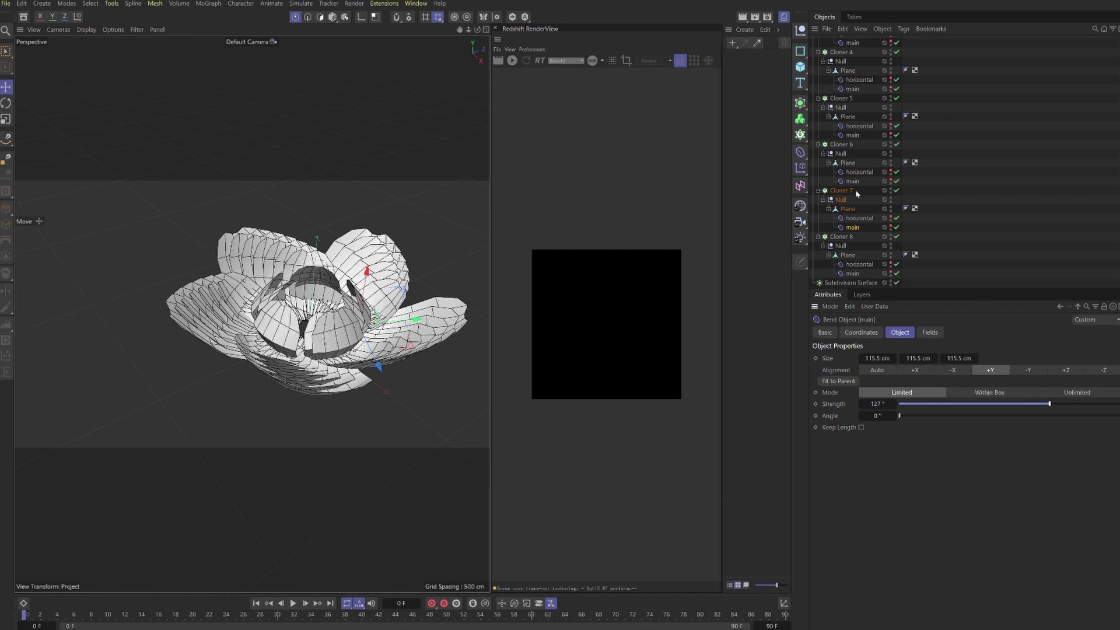
left_click(852, 135)
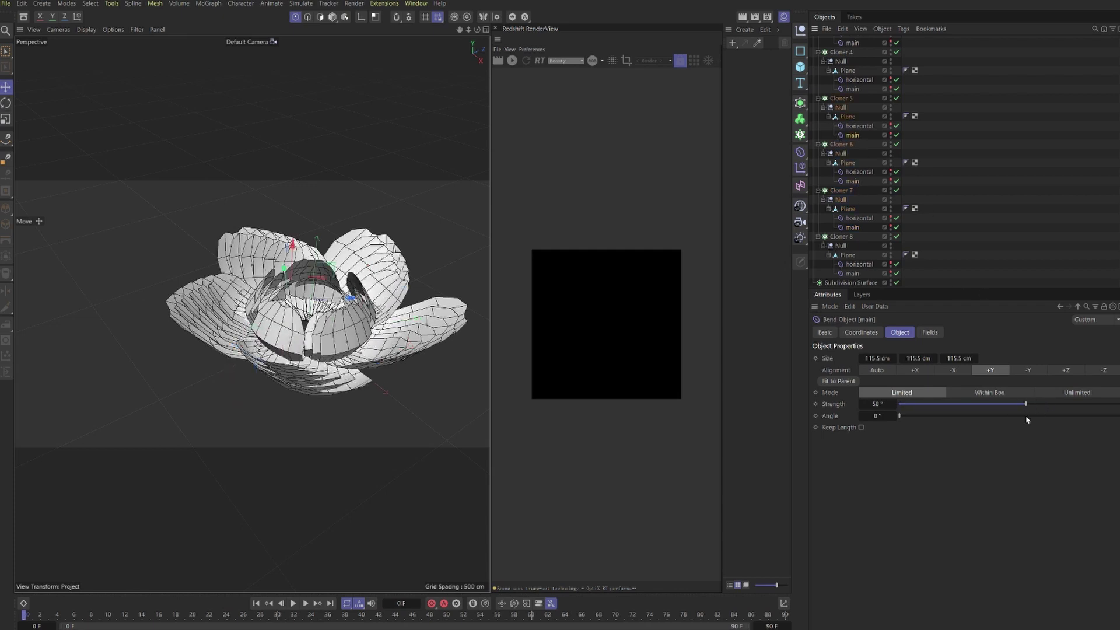
left_click_drag(1026, 404, 1046, 404)
Bend Cloners 4, 3 (100°), 2 and 1 inward, then inspect the bloom.
left_click(852, 88)
scroll(852, 117, "up", 5)
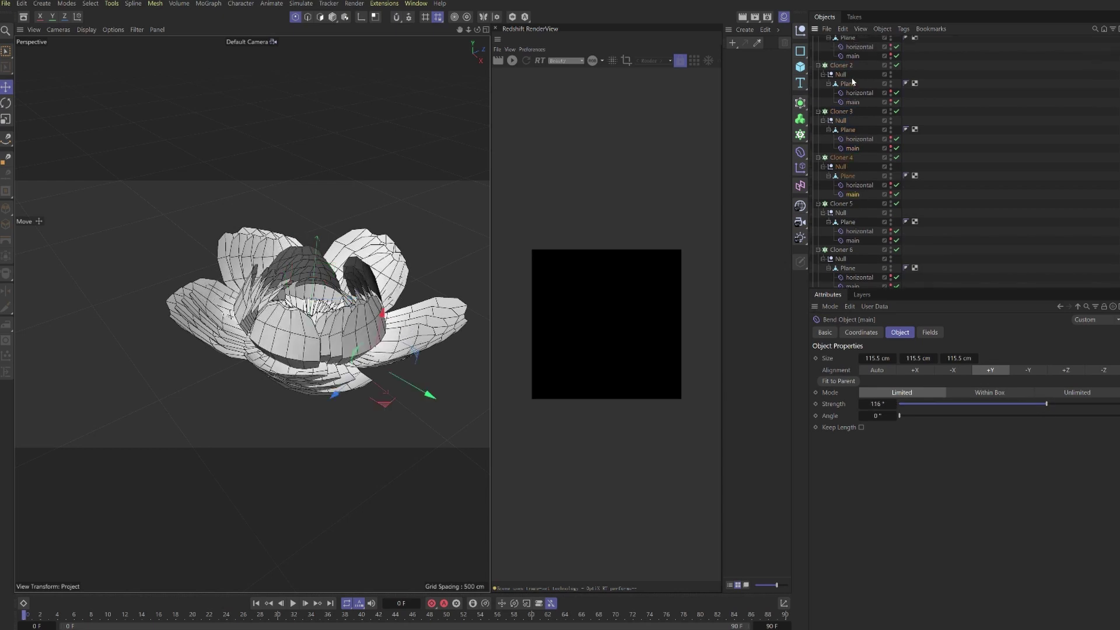
left_click(852, 200)
left_click_drag(1022, 404, 1040, 405)
left_click(854, 155)
left_click(852, 109)
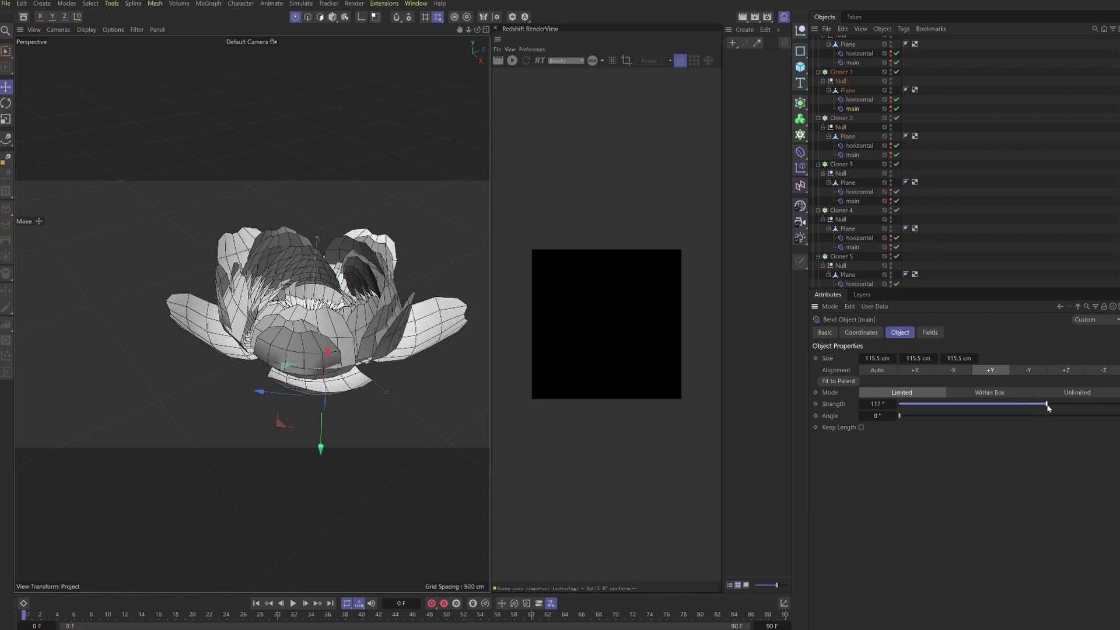
left_click(849, 90)
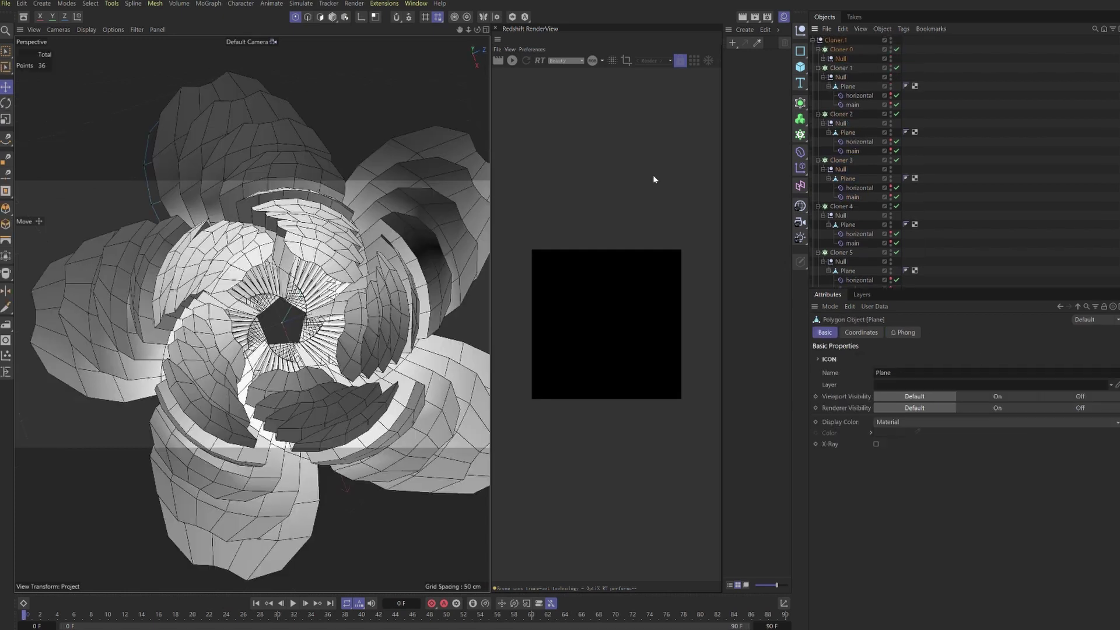
left_click_drag(484, 169, 466, 365, "alt")
Collapse the cloner hierarchy and paste in the copied Cloth Surface and Subdivision Surface setup.
left_click(817, 77)
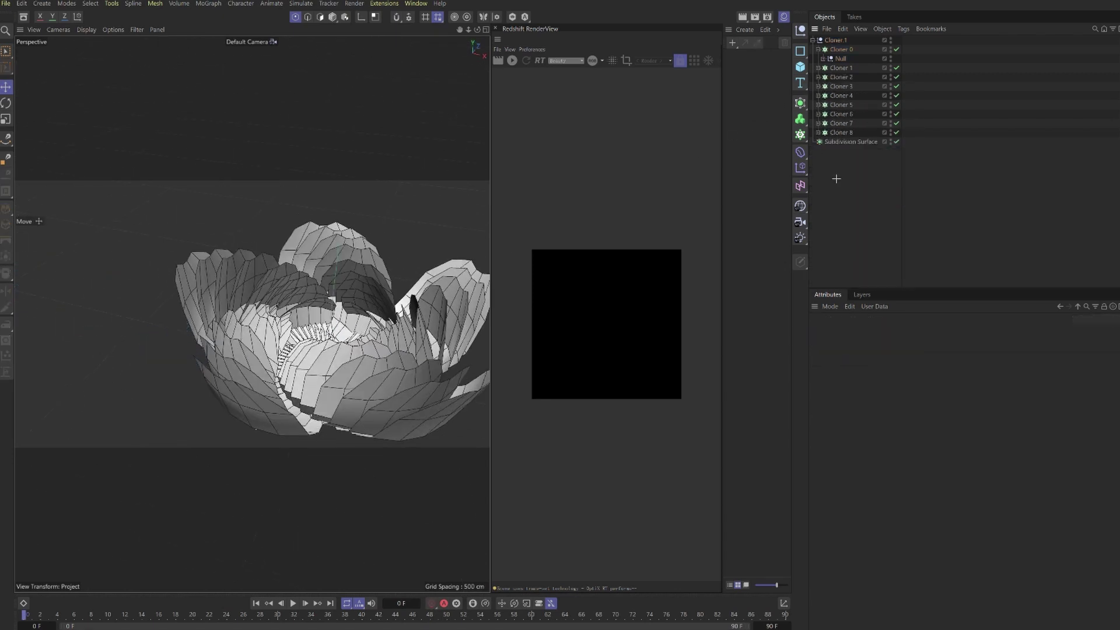
left_click_drag(327, 327, 268, 312, "alt")
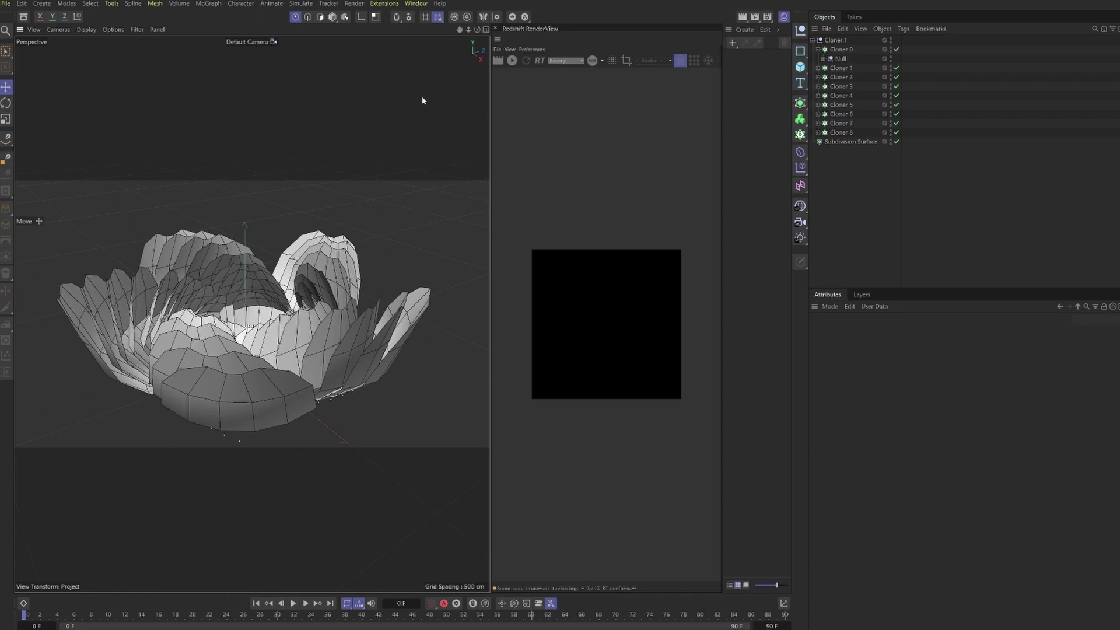
left_click(818, 50)
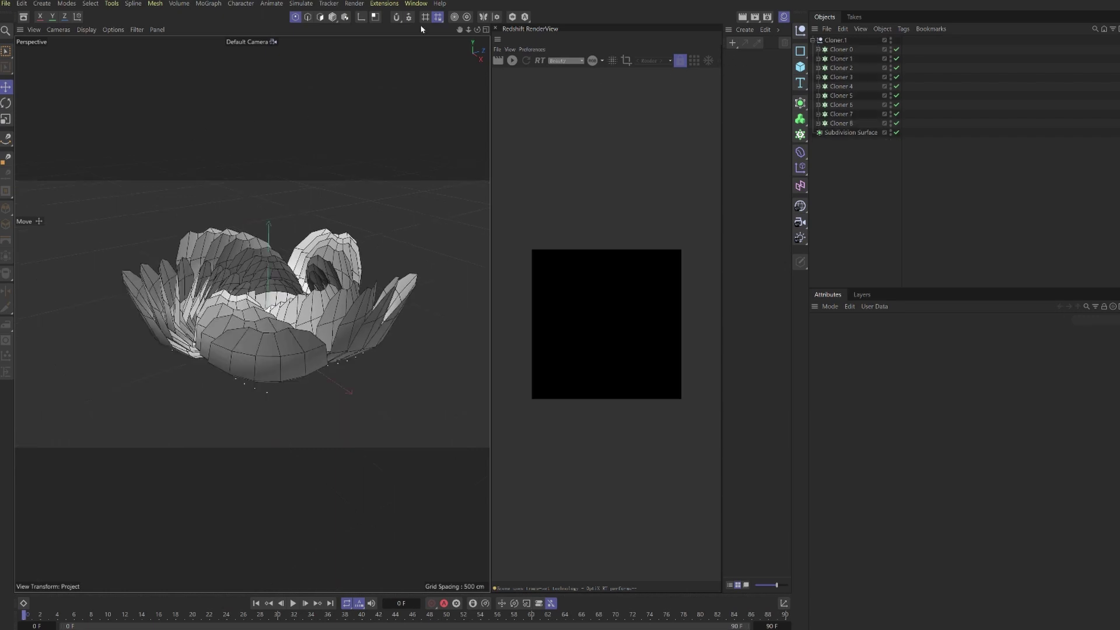
left_click(843, 29)
left_click(864, 81)
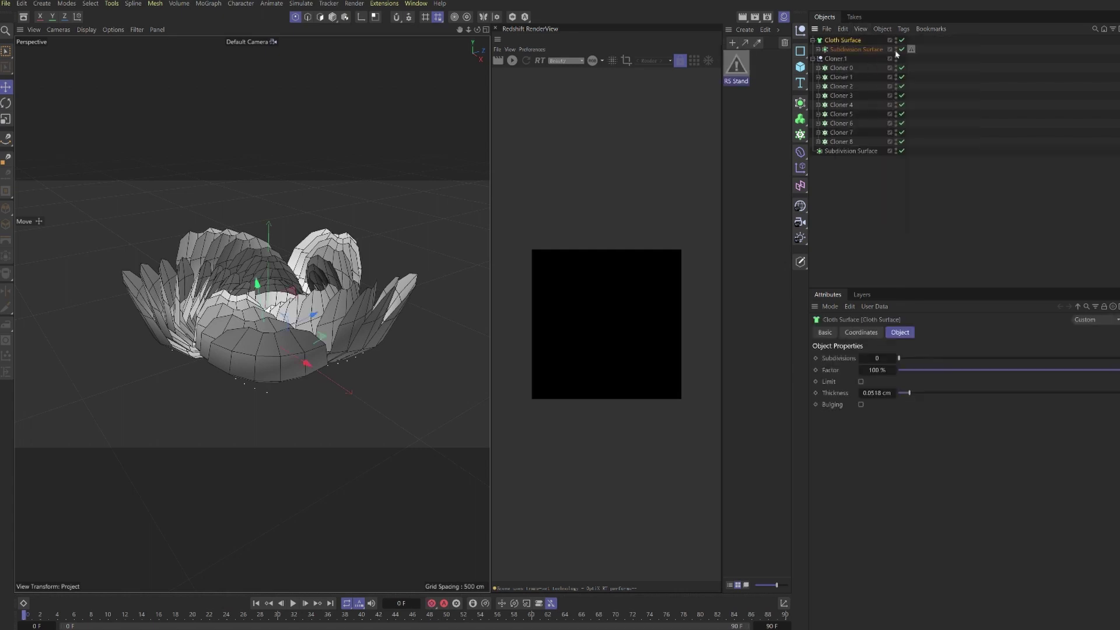
Delete the tag on the Subdivision Surface and move Cloner.1 below it.
left_click(911, 49)
key("Delete")
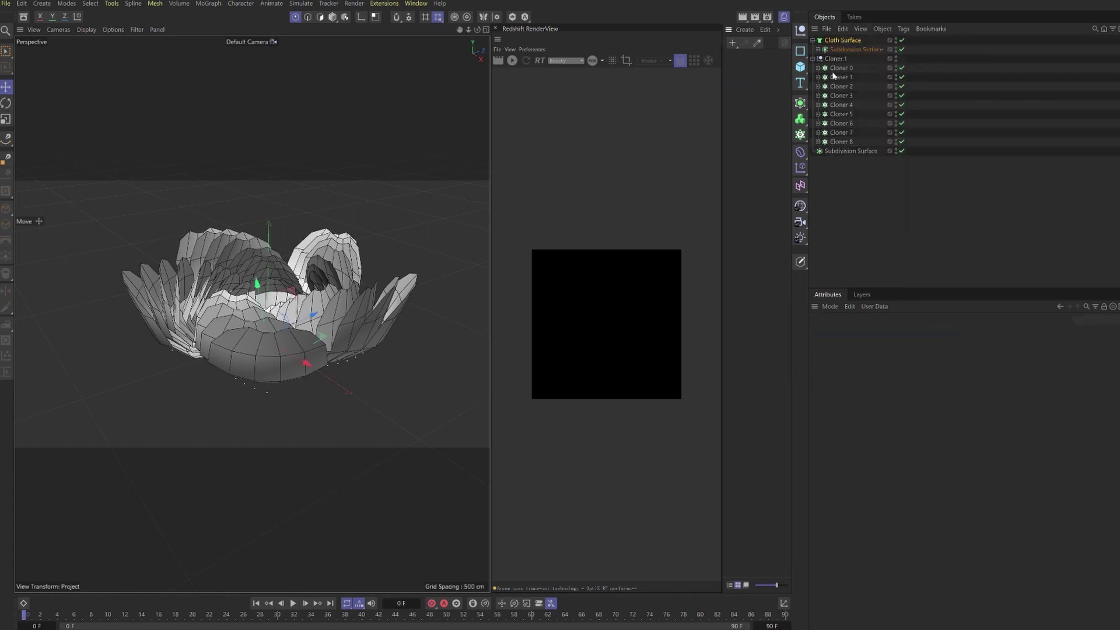
left_click(813, 58)
left_click_drag(835, 58, 860, 81)
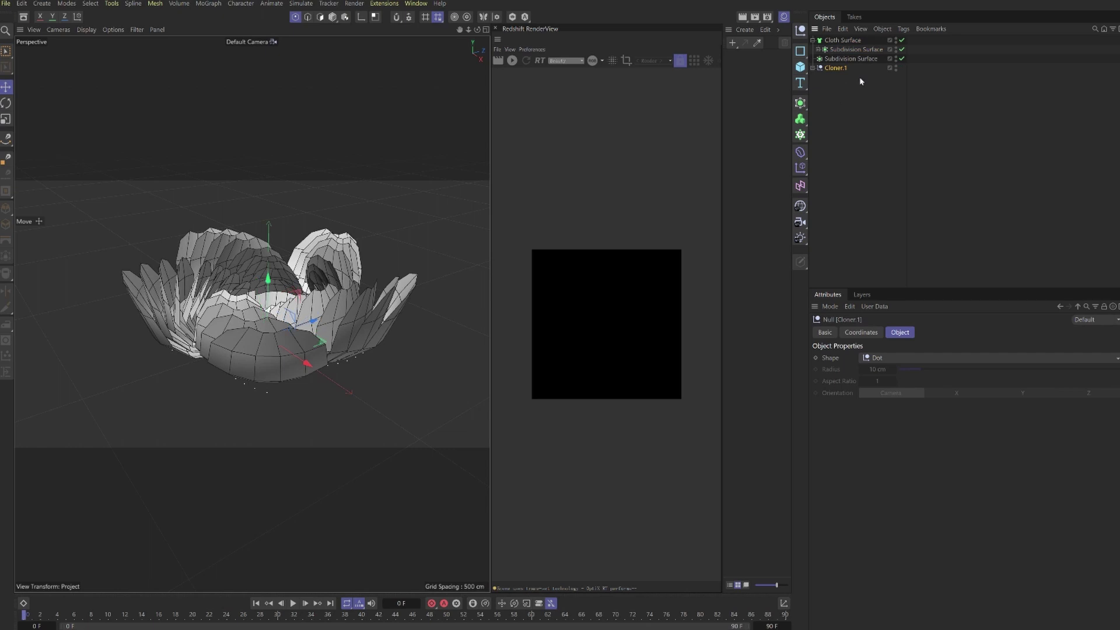
Hide Cloner.1, then expand the pasted setup and check the Displacer's settings.
left_click(896, 68)
left_click(314, 316)
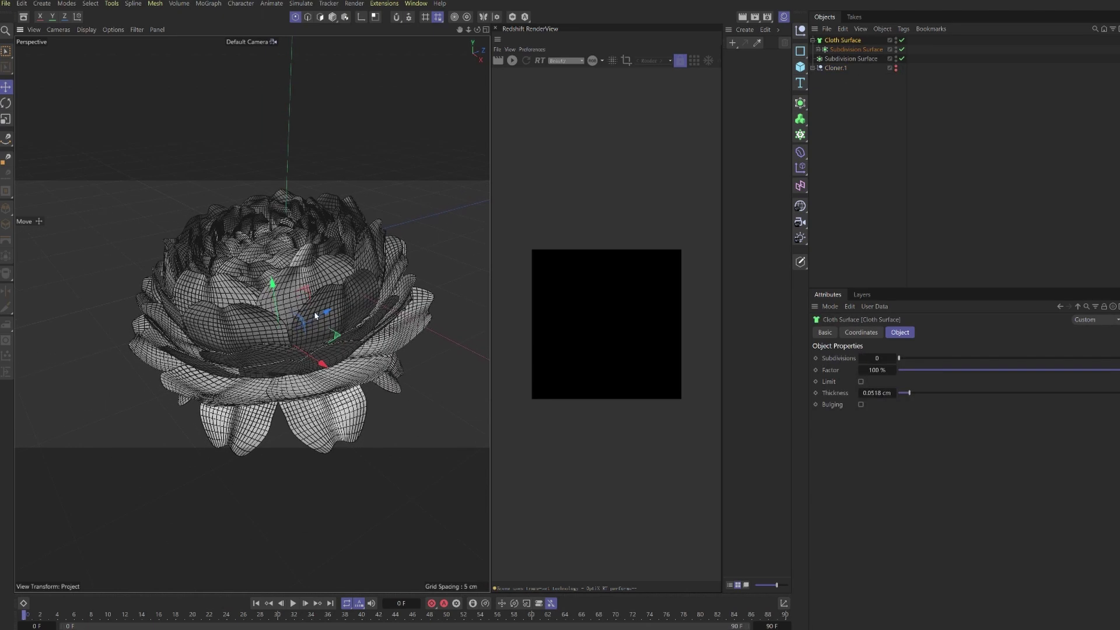
left_click(833, 138)
left_click(818, 49)
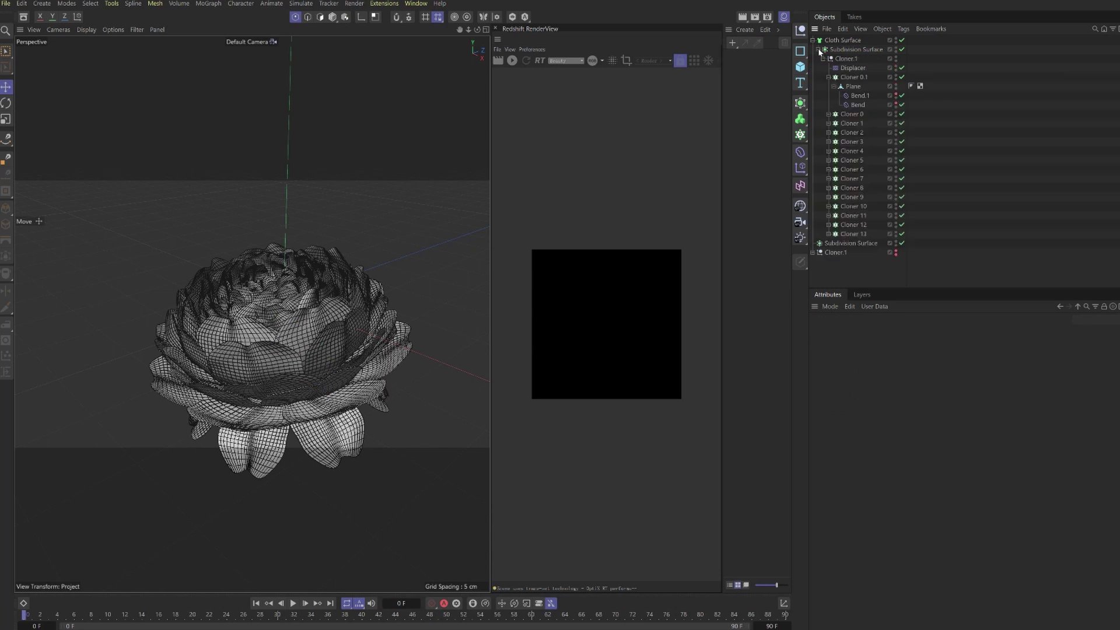
left_click(842, 77)
left_click(829, 78)
left_click(853, 68)
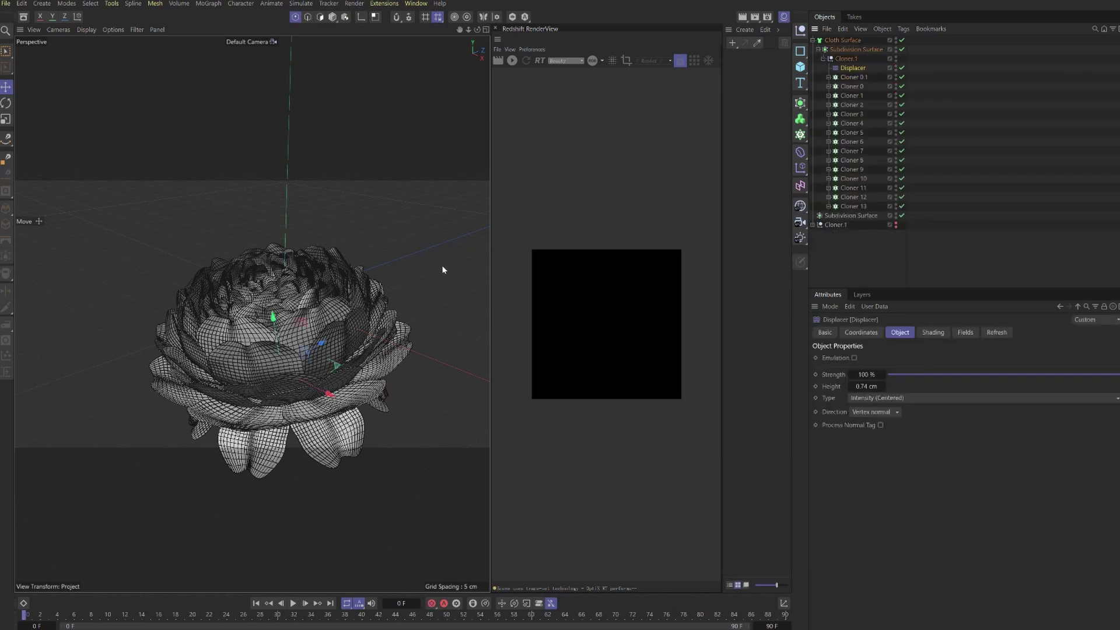
left_click(902, 68)
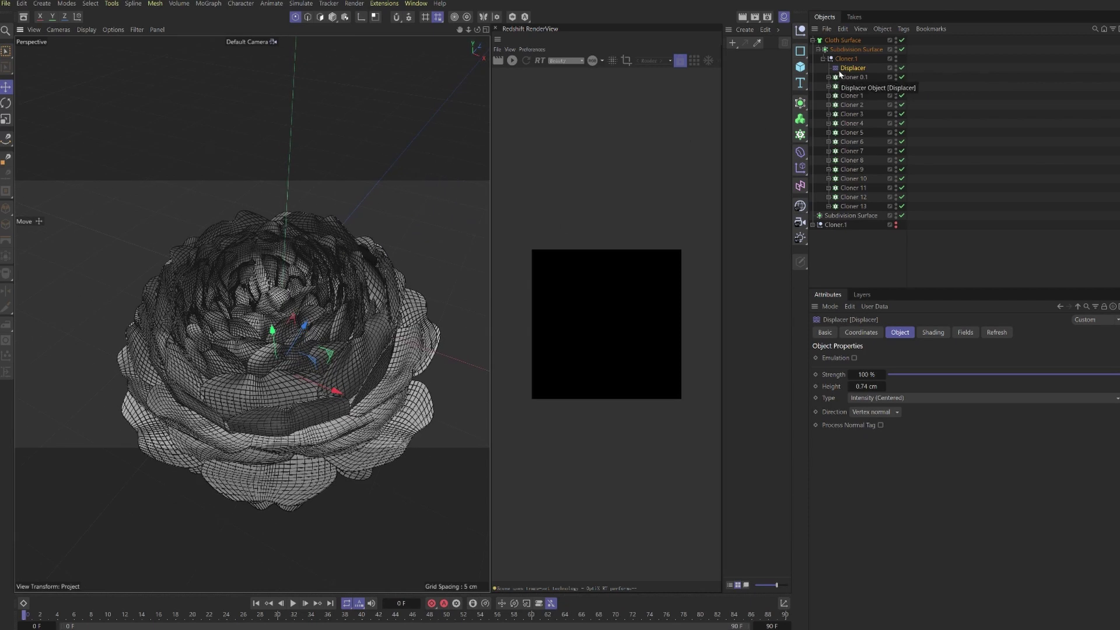
Toggle the Cloth Surface off and back on, then collapse its hierarchy.
left_click(843, 40)
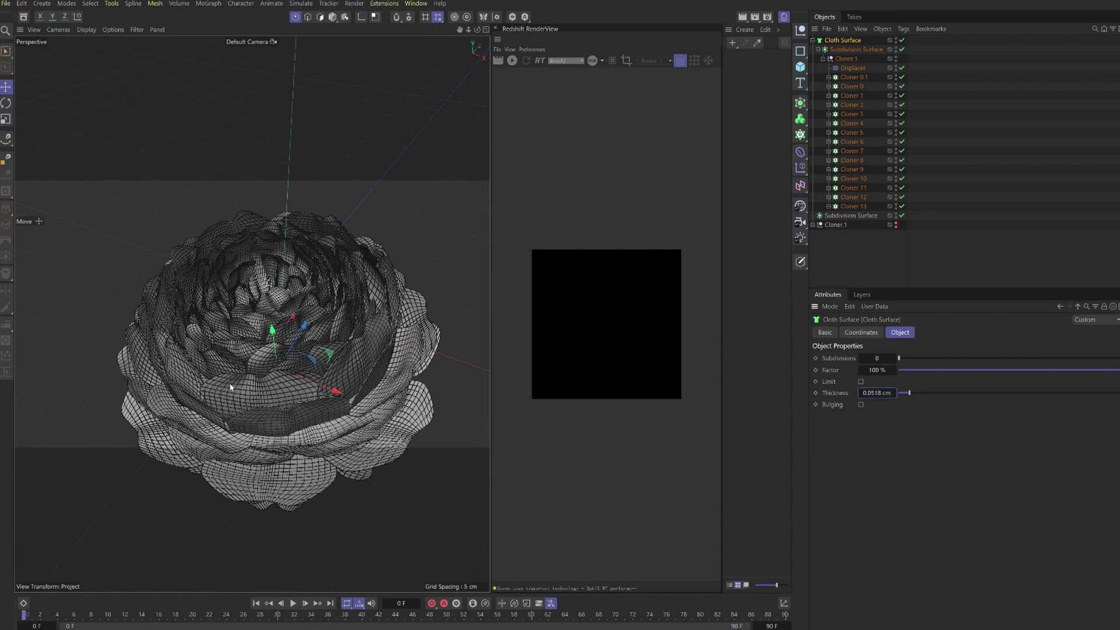
scroll(286, 391, "up", 10)
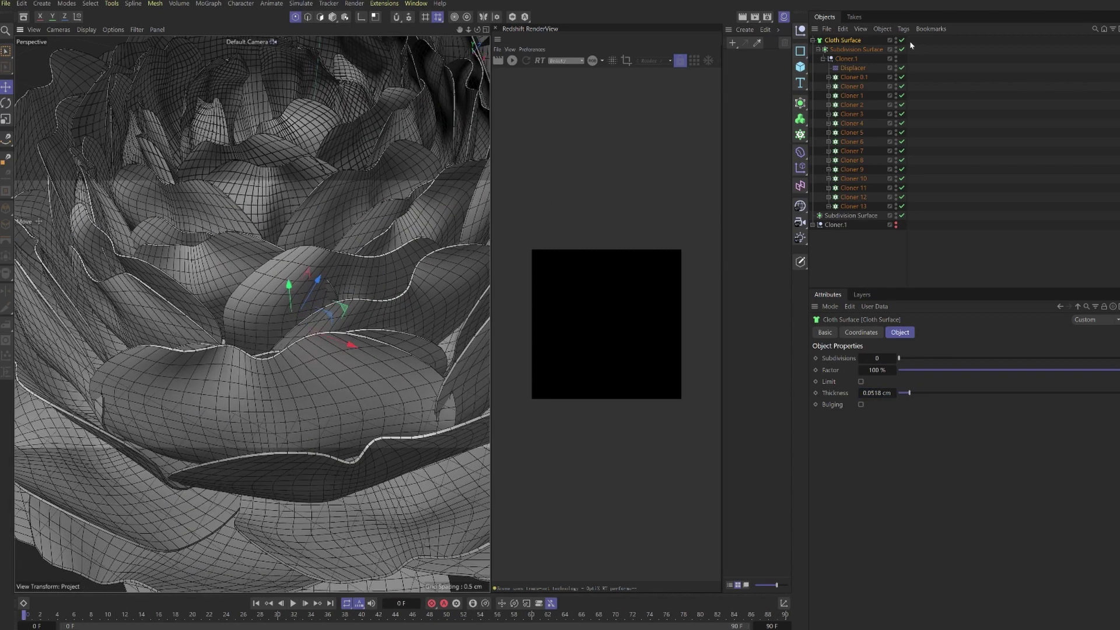
left_click(901, 41)
left_click(902, 40)
scroll(282, 350, "down", 10)
scroll(280, 341, "up", 10)
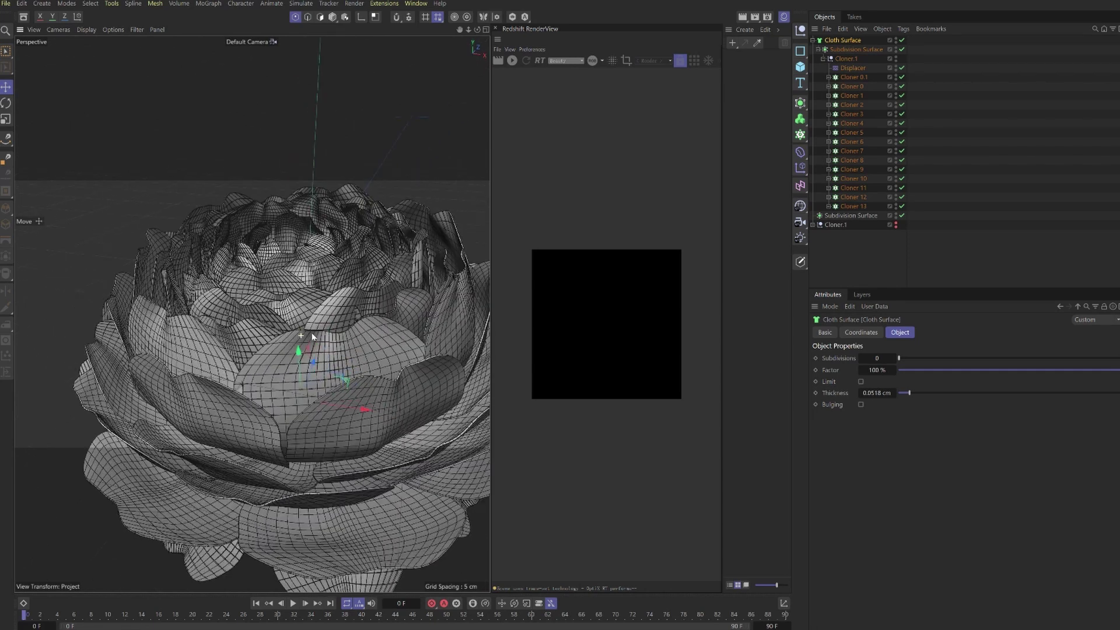
scroll(252, 350, "down", 2)
left_click(837, 234)
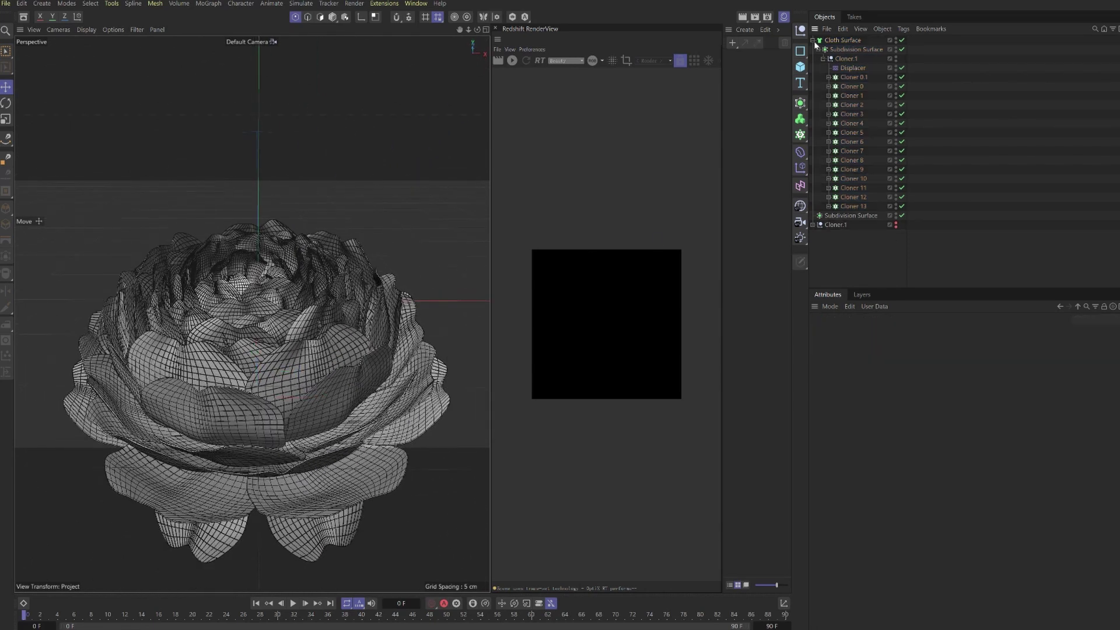
left_click(813, 40)
Add a new Cloner and a sphere, raised above the rose and shrunk to about 11%.
key("shift+c")
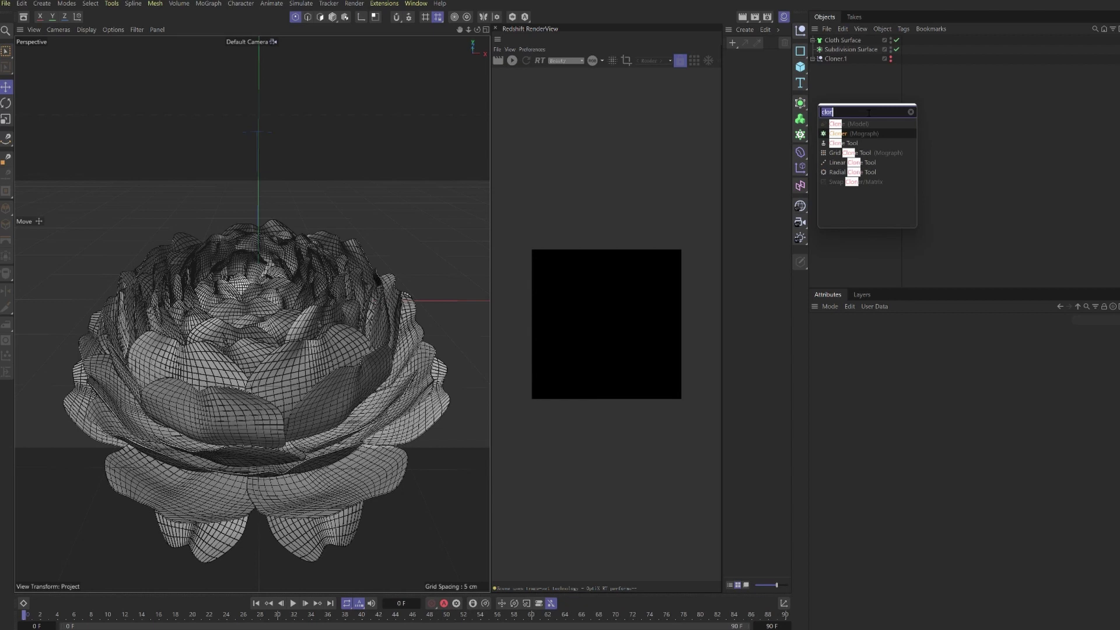
type("clone")
key("Return")
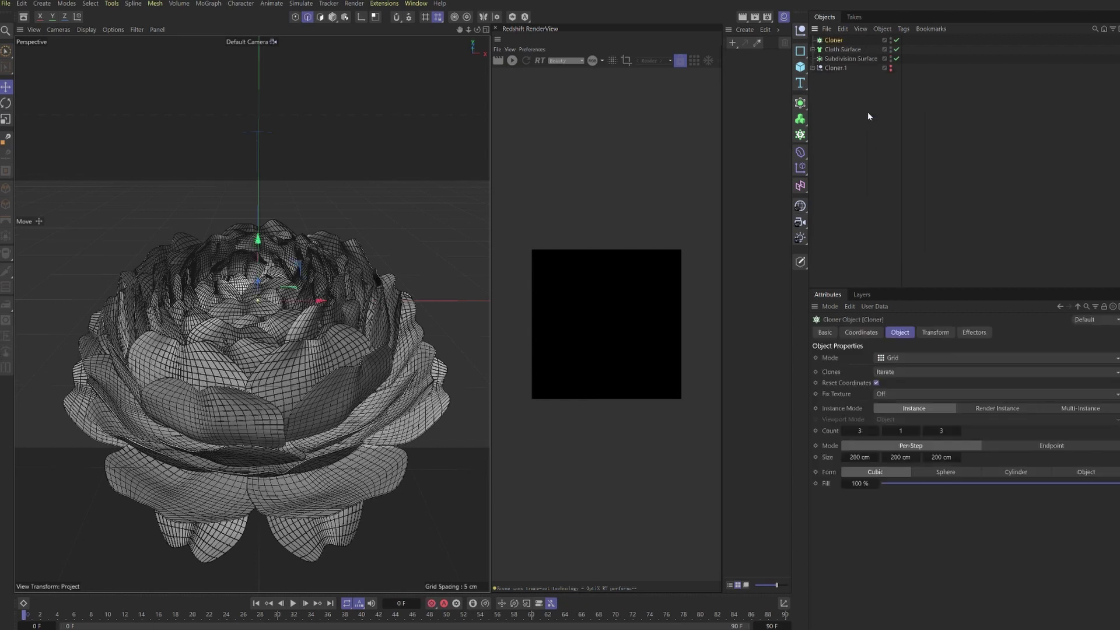
left_click(920, 58)
left_click_drag(800, 67, 840, 93)
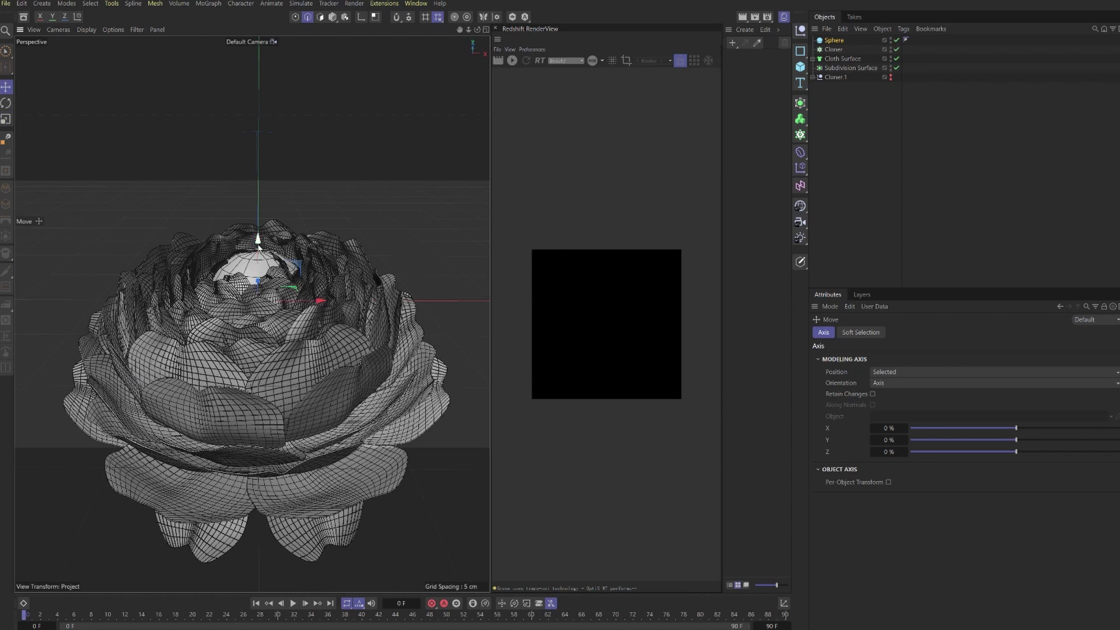
left_click_drag(259, 245, 259, 146)
key("t")
left_click_drag(382, 160, 119, 277)
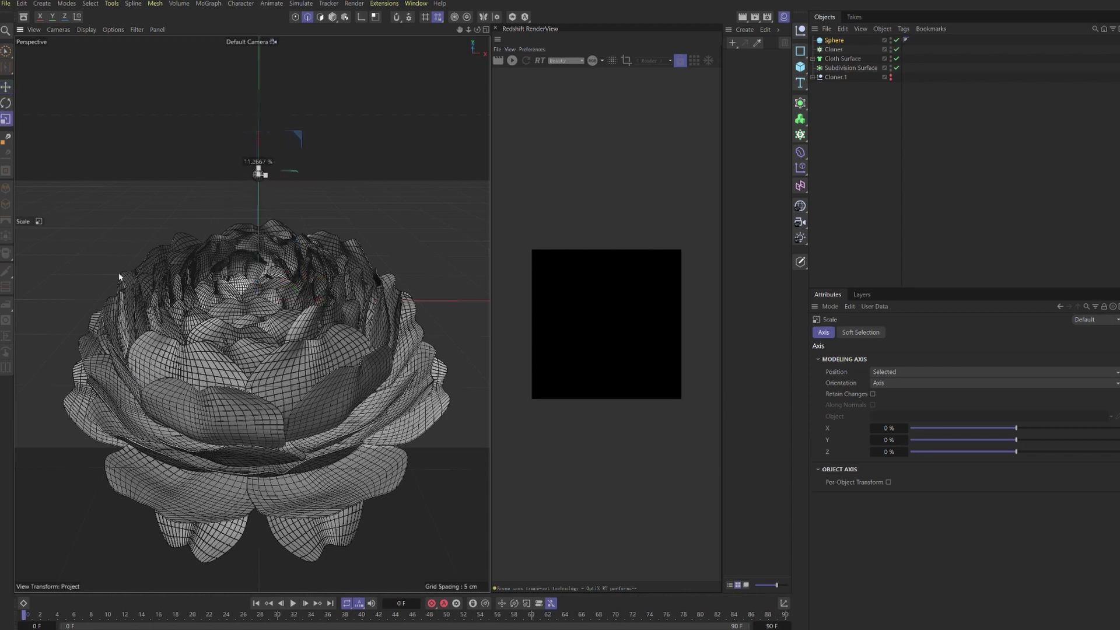
Parent the sphere to the Cloner, clone onto the Cloth Surface, shrink sphere to ~84%.
left_click_drag(869, 42, 832, 51)
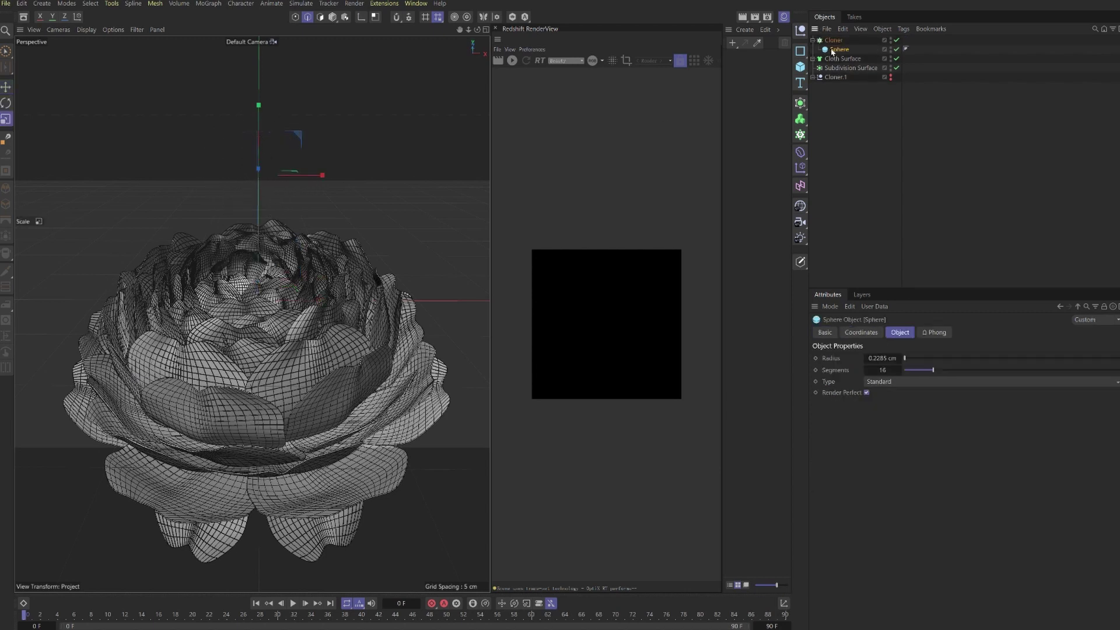
left_click(834, 40)
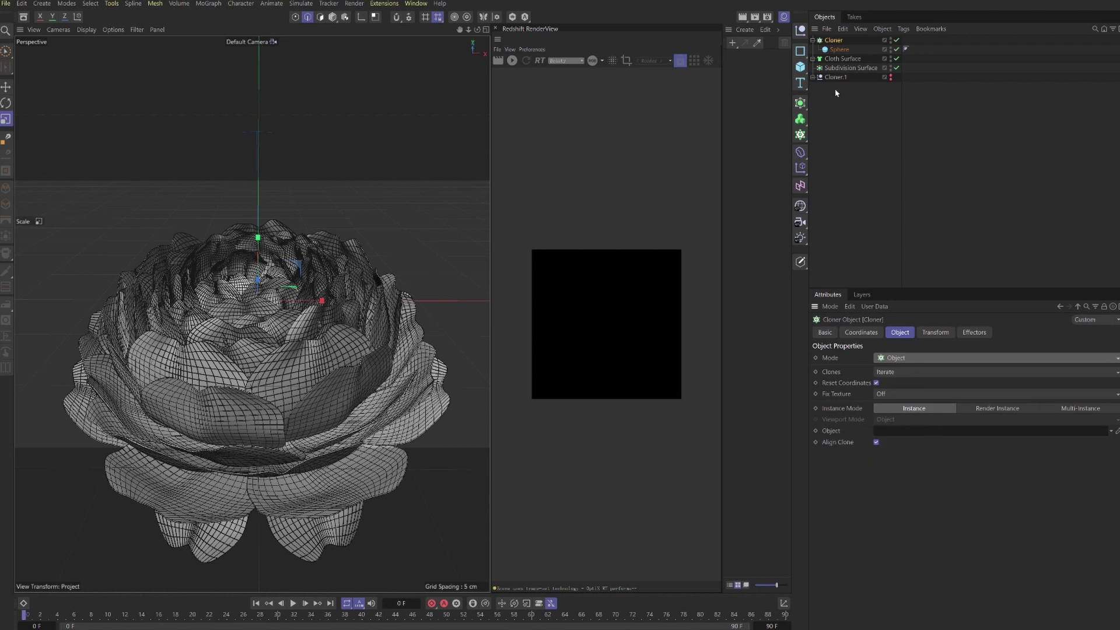
left_click_drag(837, 63, 908, 432)
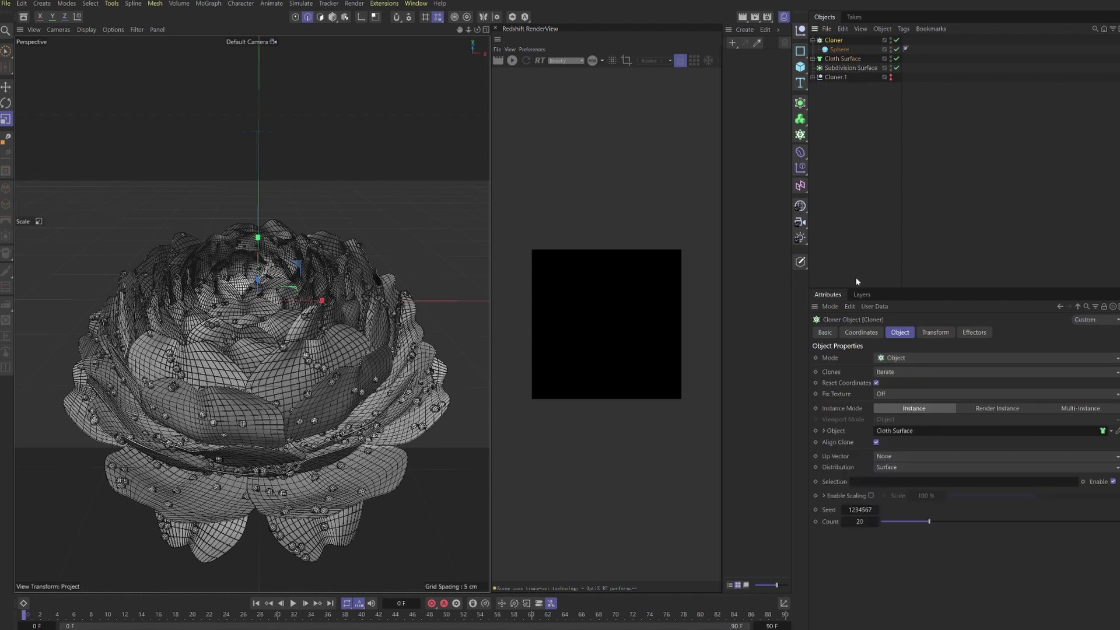
left_click(859, 136)
left_click(839, 49)
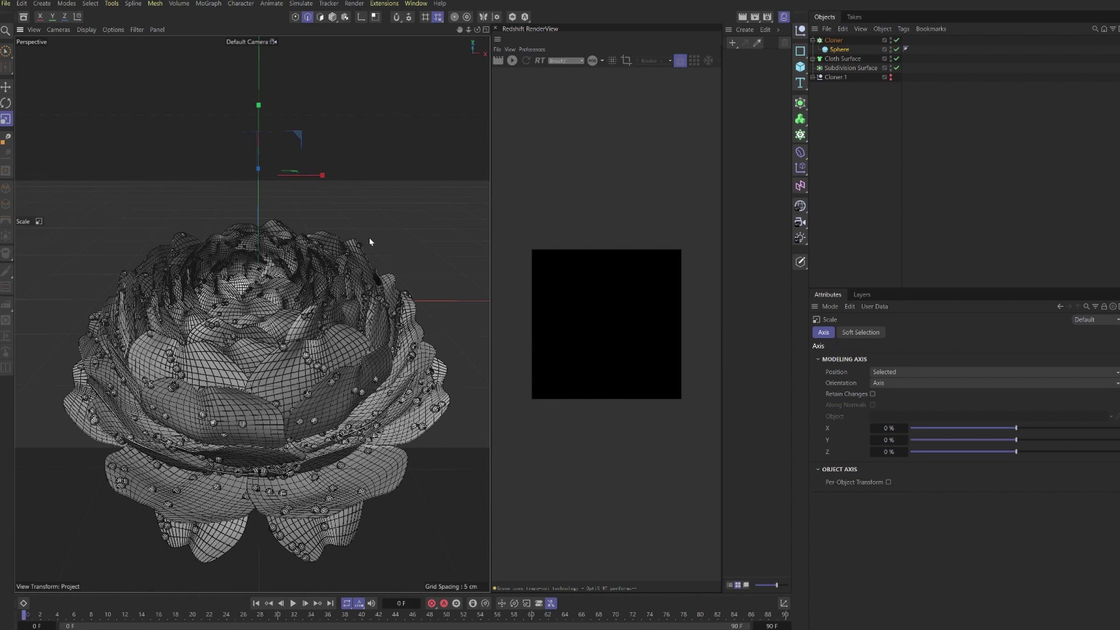
left_click_drag(370, 242, 328, 262)
Add a Random effector to the droplet Cloner and show its parameters.
right_click(859, 124)
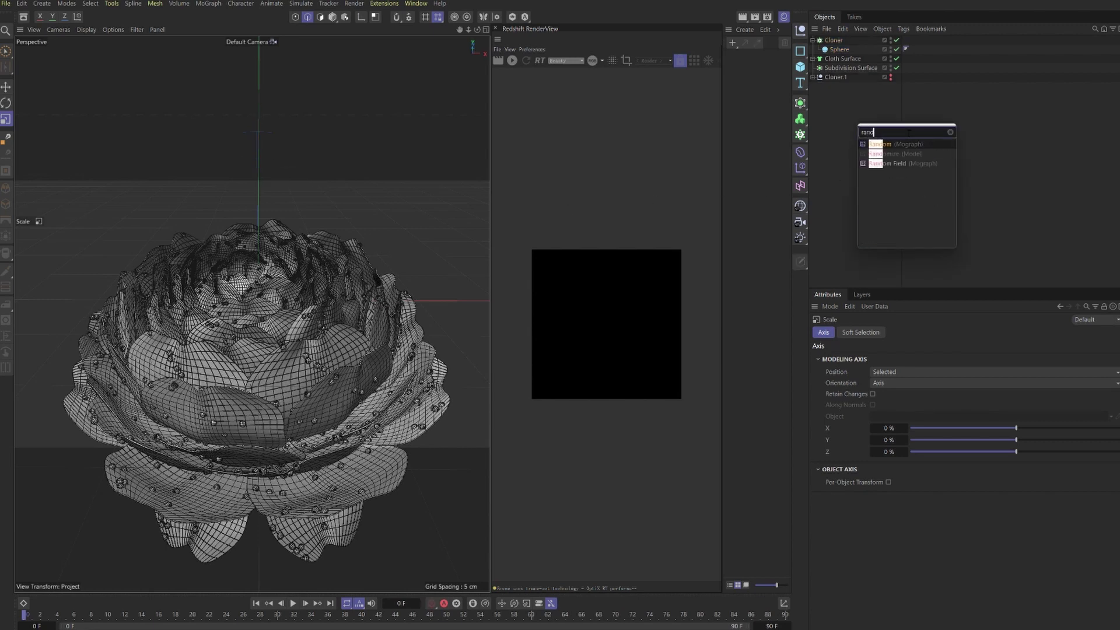
left_click(909, 136)
left_click(834, 50)
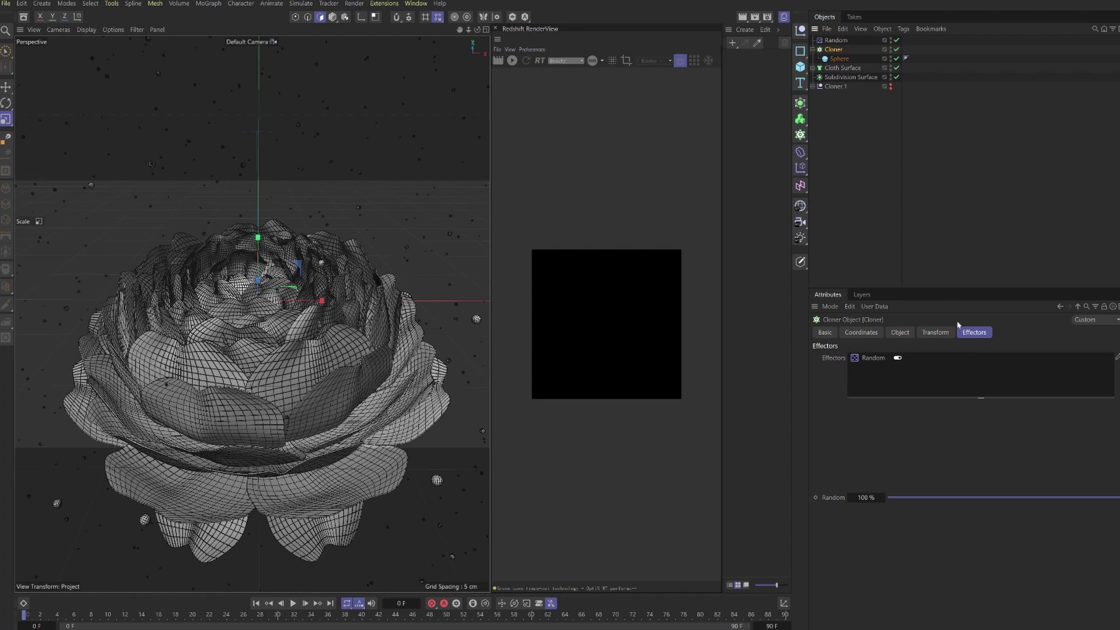
left_click(900, 331)
left_click(858, 146)
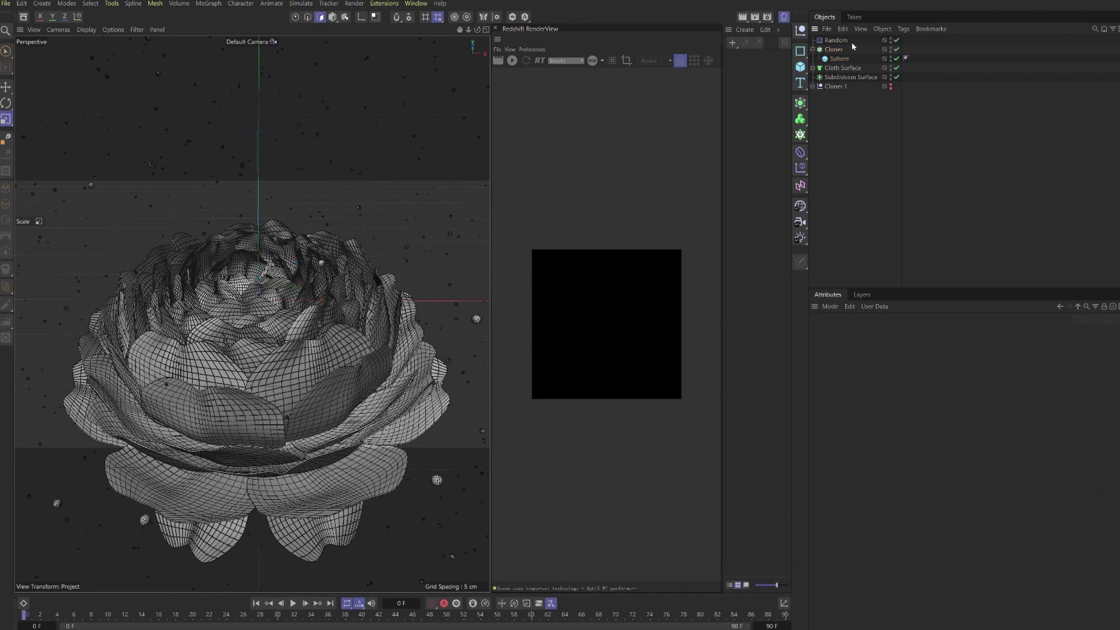
left_click(846, 40)
left_click(936, 331)
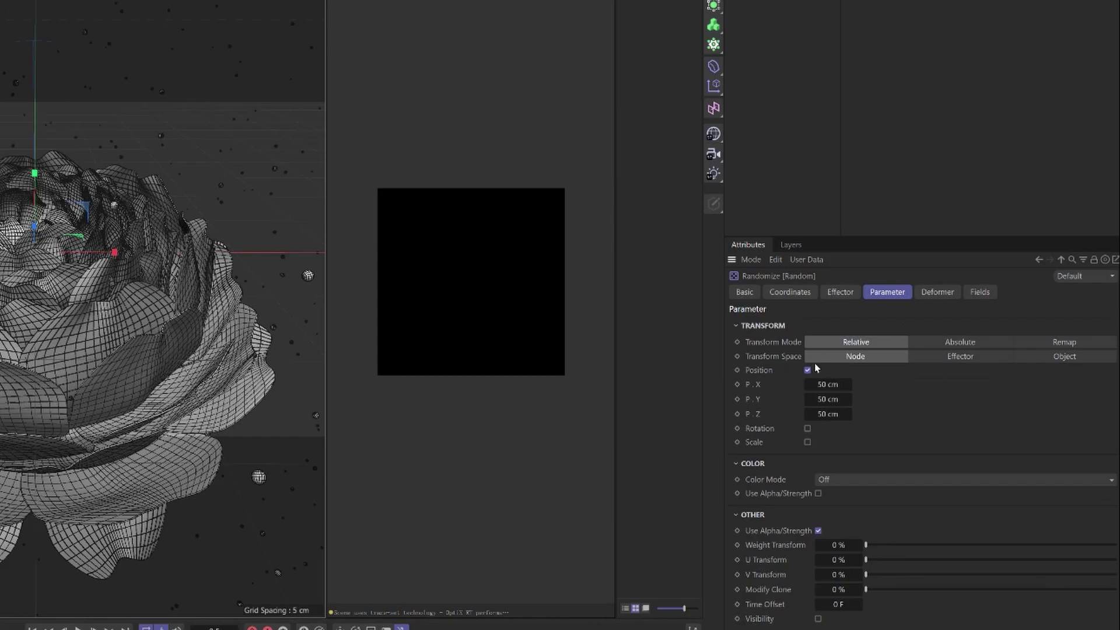
Turn off random position and enable uniform random scale, set to 1.
left_click(808, 397)
left_click(807, 412)
left_click(827, 441)
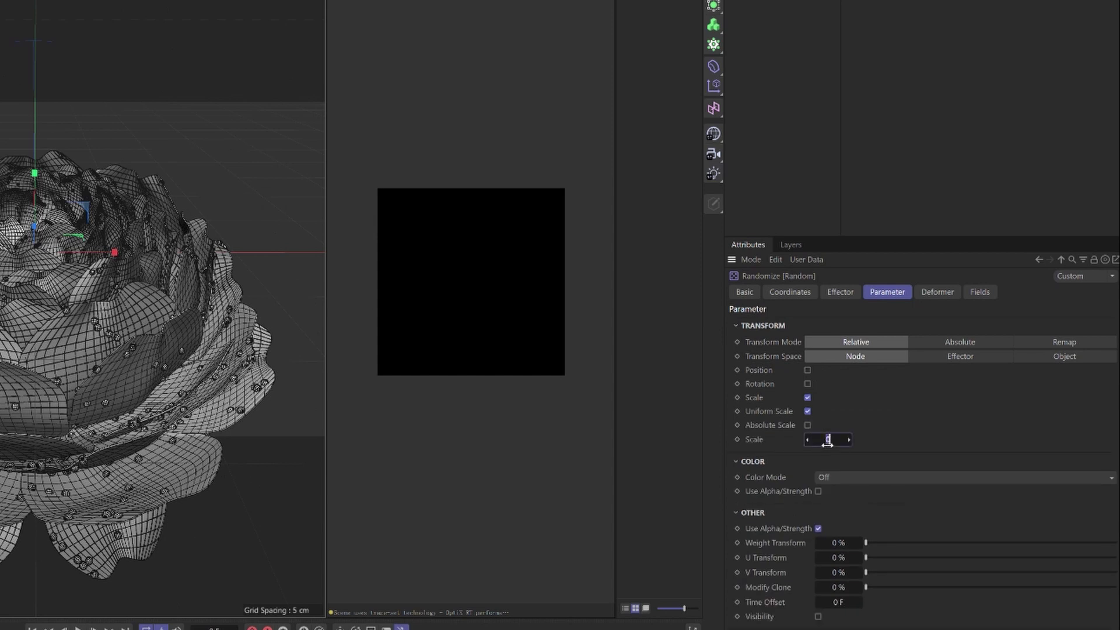
type("0.3")
key("Return")
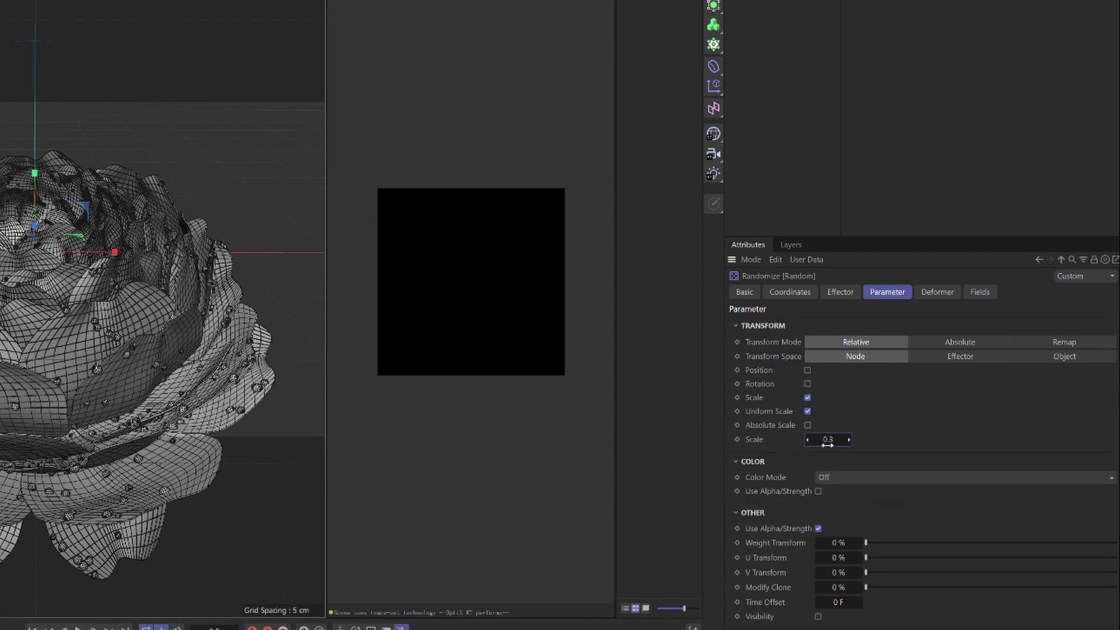
left_click_drag(827, 445, 888, 437)
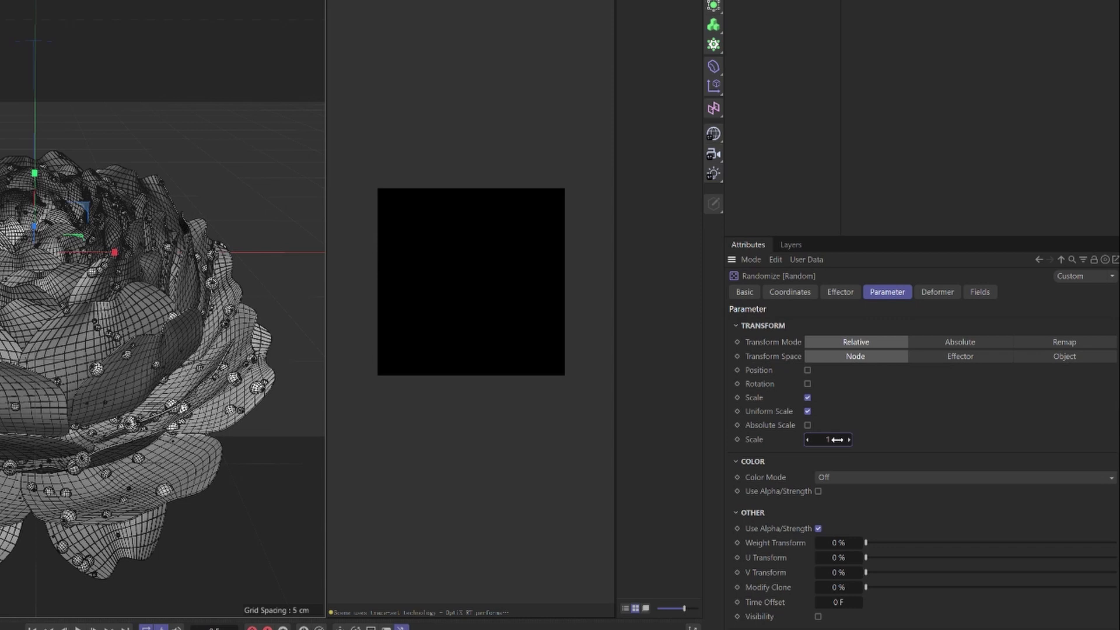
Switch off uniform scale and set the X, Y and Z scale amounts to 1.
left_click(807, 411)
left_click(827, 440)
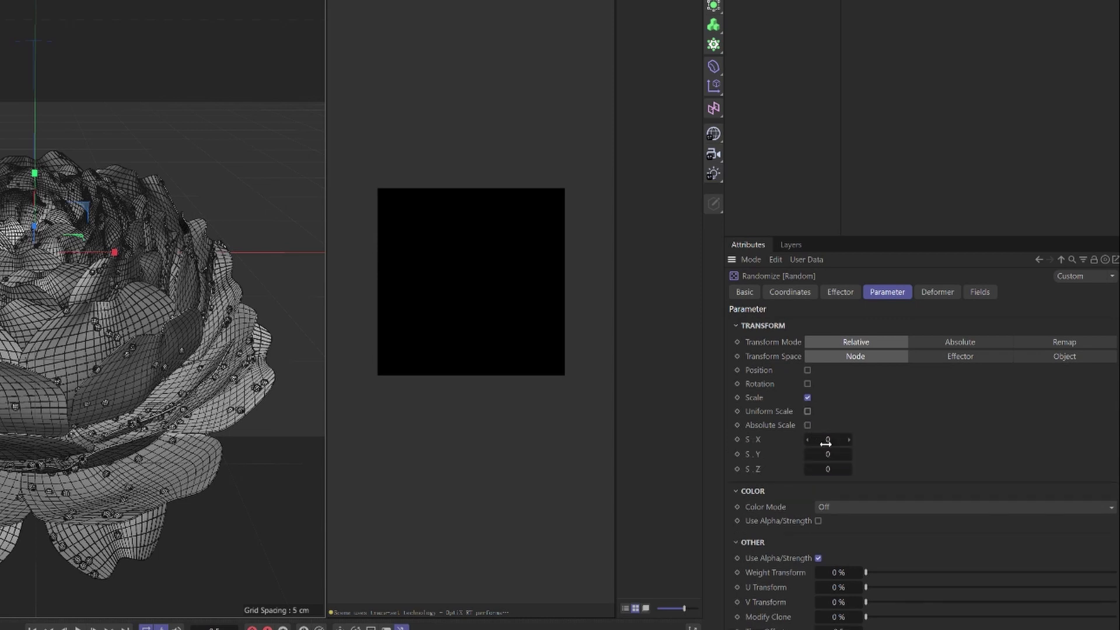
type("1")
left_click(827, 454)
type("1")
key("Return")
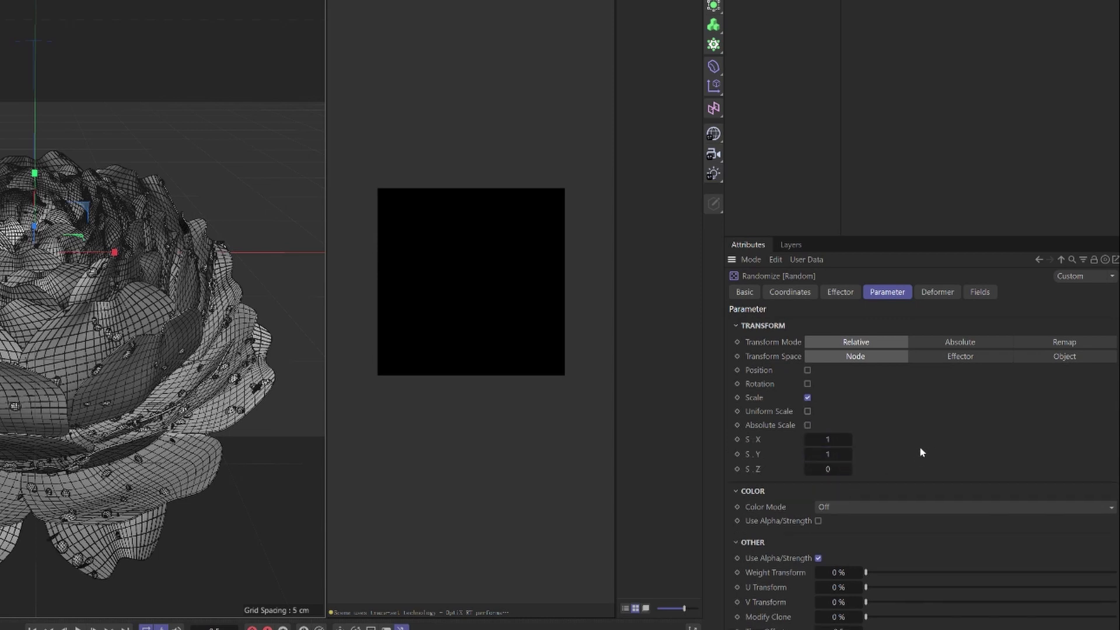
left_click(828, 469)
type("1")
key("Return")
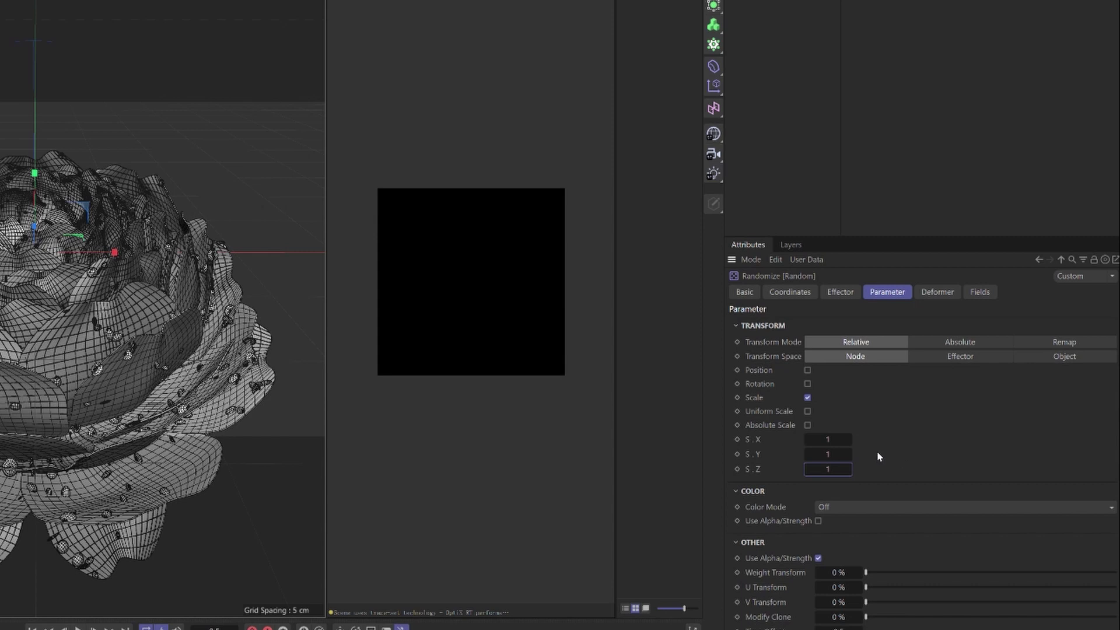
Set the per-axis random scale to X 0.3, Y 0.7 and Z 0.3.
left_click(827, 439)
type("0.3")
key("Return")
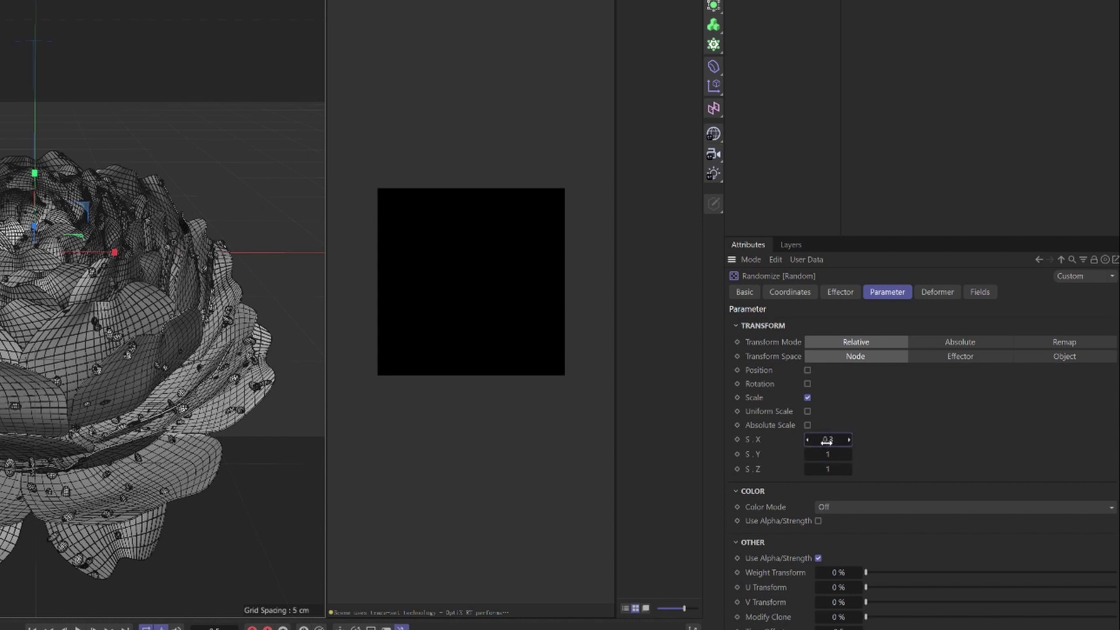
left_click(843, 469)
type("0.3")
key("Return")
left_click(827, 454)
type("0.7")
key("Return")
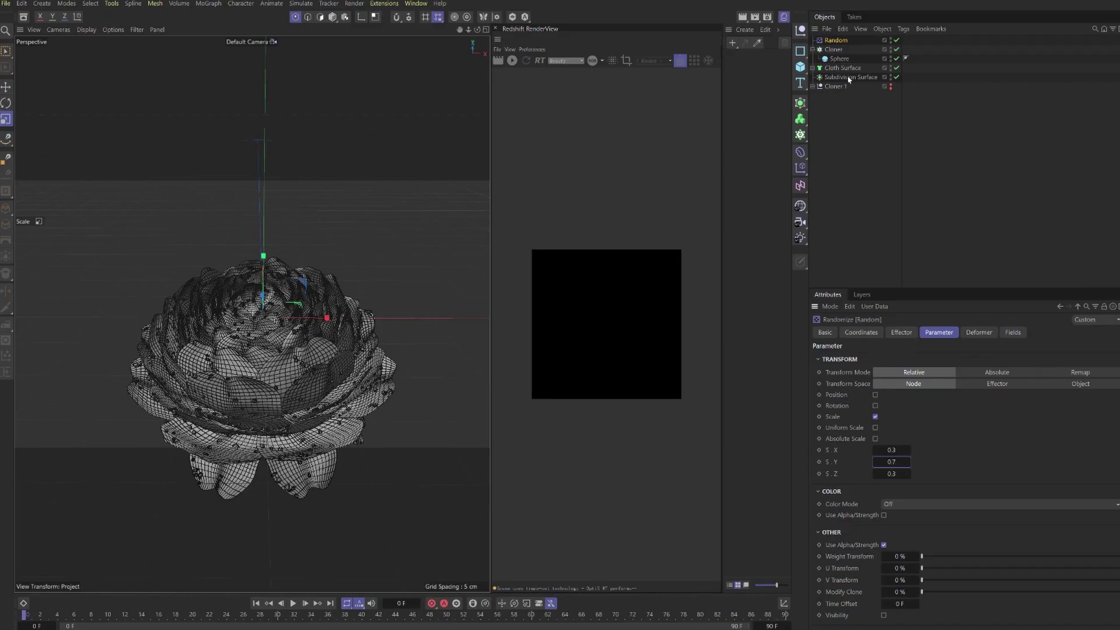
Raise the droplet Cloner's count to 100.
left_click(836, 50)
double_click(862, 522)
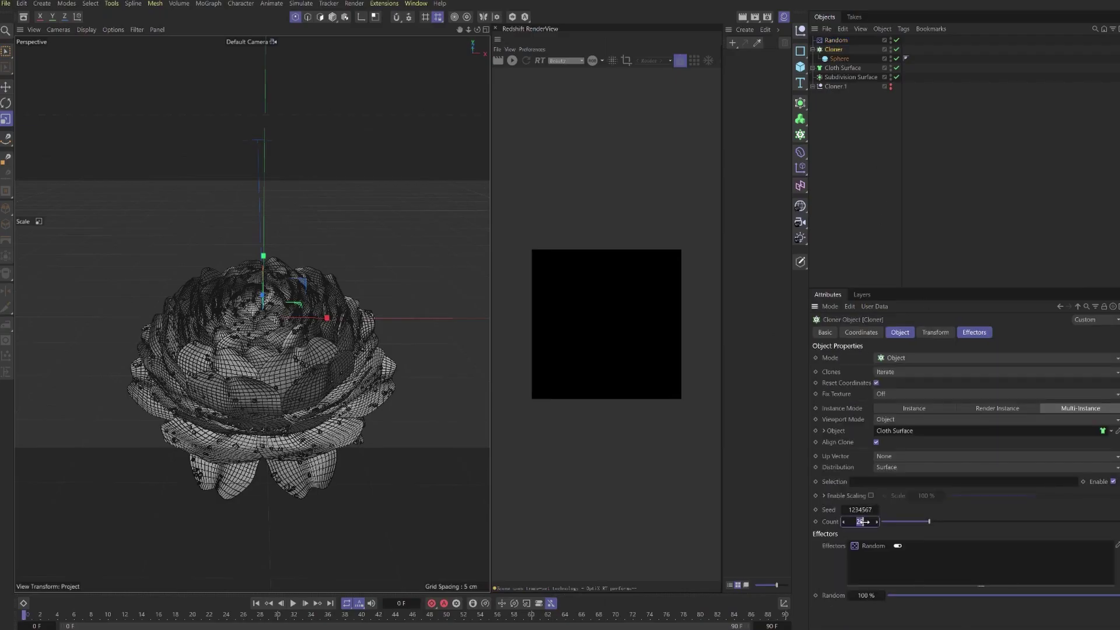
type("100")
key("Return")
left_click(958, 205)
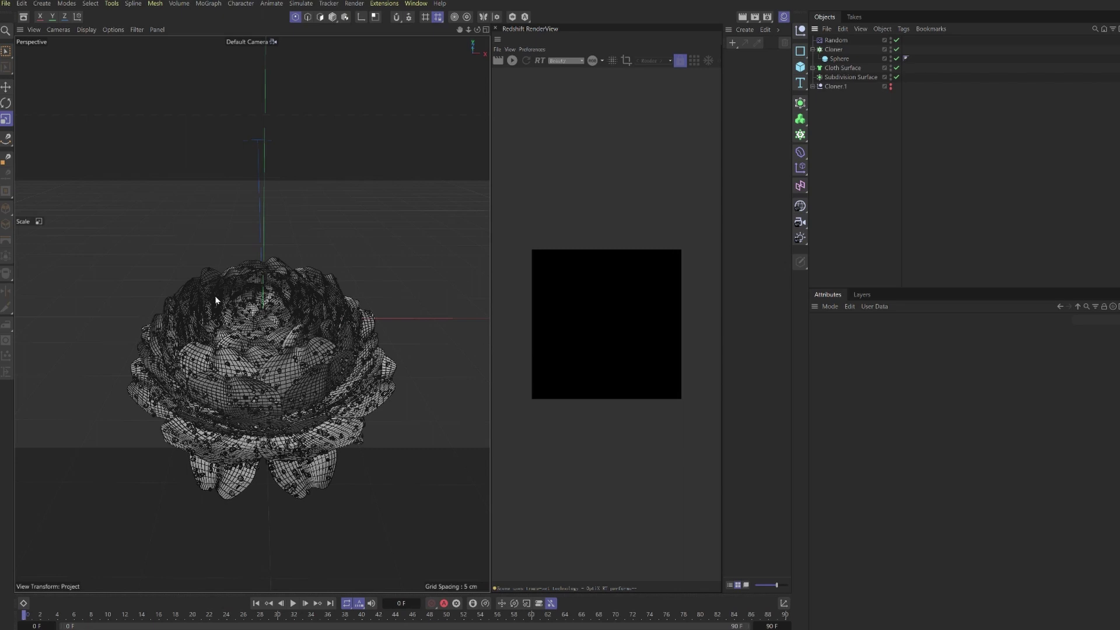
scroll(339, 319, "up", 5)
scroll(339, 319, "up", 3)
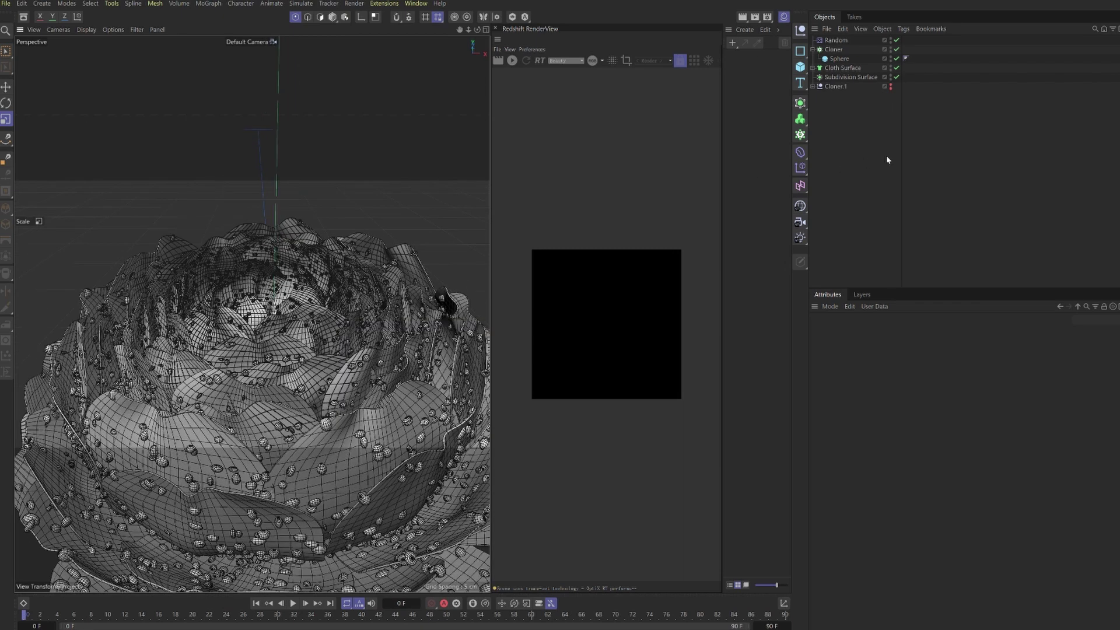
In Render Settings, choose Redshift and enter an output width and height of 2000 px.
left_click(745, 30)
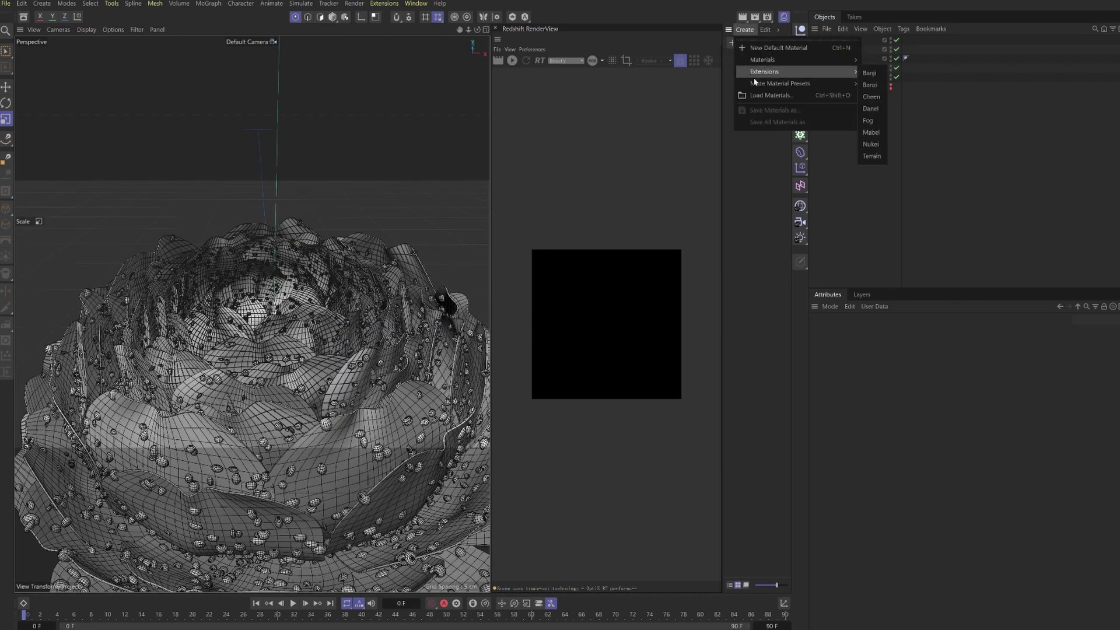
mouse_move(759, 59)
left_click(767, 16)
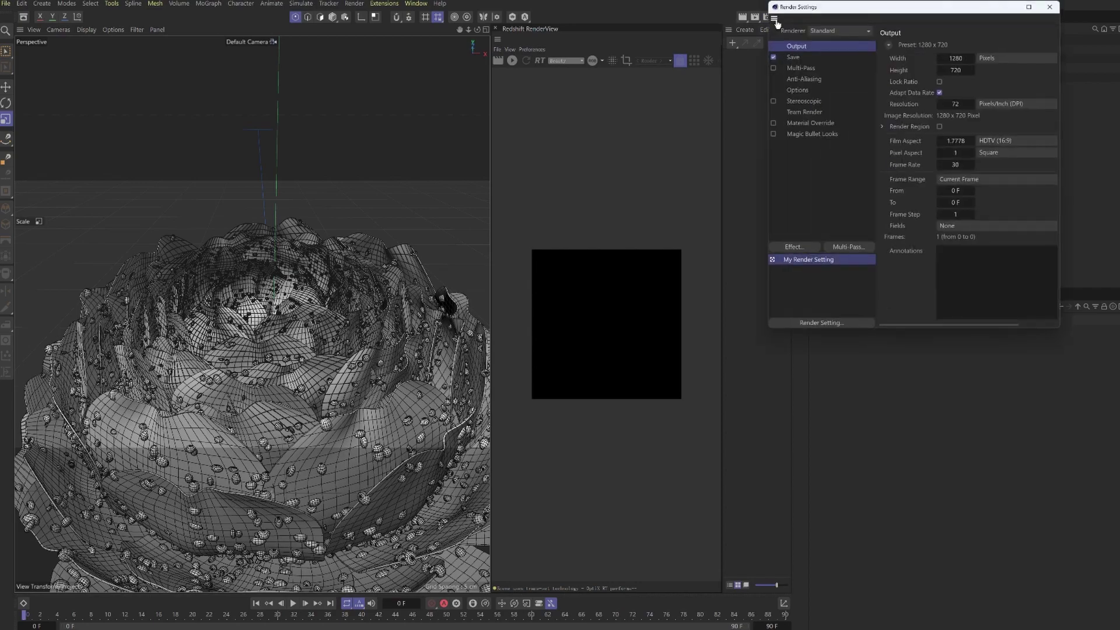
left_click(838, 28)
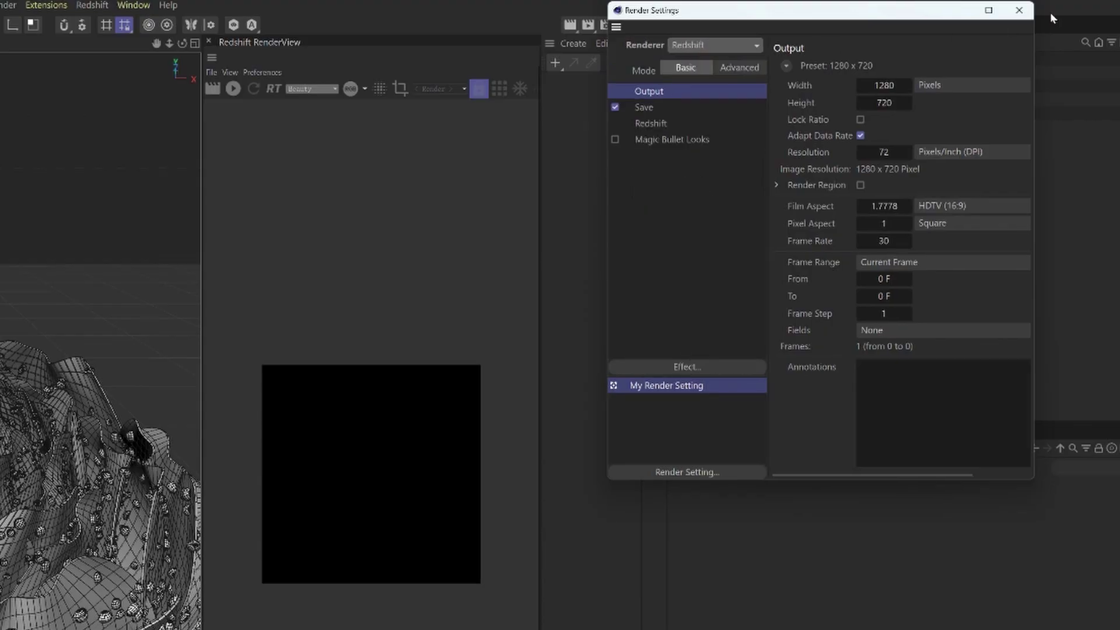
left_click(887, 85)
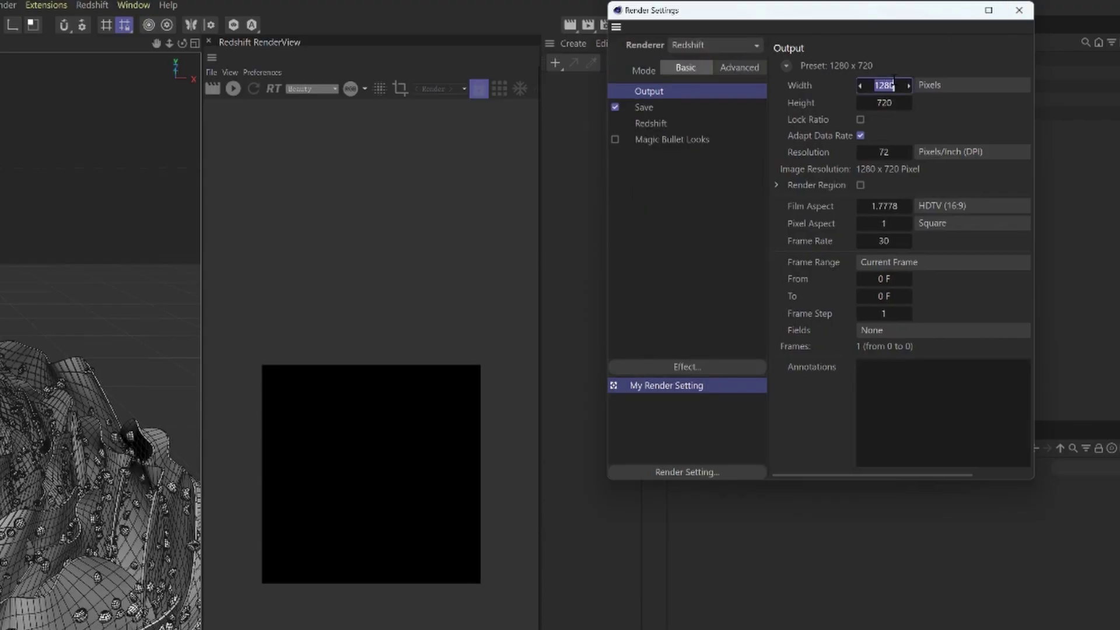
type("2000")
key("Return")
key("Tab")
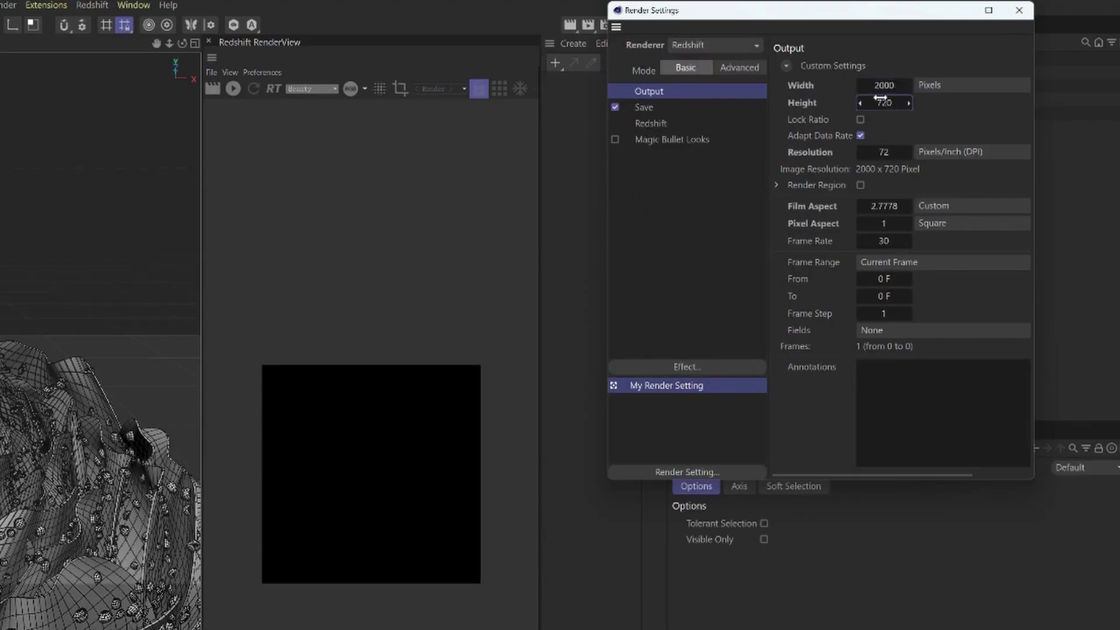
type("2000")
key("Return")
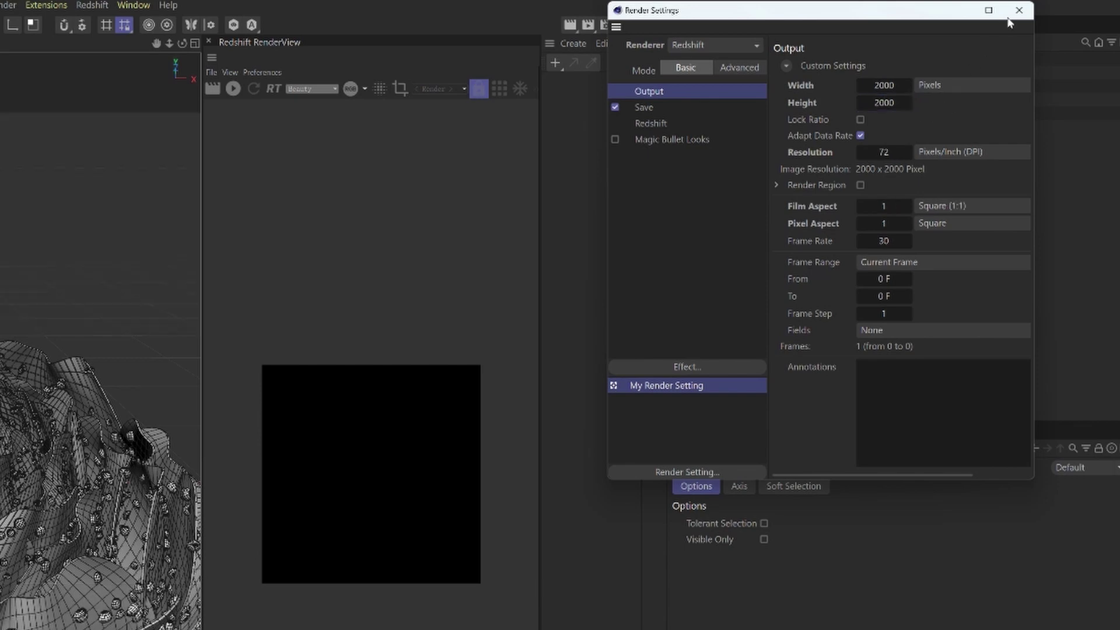
left_click(1020, 9)
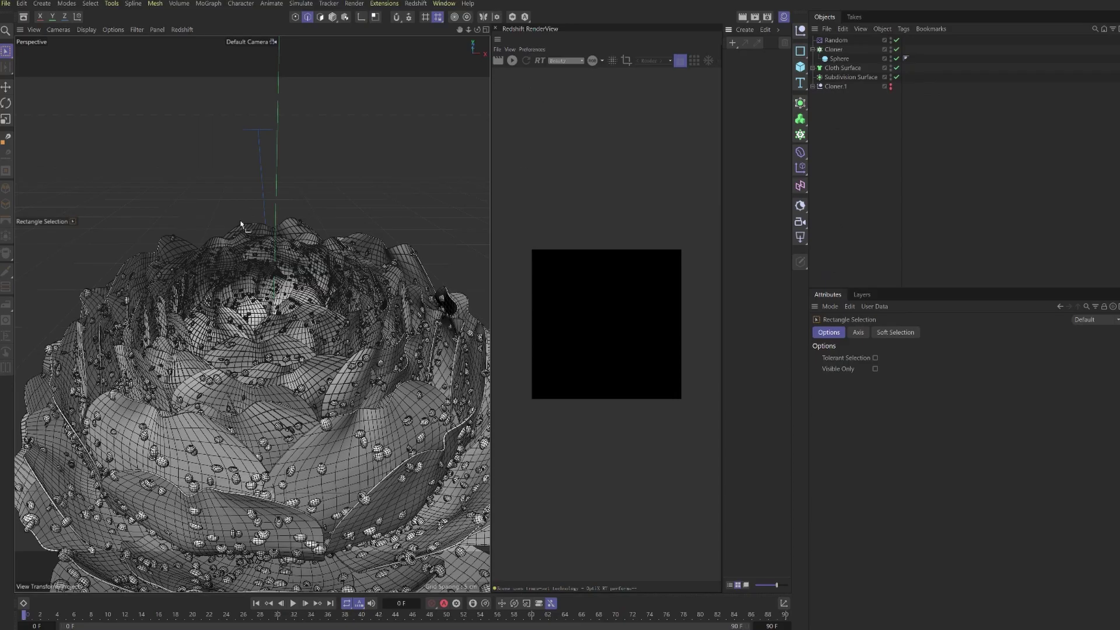
Create a Redshift Standard material and rename the Cloth Surface object to 'flower'.
left_click(744, 29)
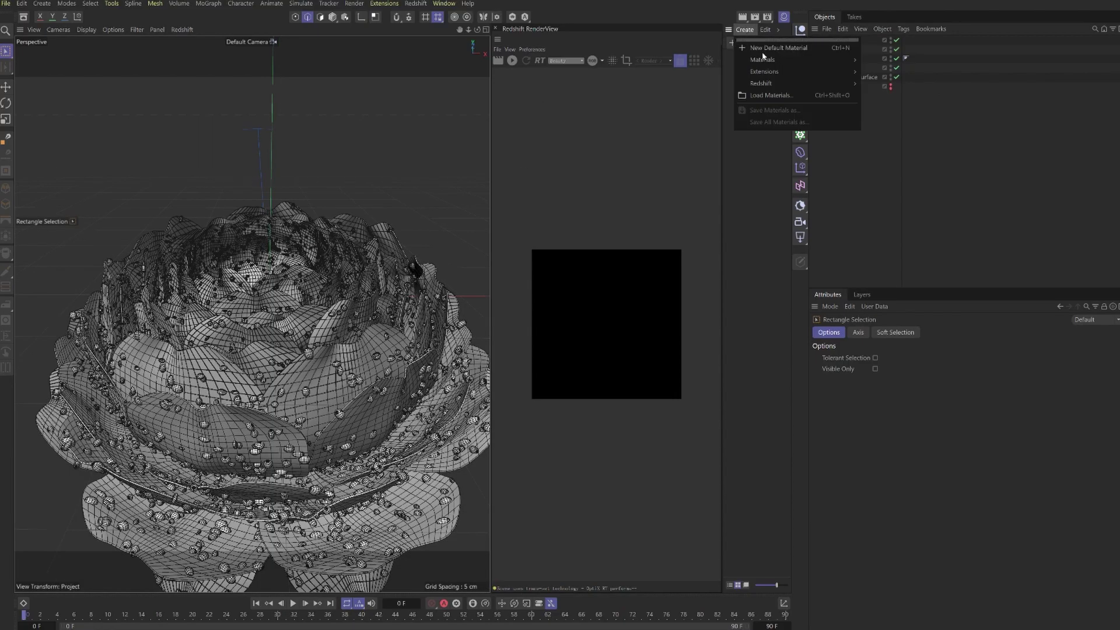
mouse_move(776, 83)
left_click(915, 86)
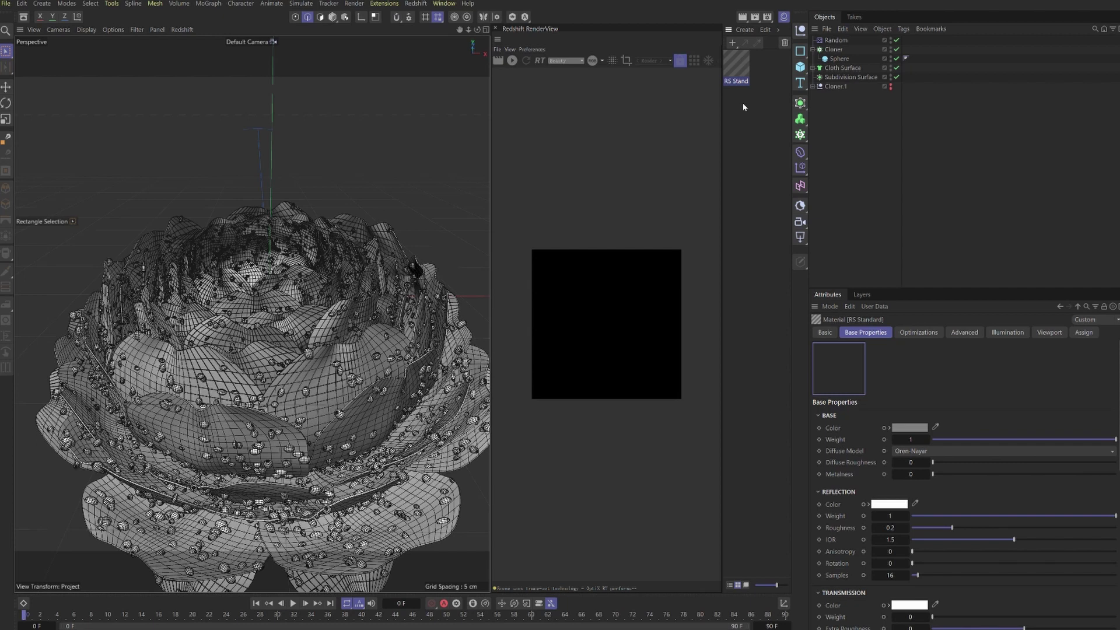
double_click(832, 68)
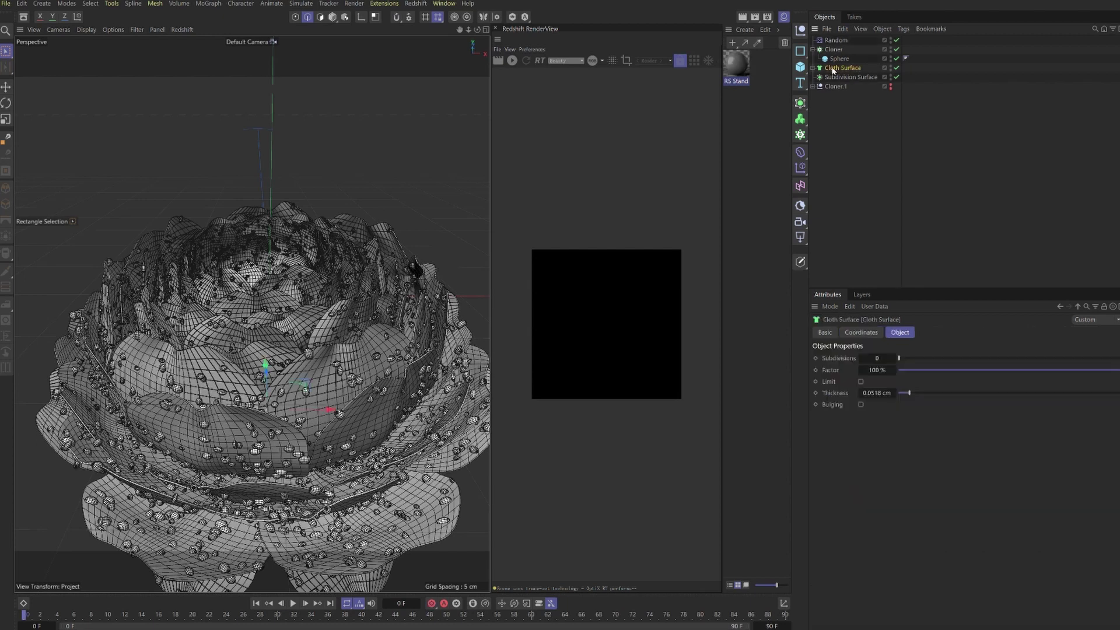
type("flowe")
type("r")
key("Return")
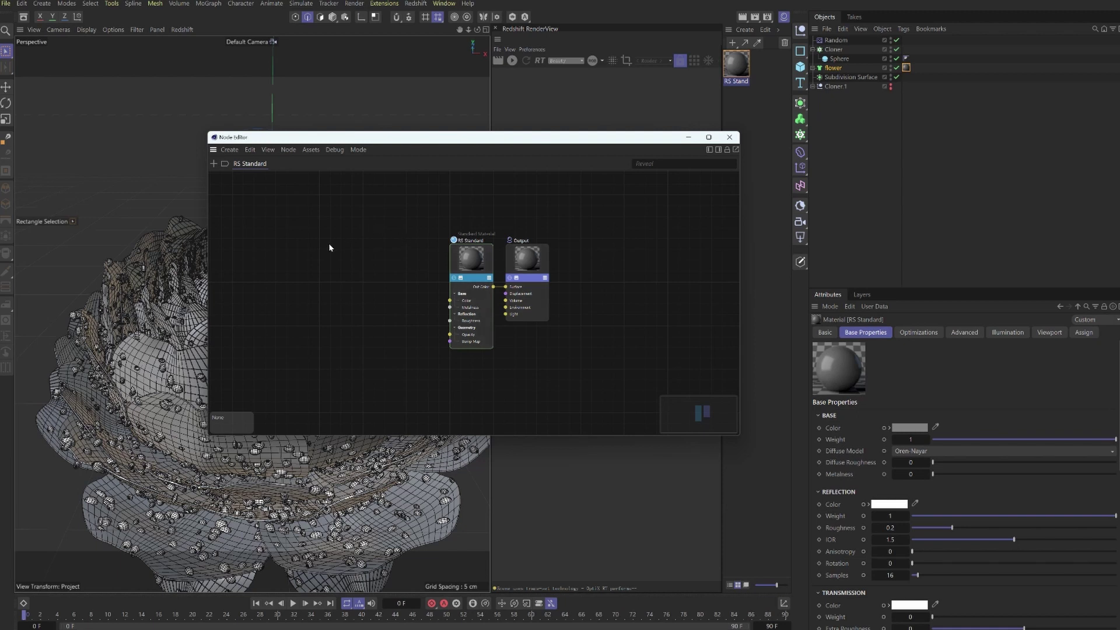
Add a Maxon Noise feeding a Ramp's Alt Input, and wire the Ramp into Base Color.
double_click(326, 246)
type("maxon noise")
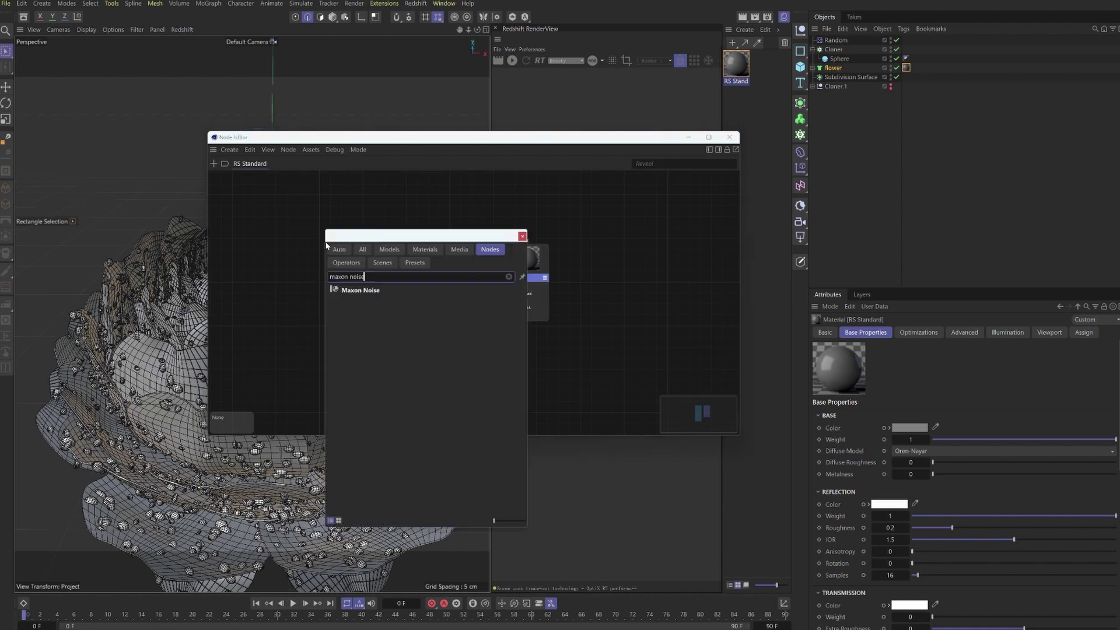
double_click(358, 300)
left_click_drag(321, 222, 335, 252)
double_click(494, 330)
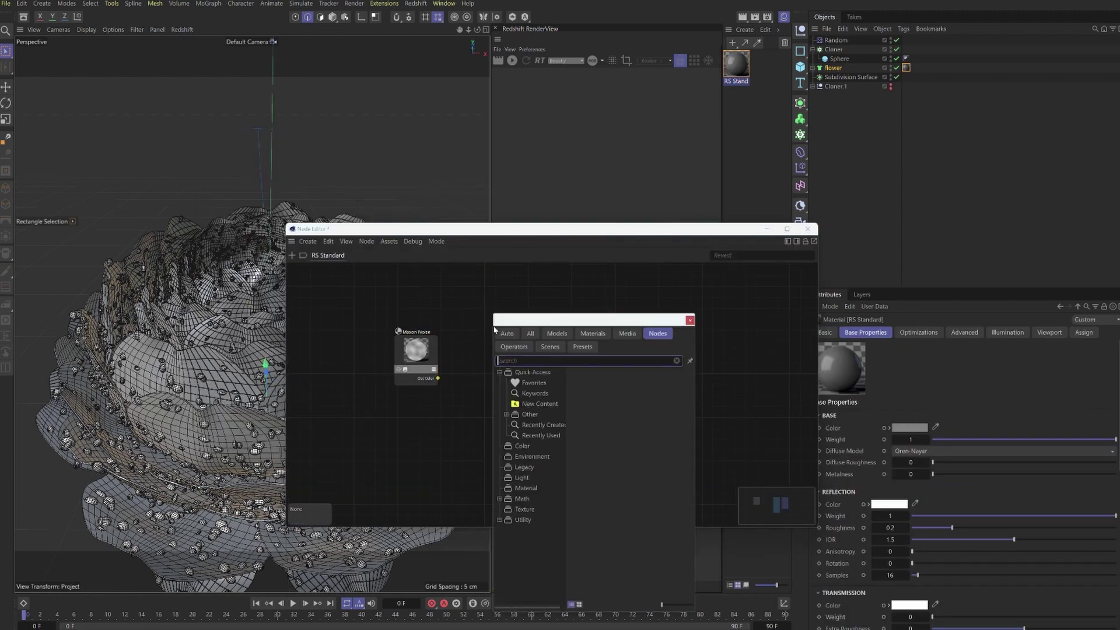
type("ramp")
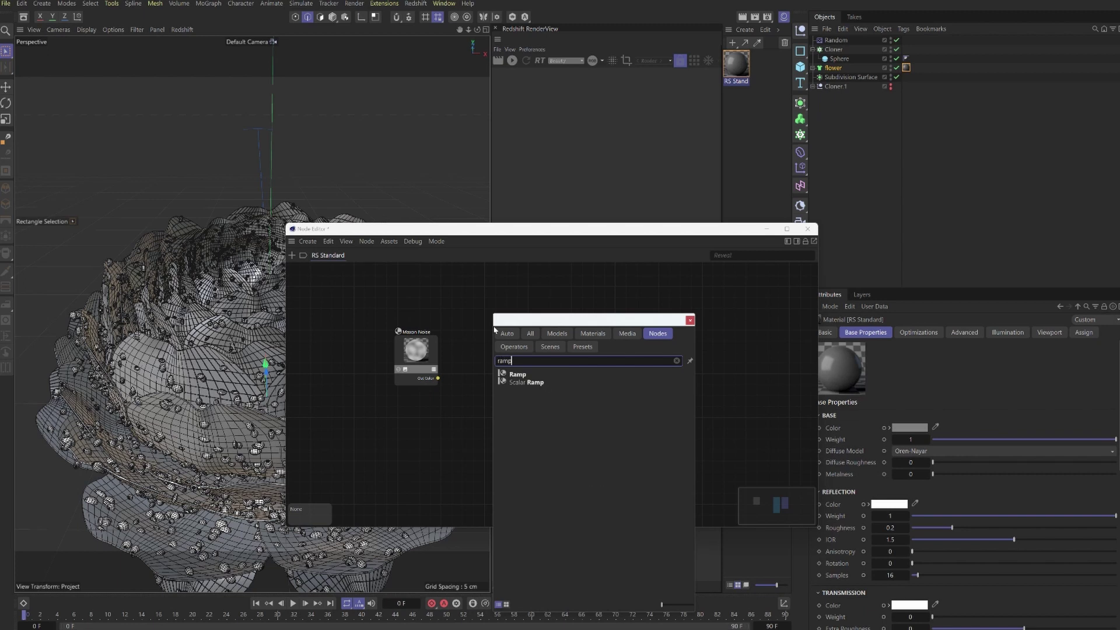
double_click(517, 373)
left_click(476, 328)
mouse_move(529, 324)
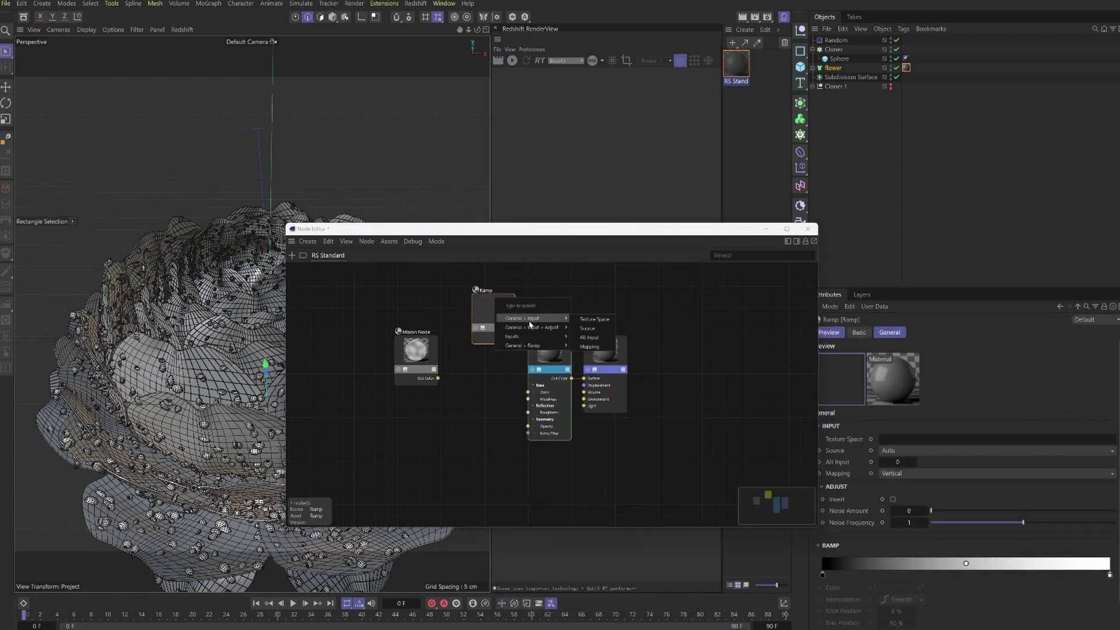
left_click(589, 337)
left_click_drag(516, 336, 528, 392)
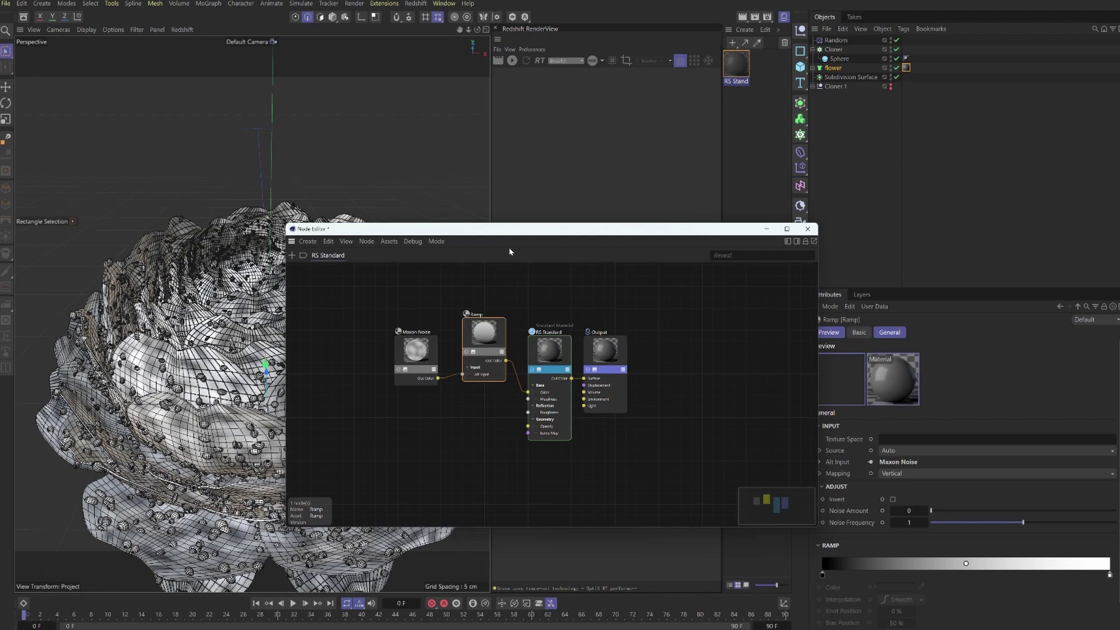
Add a second Maxon Noise node and connect it to the material's Roughness.
left_click_drag(379, 229, 612, 116)
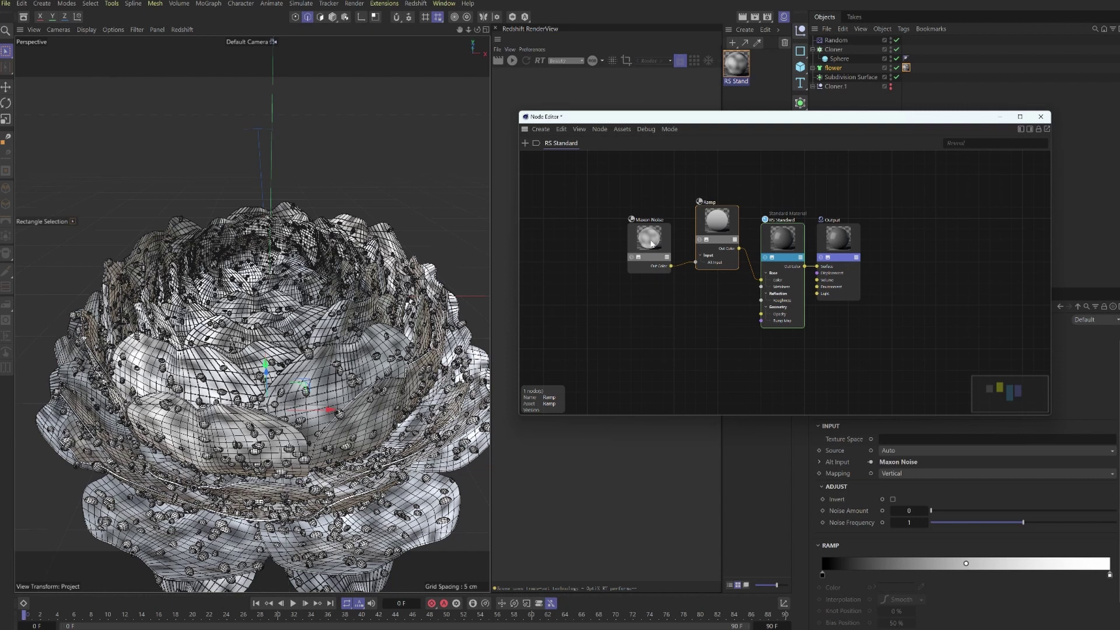
left_click_drag(652, 243, 642, 227)
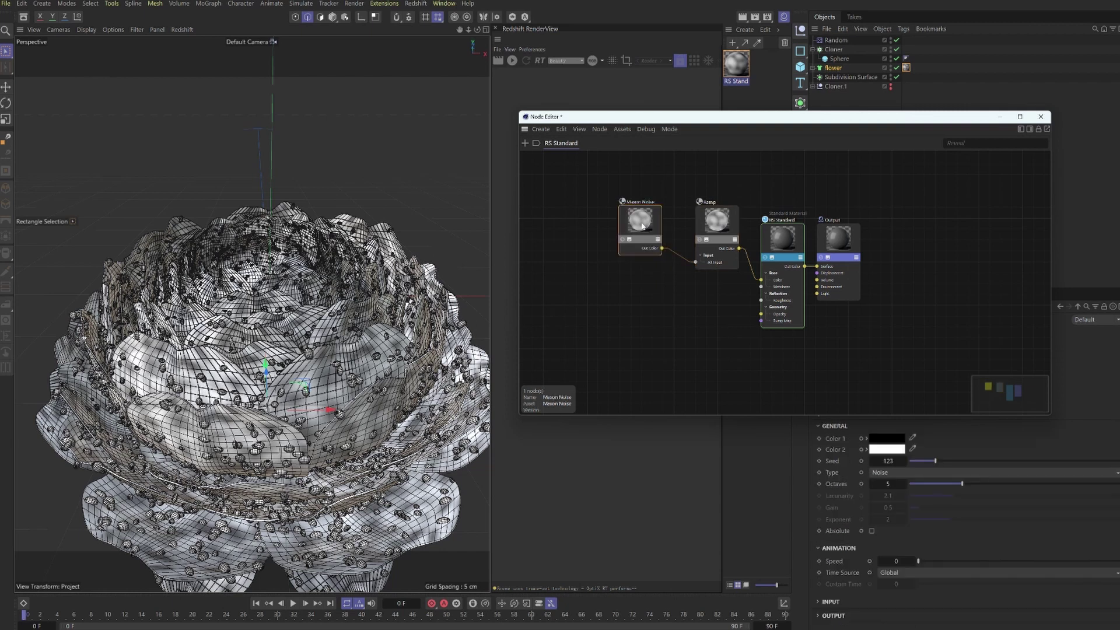
double_click(618, 345)
key("Return")
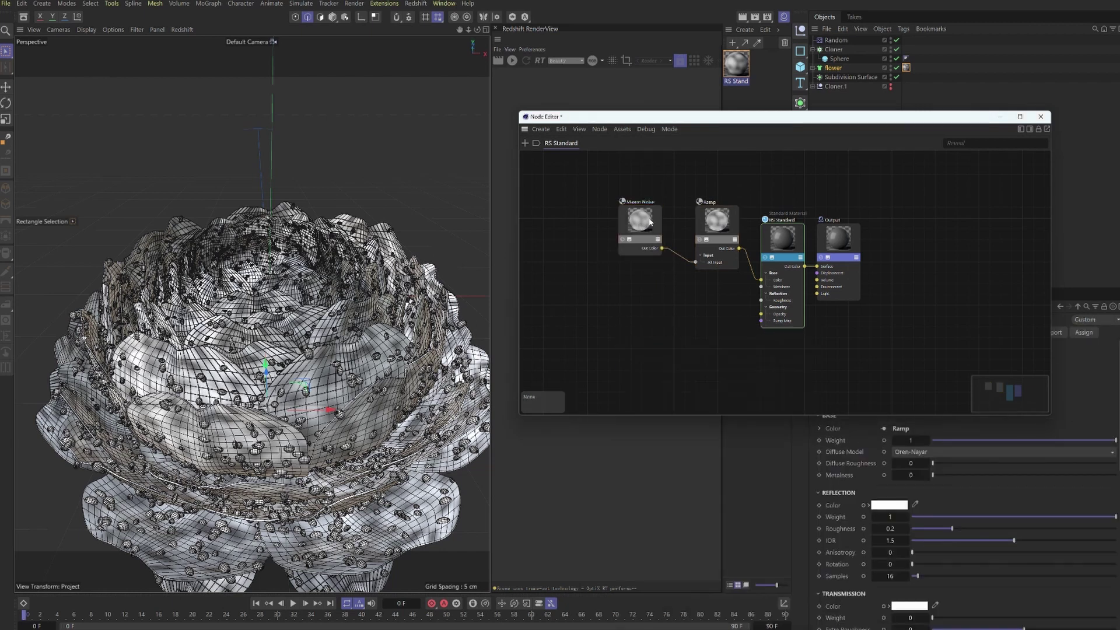
left_click_drag(623, 341, 761, 301)
left_click_drag(605, 319, 597, 352)
left_click(691, 360)
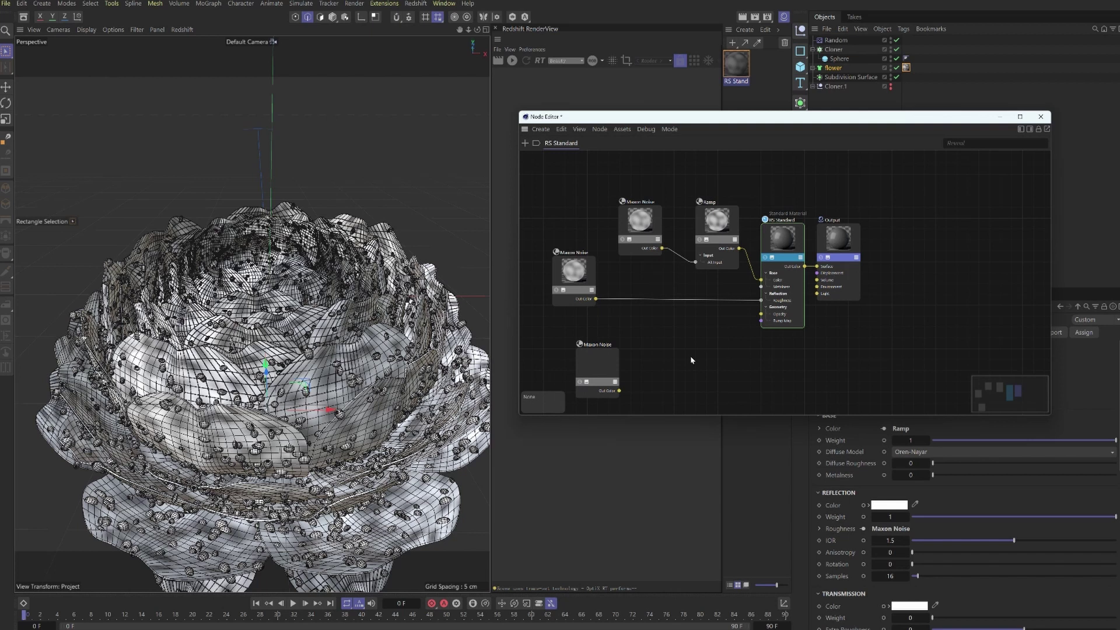
Add a Bump Map node fed by the bottom Maxon Noise.
key("shift+c")
type("bump")
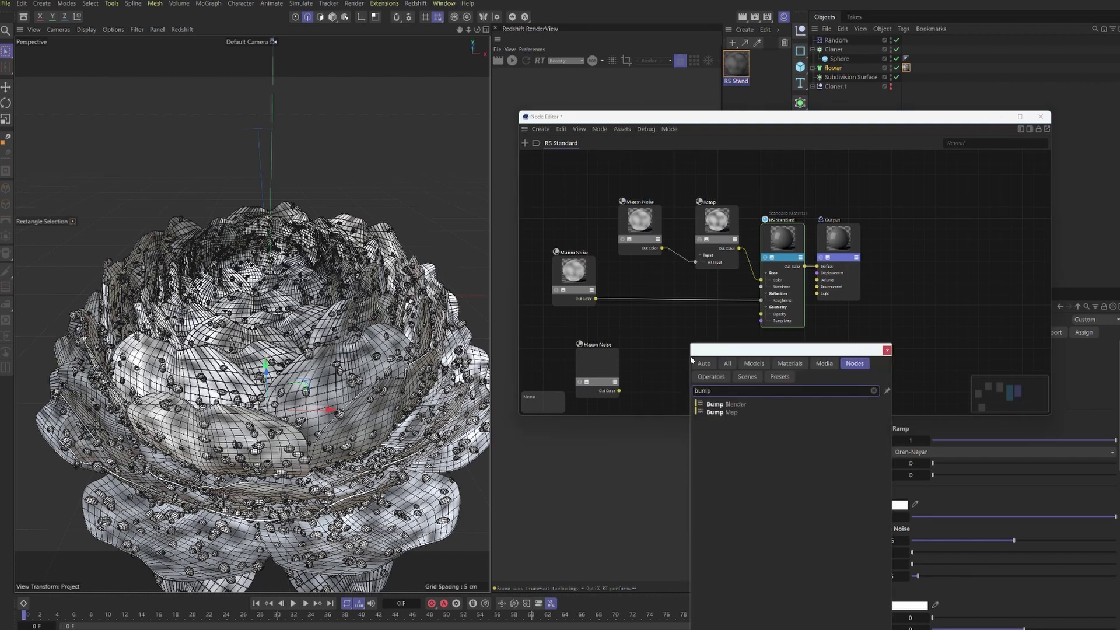
left_click(730, 412)
left_click_drag(619, 391, 766, 324)
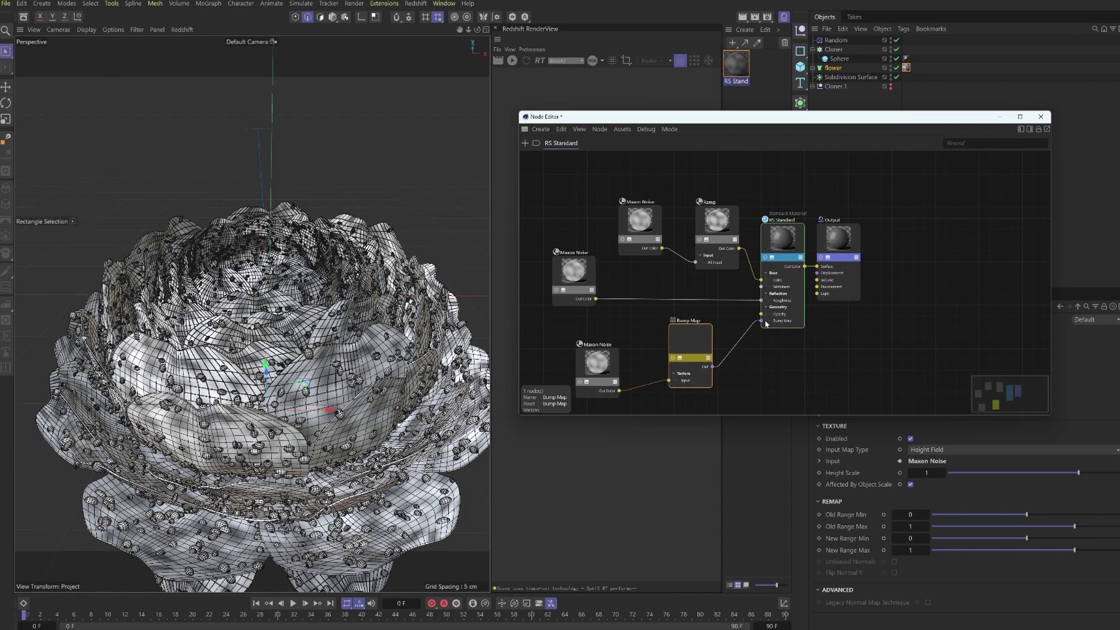
left_click(641, 280)
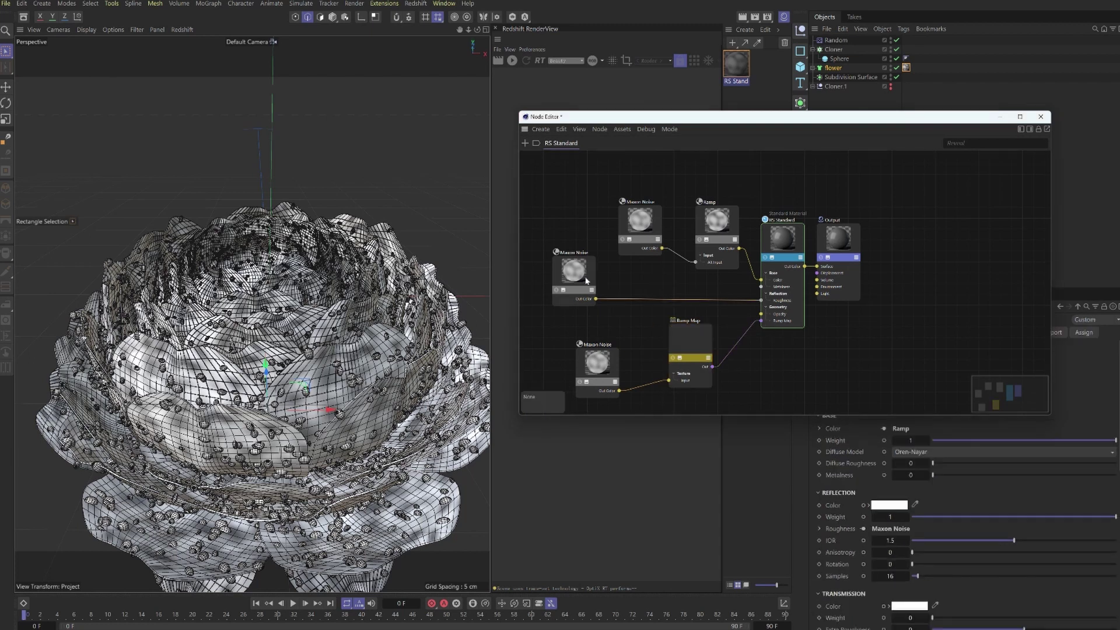
Set the roughness Maxon Noise to Gaseous with overall scale 0.19 and Y scale 3.
left_click(585, 280)
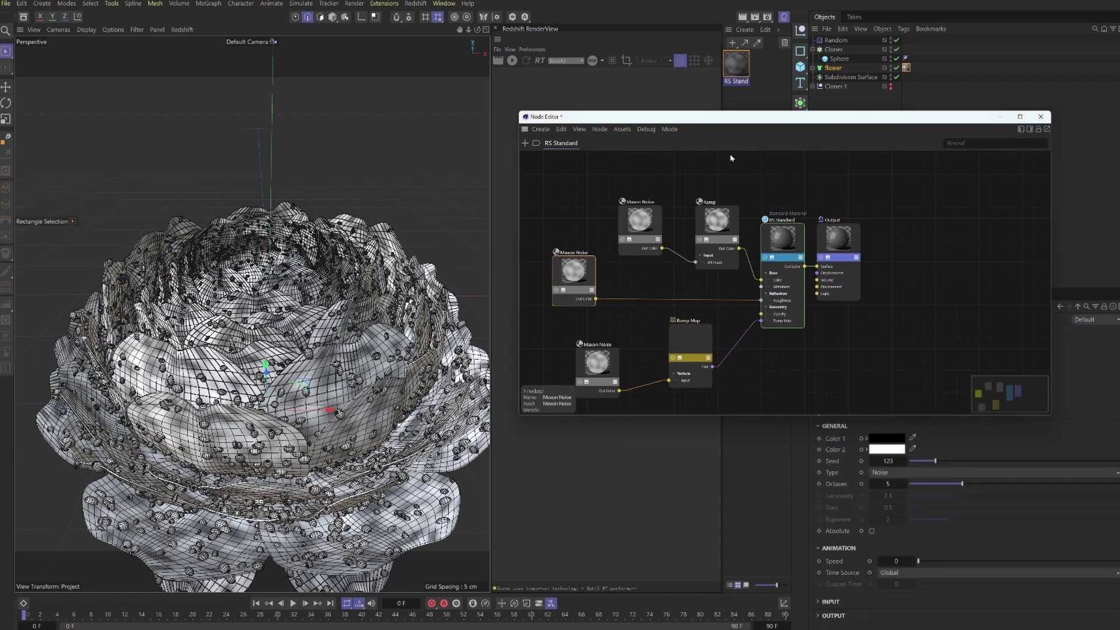
left_click_drag(585, 280, 541, 178)
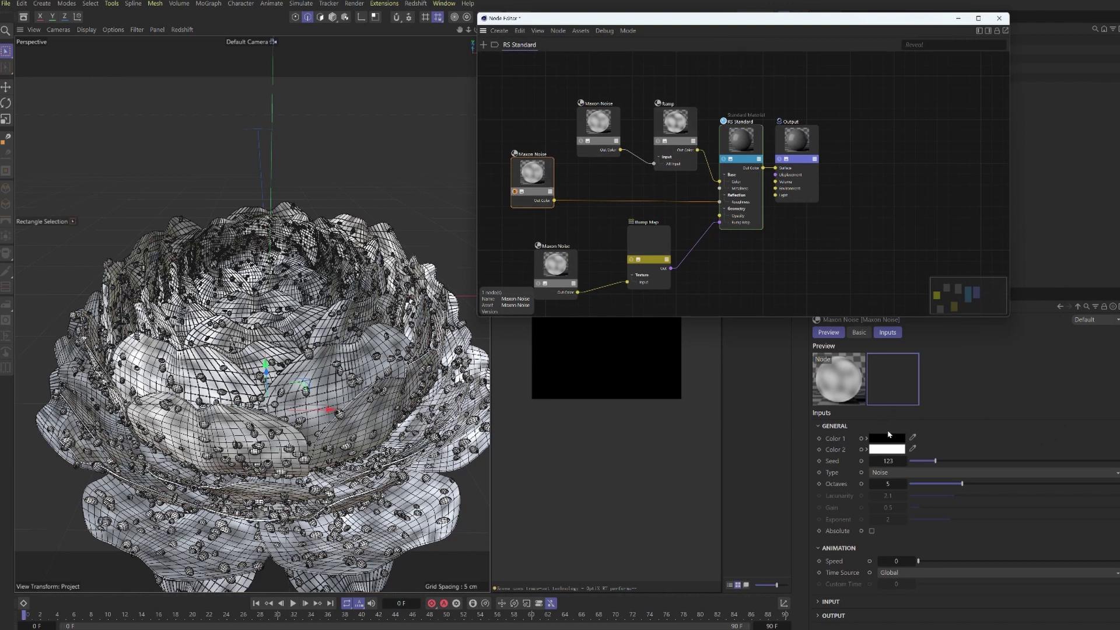
left_click(890, 473)
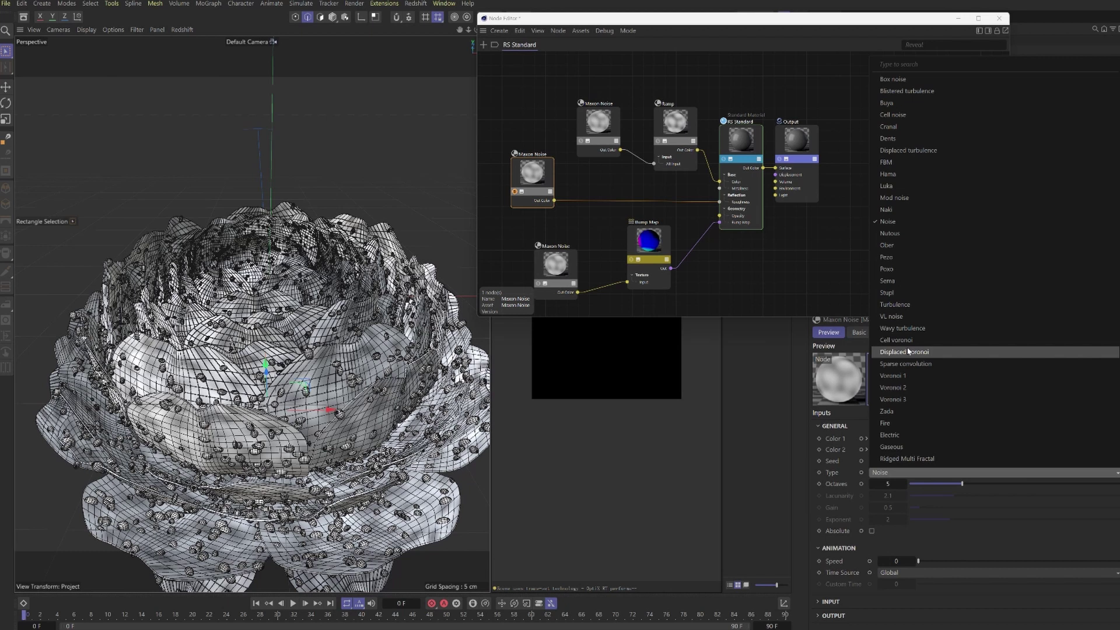
left_click(910, 447)
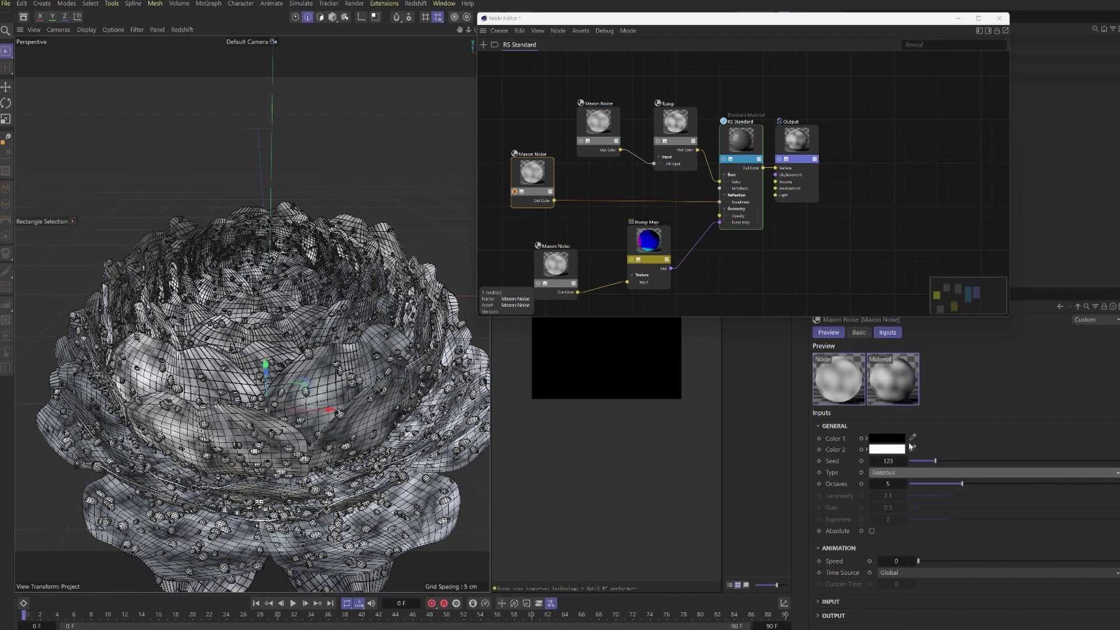
left_click(831, 601)
scroll(934, 525, "down", 1)
left_click_drag(963, 584, 946, 584)
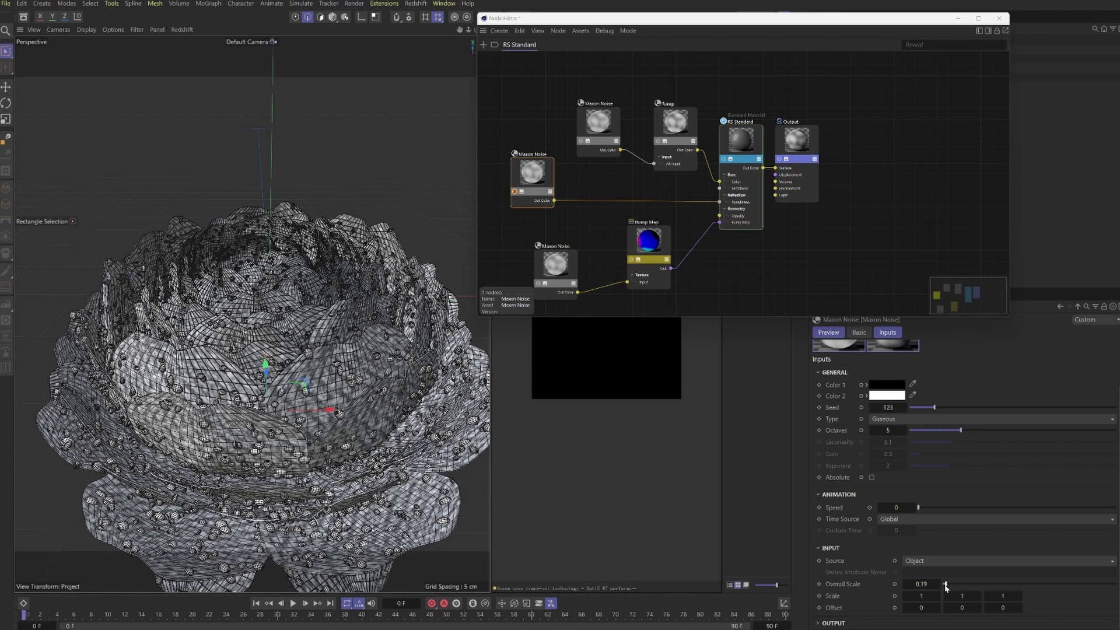
type("3")
key("Return")
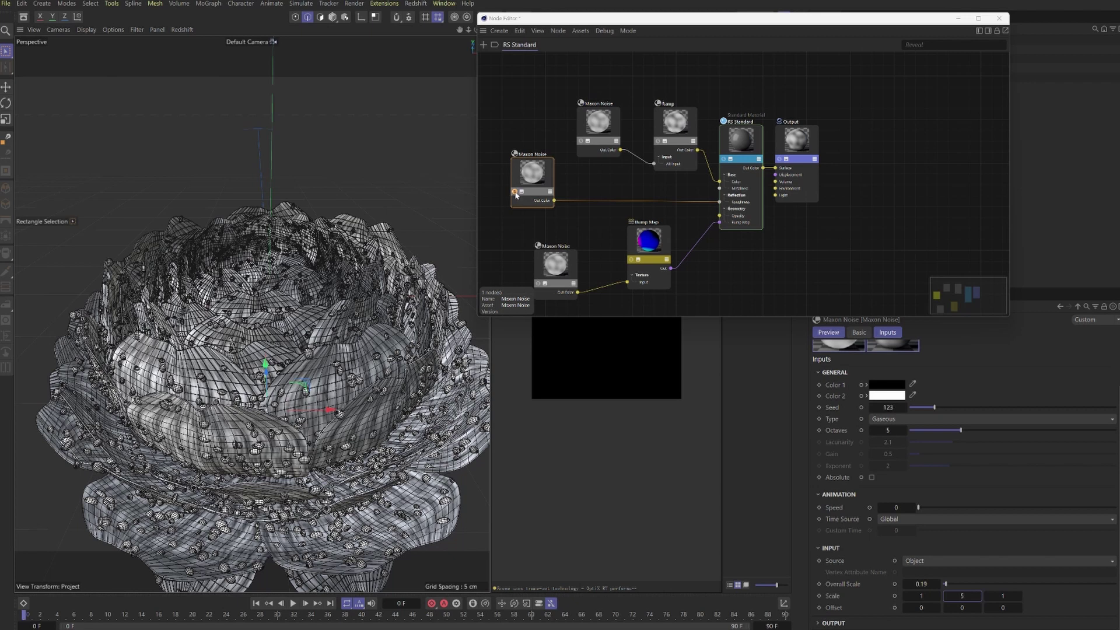
Colour the Ramp's left stop light blue and its right stop deep blue.
left_click(589, 181)
left_click(657, 145)
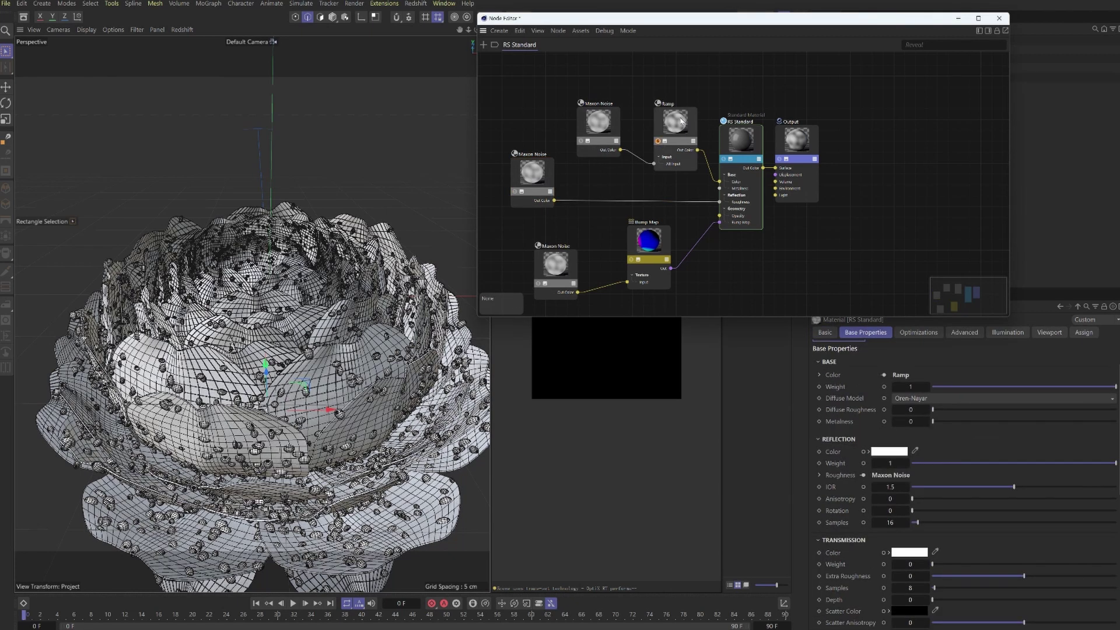
double_click(826, 543)
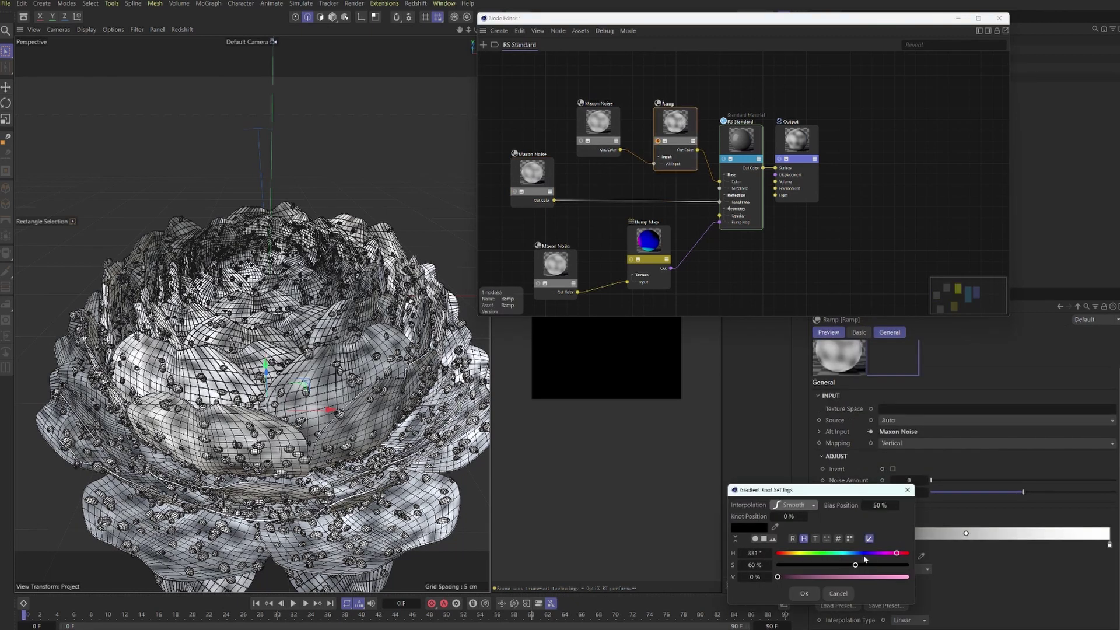
left_click(856, 553)
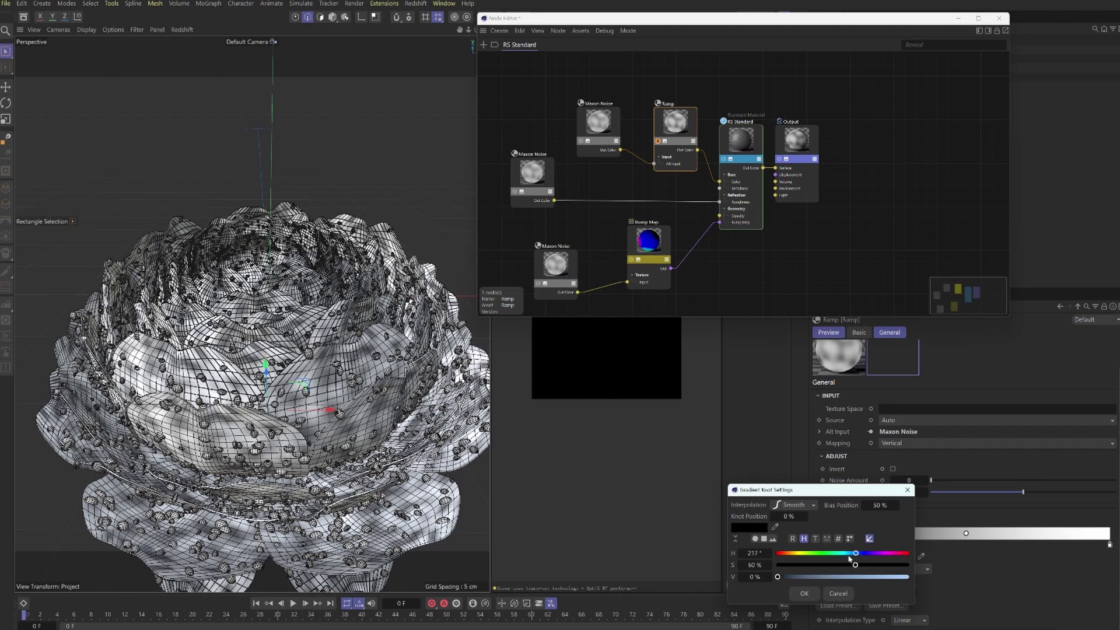
left_click(894, 577)
left_click(804, 593)
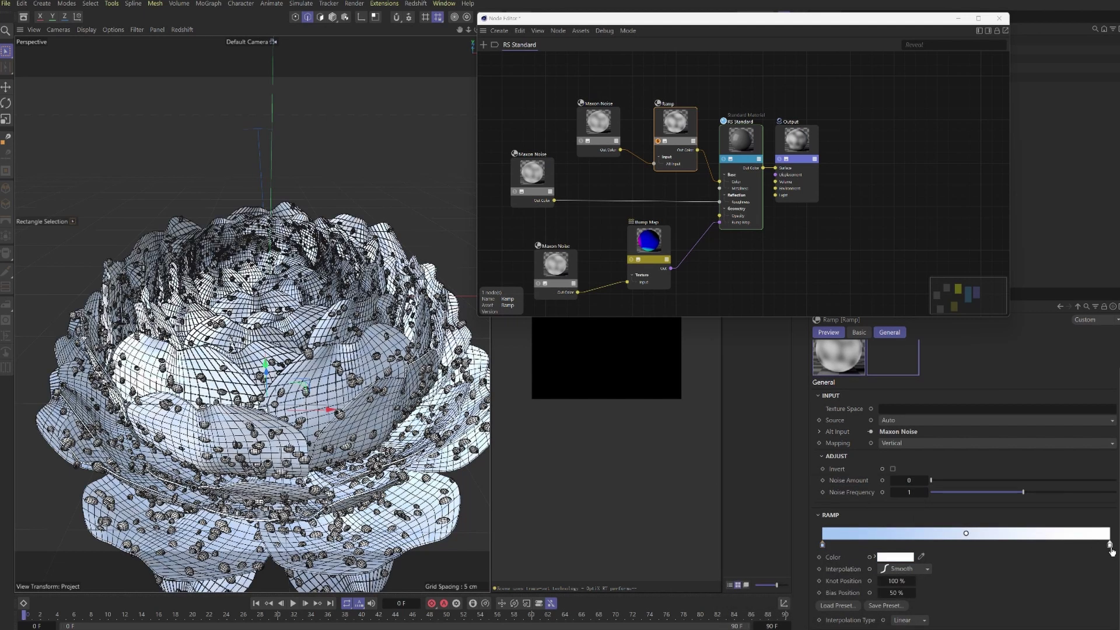
double_click(1109, 543)
left_click(1014, 568)
key("Return")
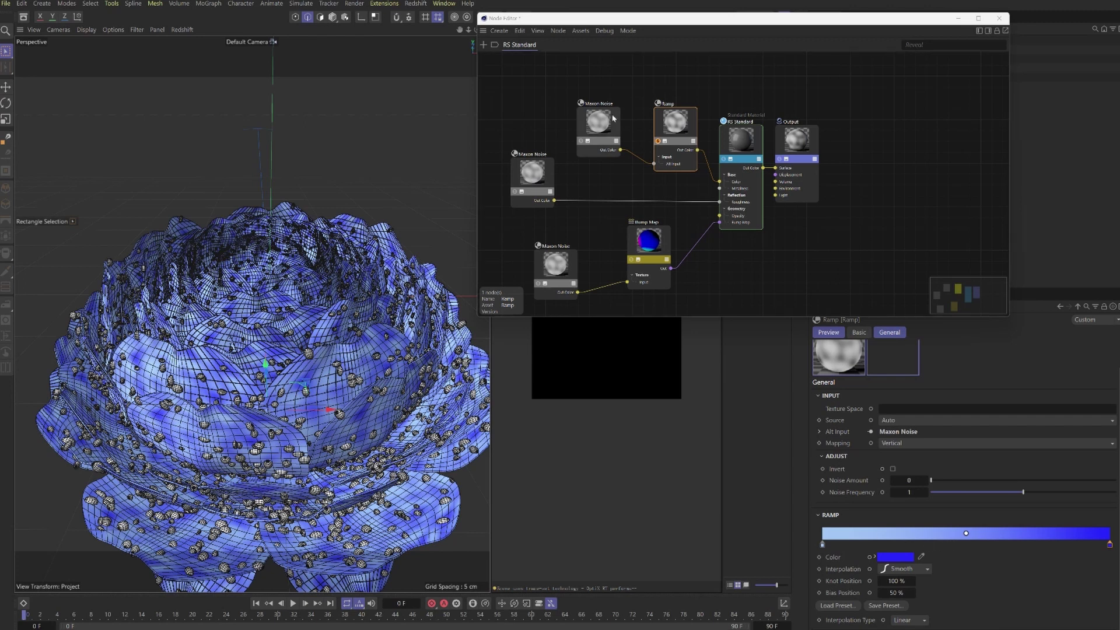
Give the Ramp's driving noise overall scale 0.47 and Y scale 5.
left_click(601, 121)
scroll(880, 586, "down", 1)
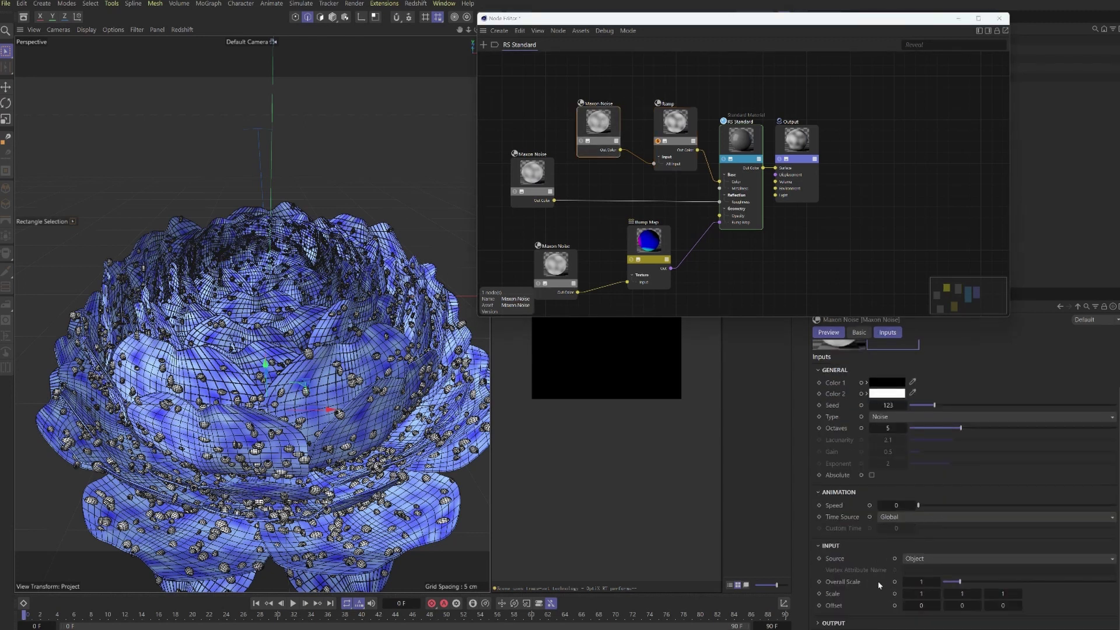
left_click_drag(958, 583, 951, 582)
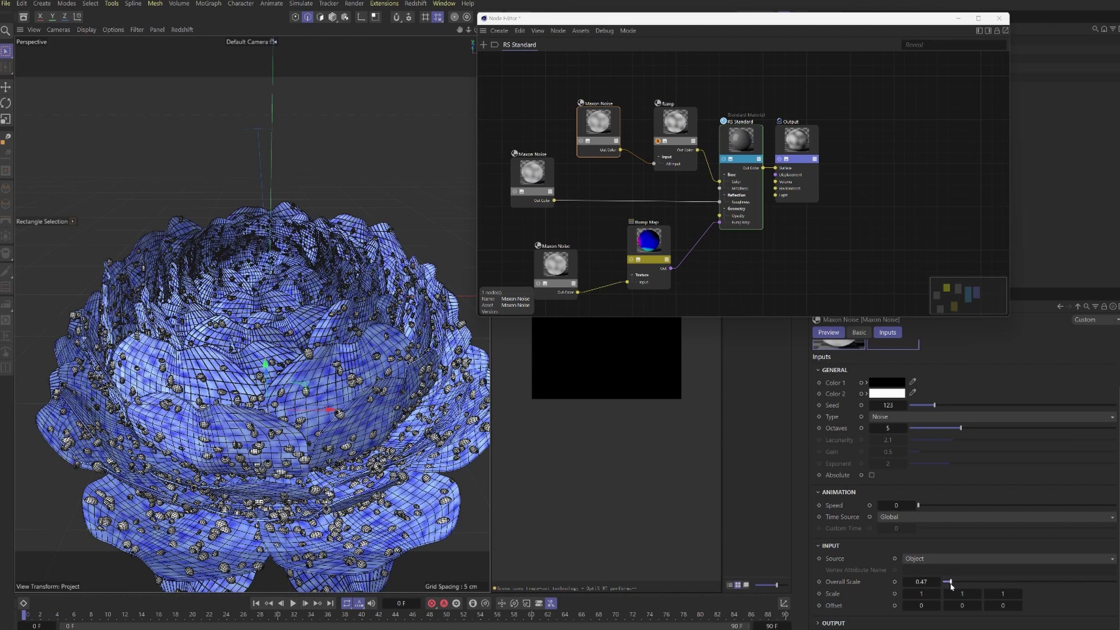
left_click(959, 593)
key("Return")
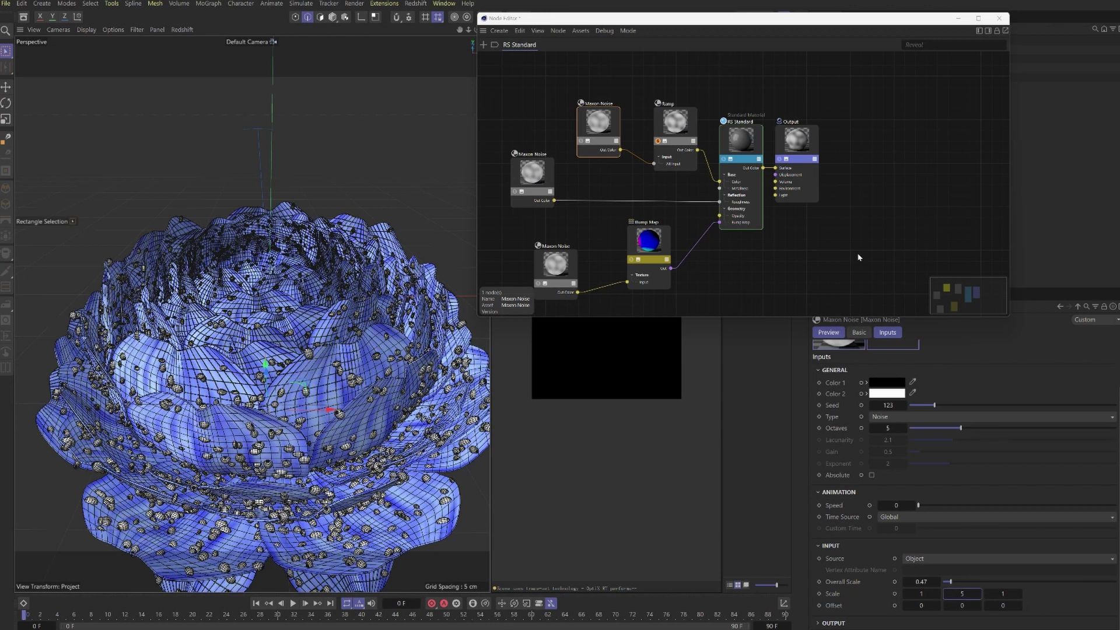
Move the Ramp stops to 35.32% and 97.7%, lowering the right stop's saturation to 92%.
left_click(665, 150)
left_click_drag(822, 545, 923, 546)
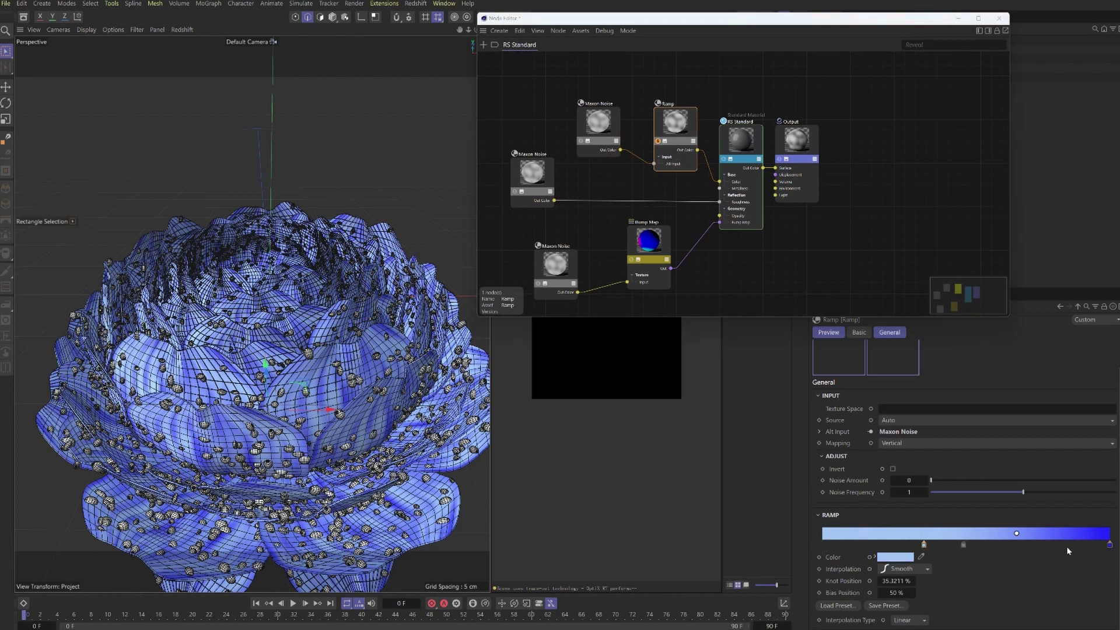
left_click_drag(1109, 545, 983, 508)
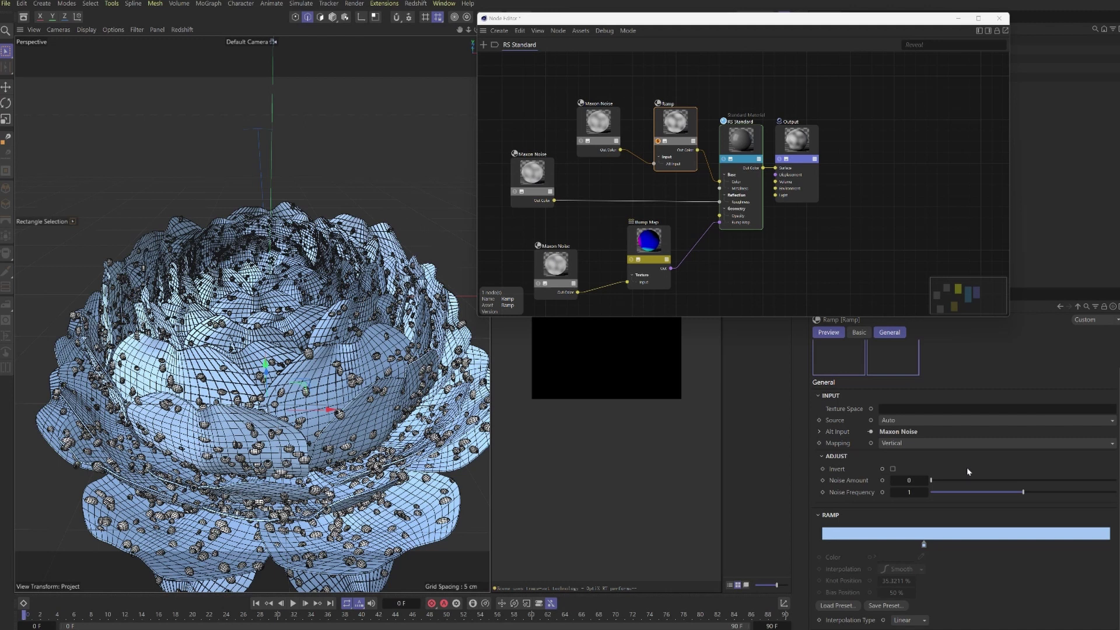
key("ctrl+z")
left_click_drag(981, 546, 1102, 548)
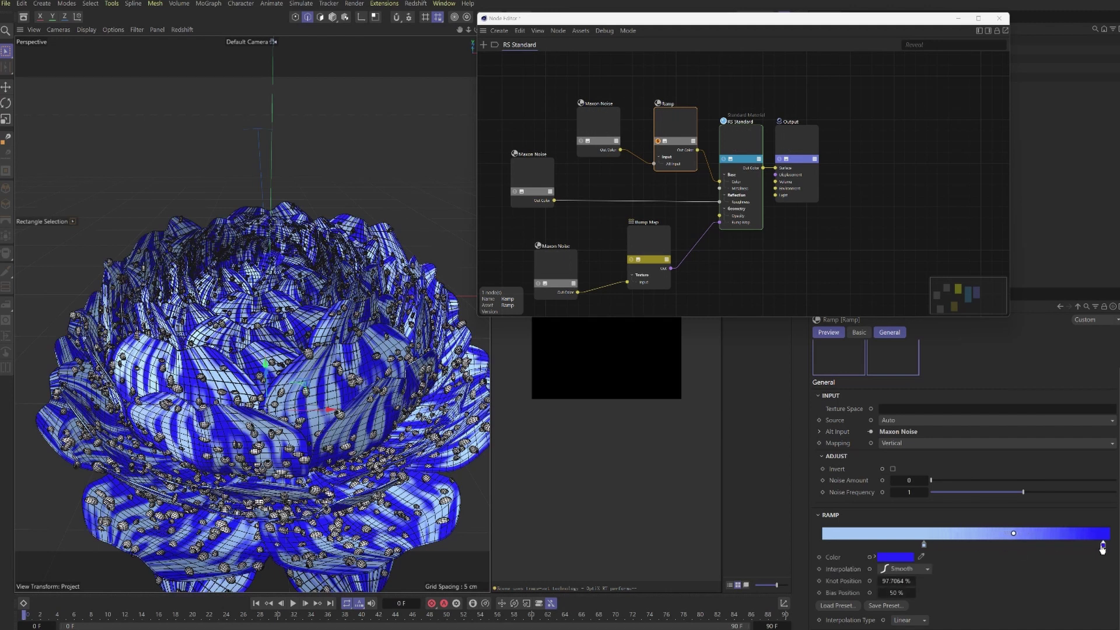
double_click(1103, 547)
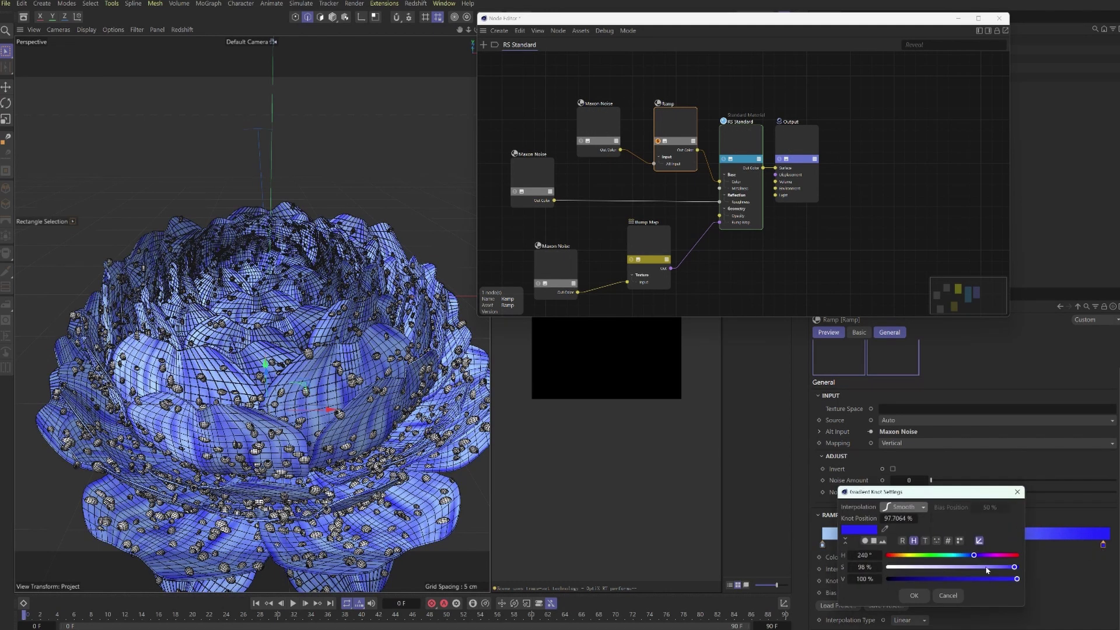
left_click_drag(1008, 570, 999, 574)
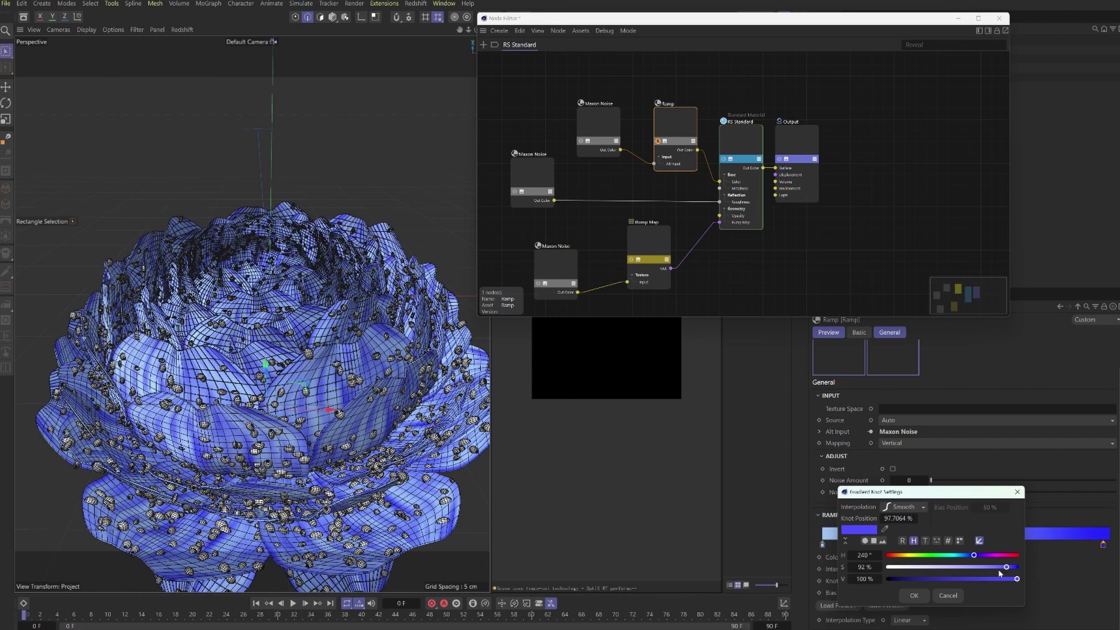
left_click(926, 596)
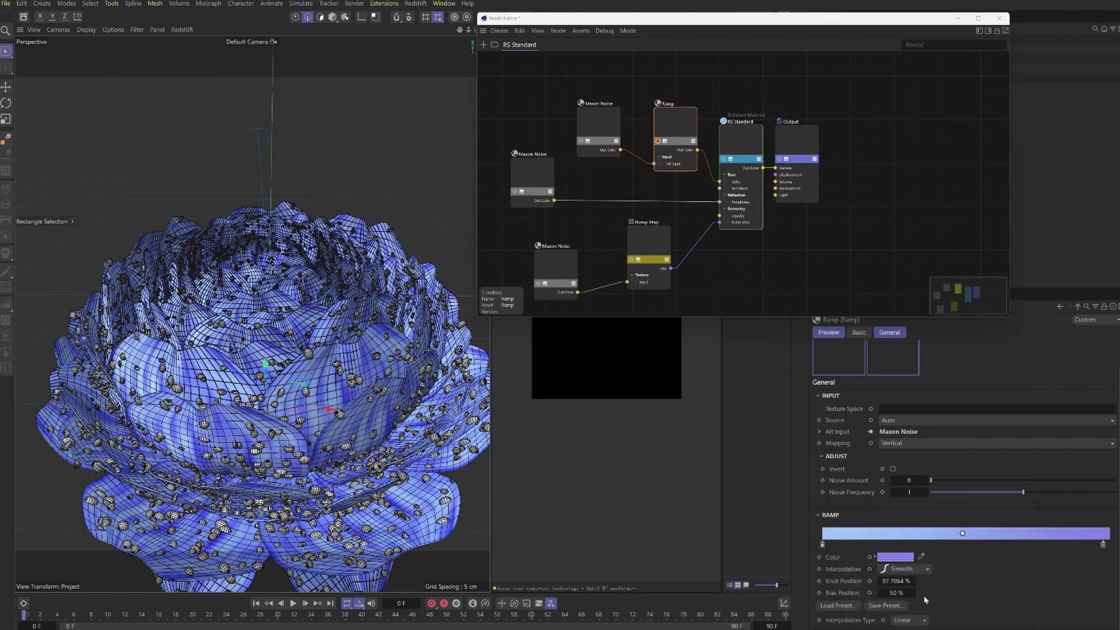
left_click(659, 144)
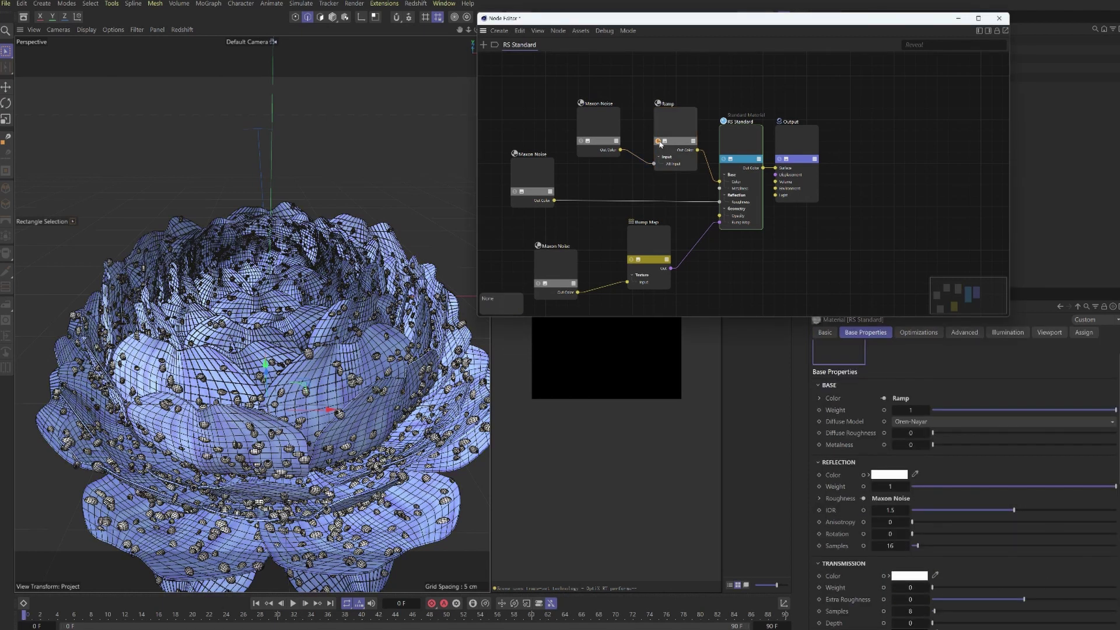
Set subsurface weight to 0.7 and pick a light blue subsurface colour.
left_click(999, 18)
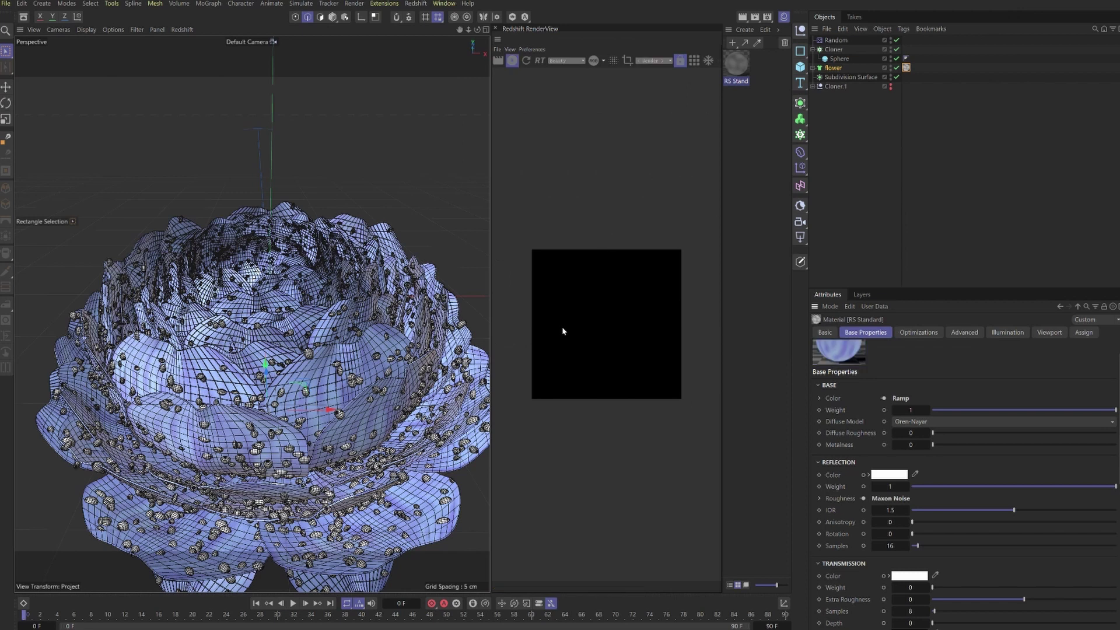
scroll(897, 454, "down", 8)
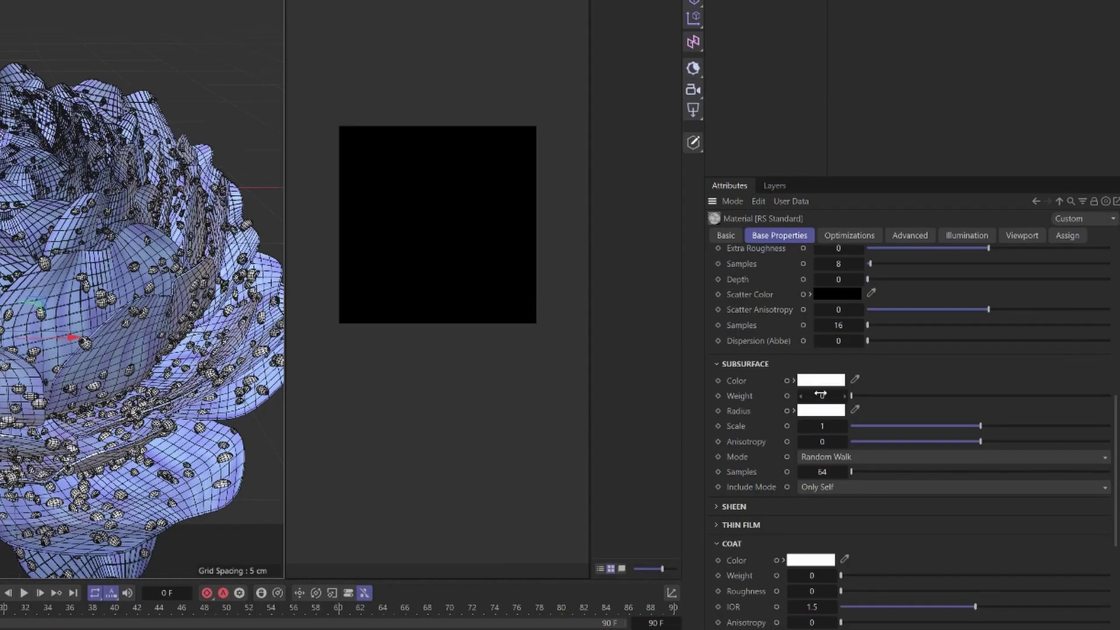
left_click(820, 395)
type("0.7")
key("Return")
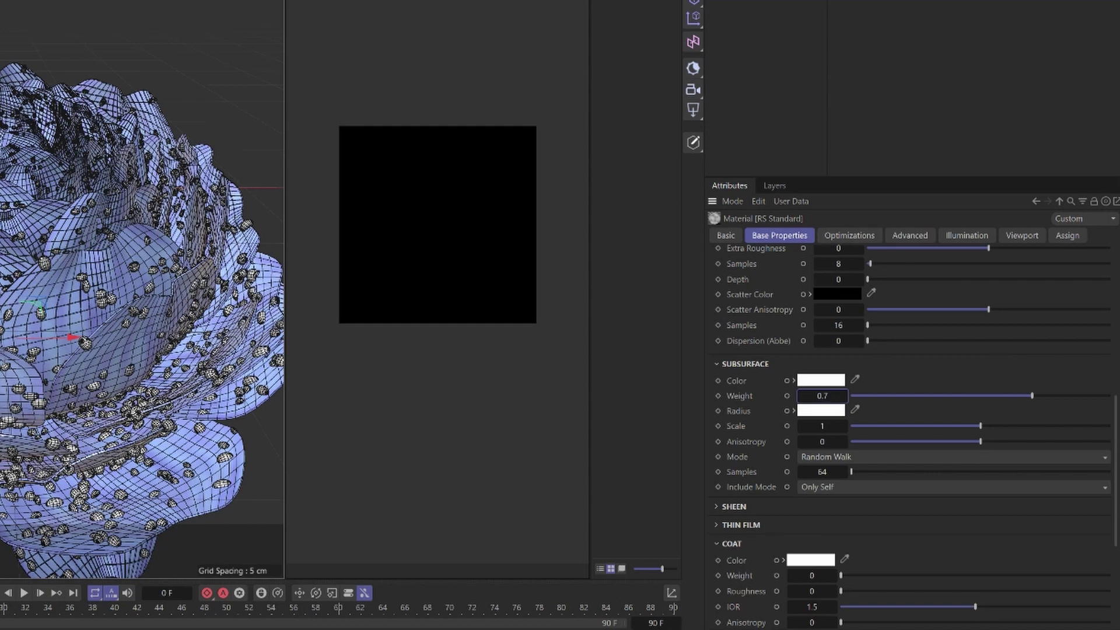
left_click(820, 381)
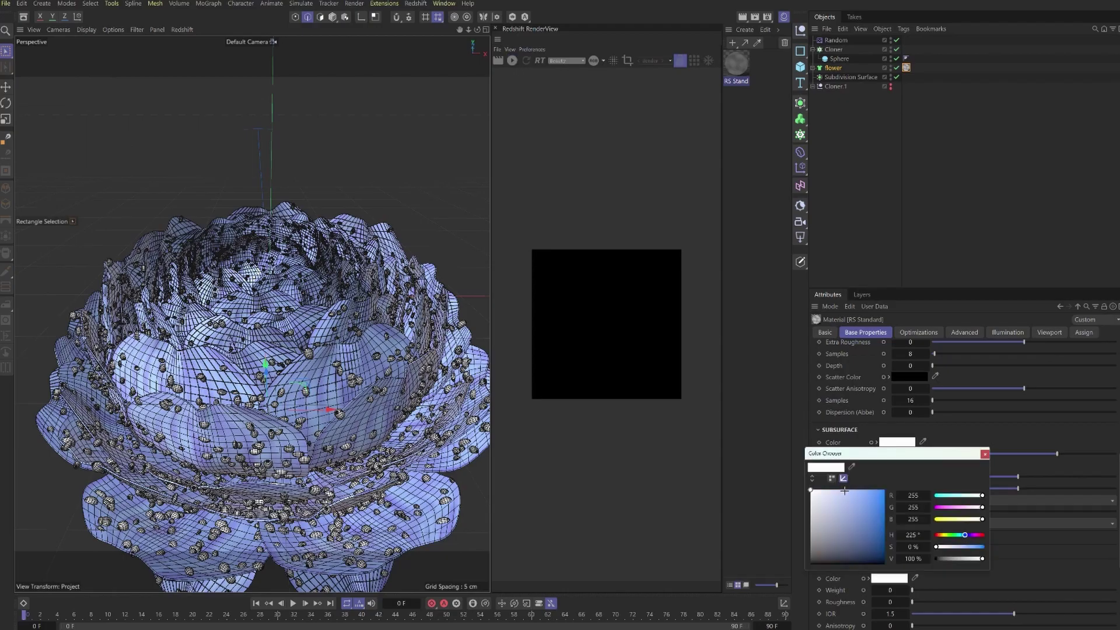
left_click(844, 491)
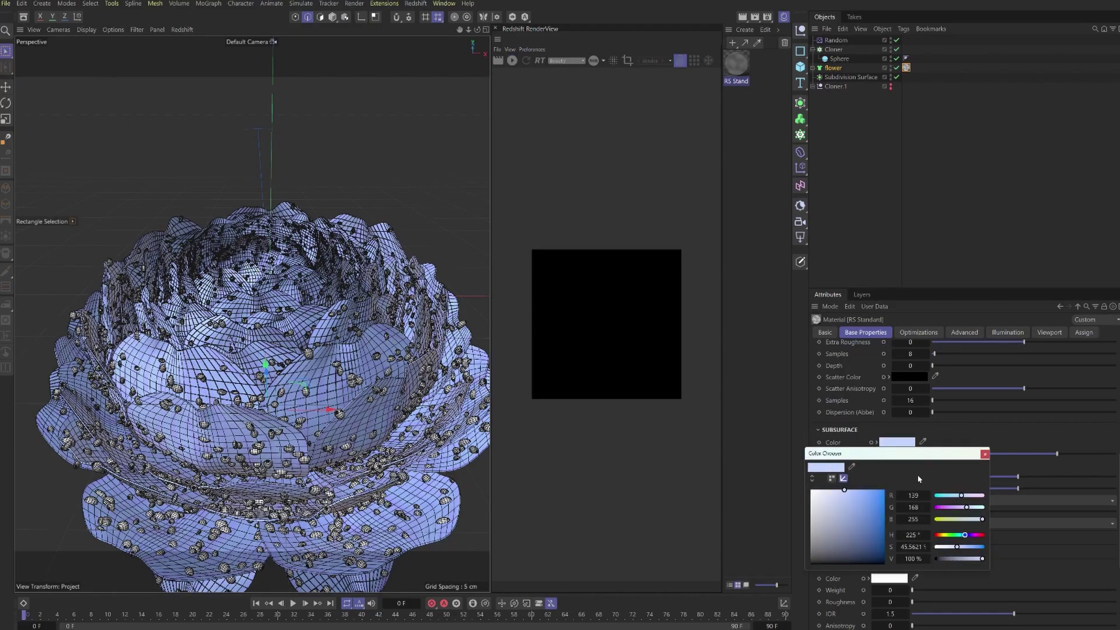
left_click(985, 454)
Copy the light blue subsurface colour and paste it onto the subsurface Radius.
right_click(897, 443)
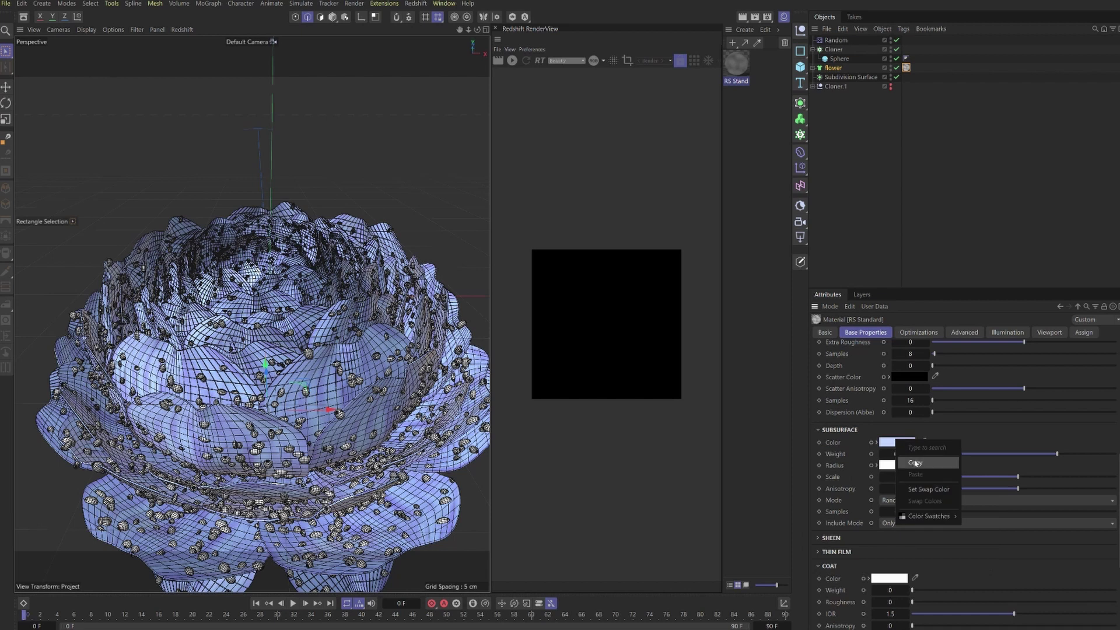
left_click(919, 463)
right_click(892, 465)
left_click(909, 501)
left_click(896, 466)
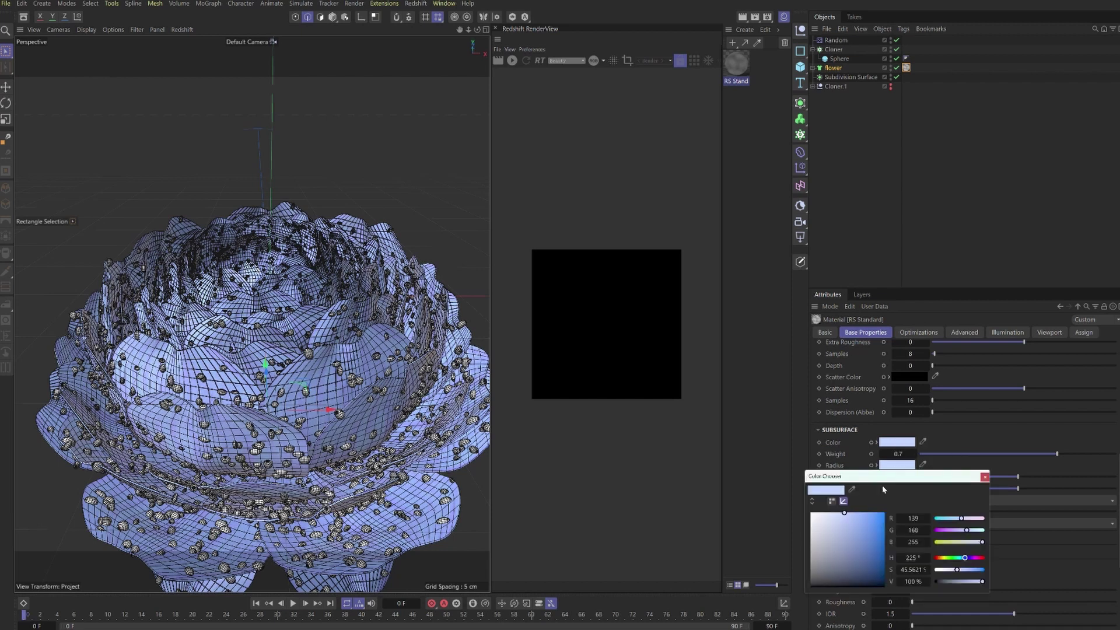
left_click(985, 476)
Add a Plane object to the scene as the floor.
left_click(800, 66)
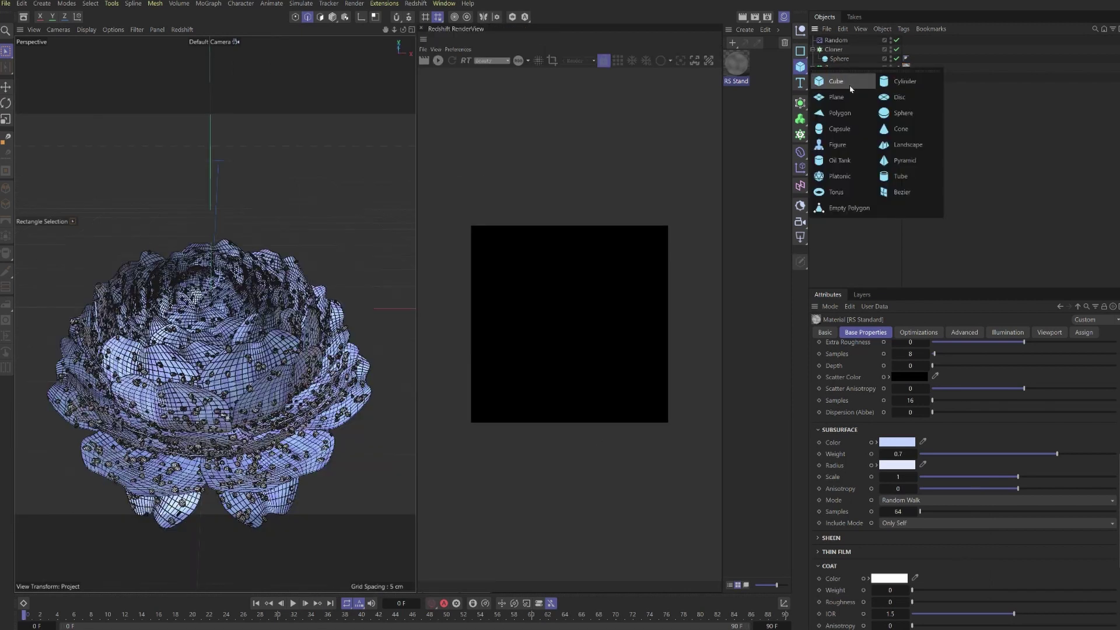
left_click(828, 99)
left_click_drag(205, 304, 45, 390, "alt")
key("r")
key("e")
Create an RS Camera, look through it, and set its focal length to 150 mm.
key("shift+c")
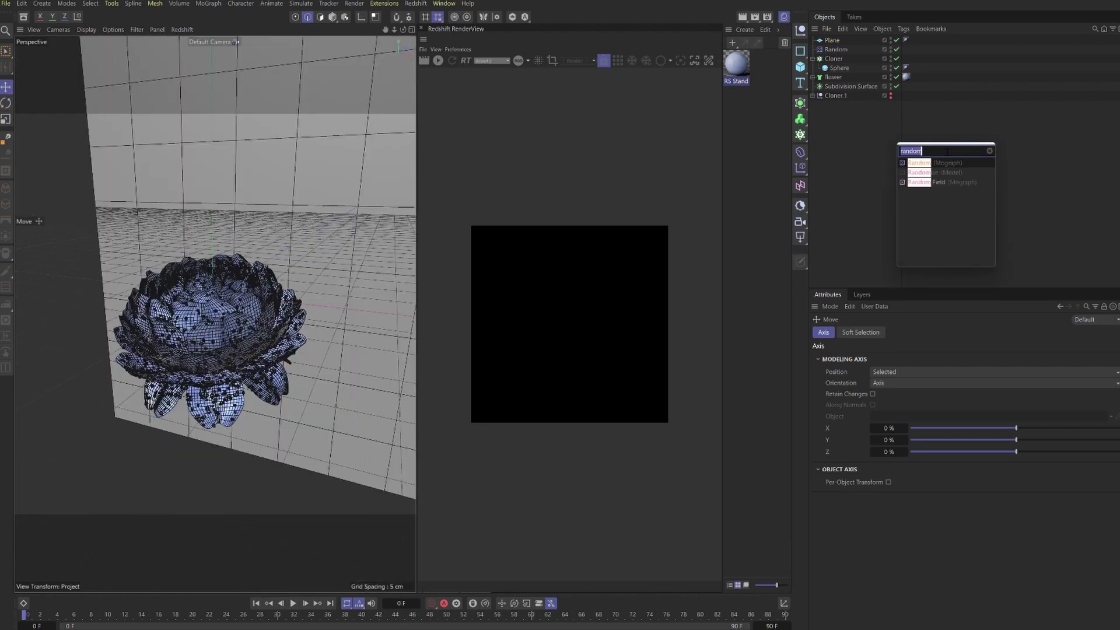
type("rs camera")
key("Return")
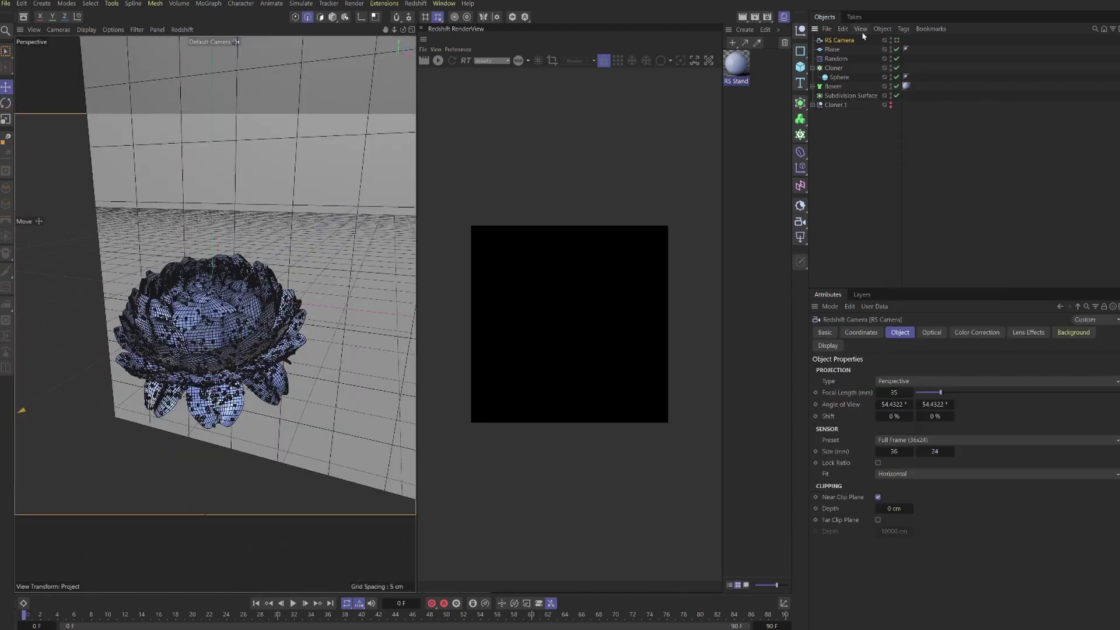
left_click(897, 41)
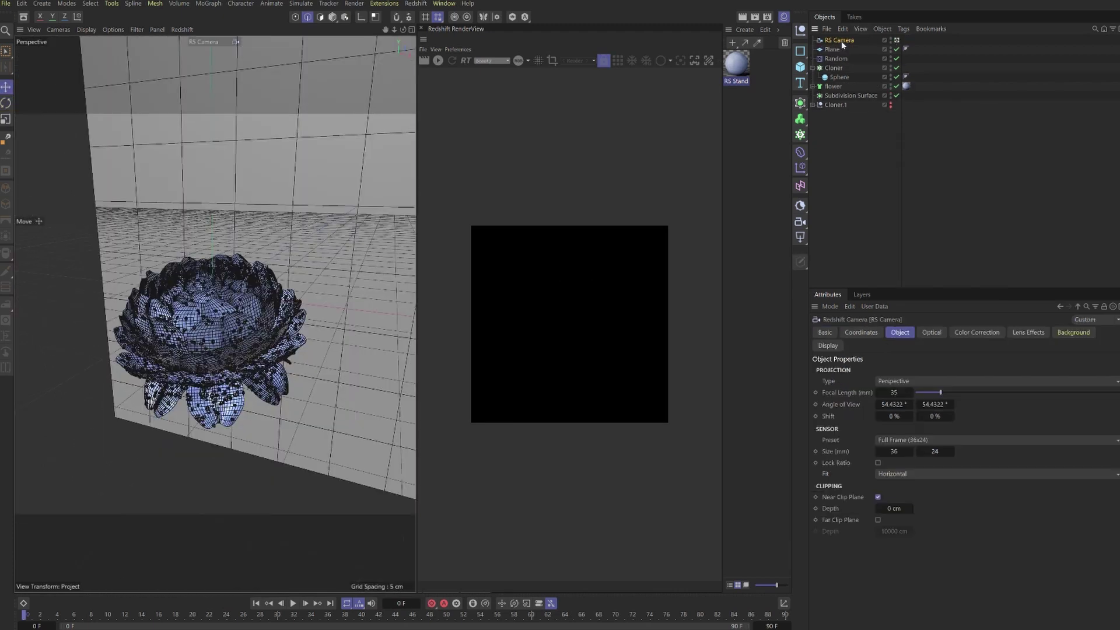
double_click(892, 393)
type("150")
key("Return")
Orbit the camera view and rotate the flower to a better angle.
scroll(362, 285, "down", 10)
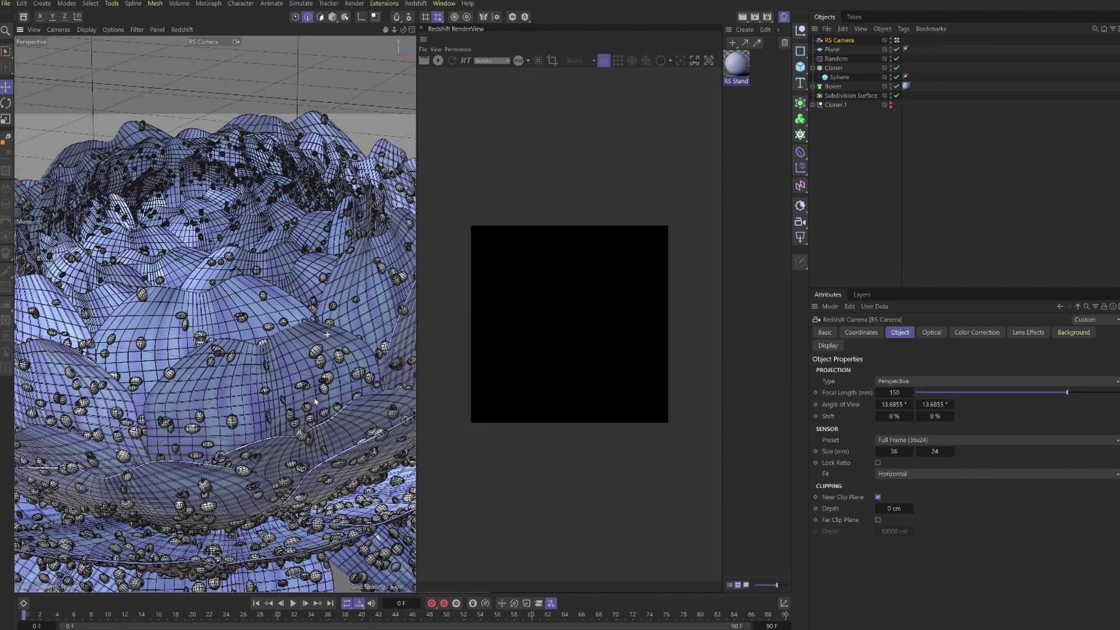
left_click_drag(241, 339, 302, 333, "alt")
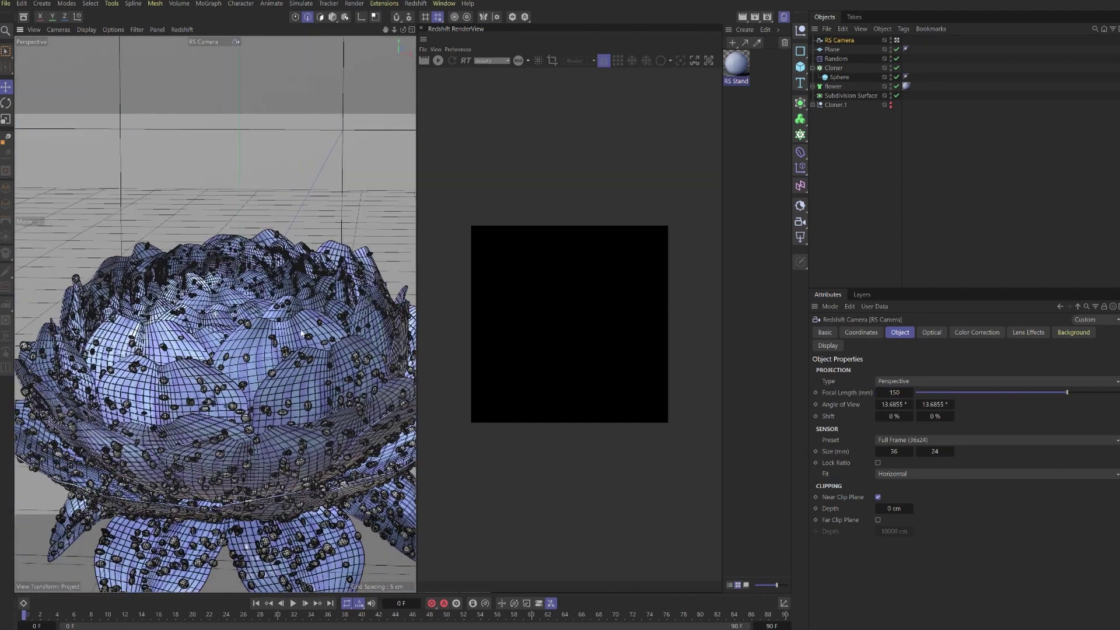
left_click(833, 87)
key("r")
left_click_drag(259, 436, 434, 111)
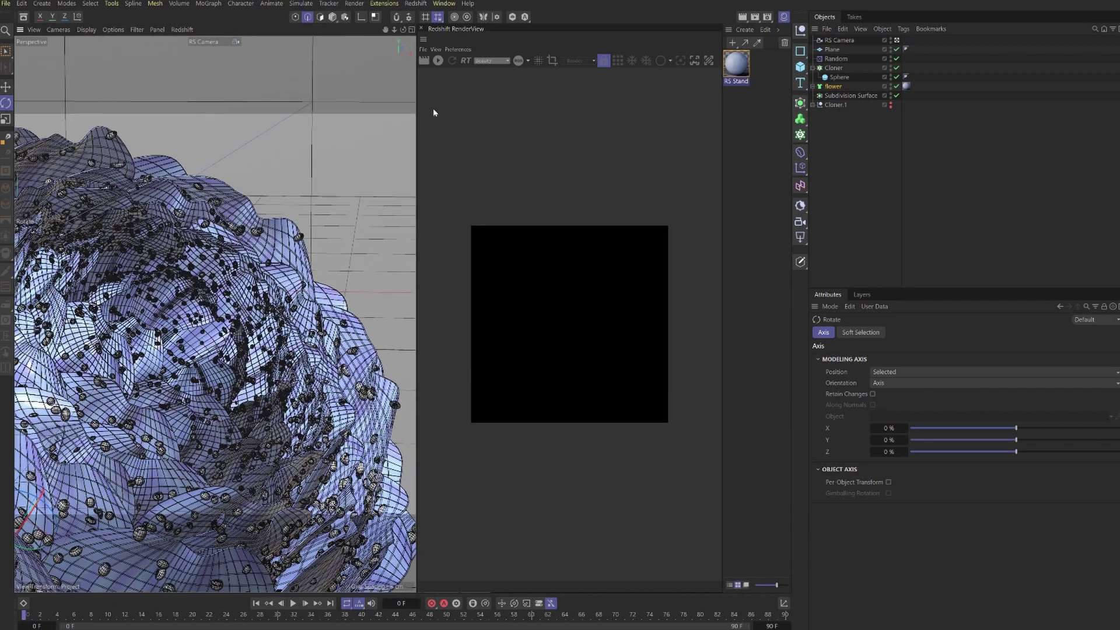
Add an RS Area Light and rotate, scale and position it toward the flower.
key("shift+c")
type("area light")
left_click(907, 170)
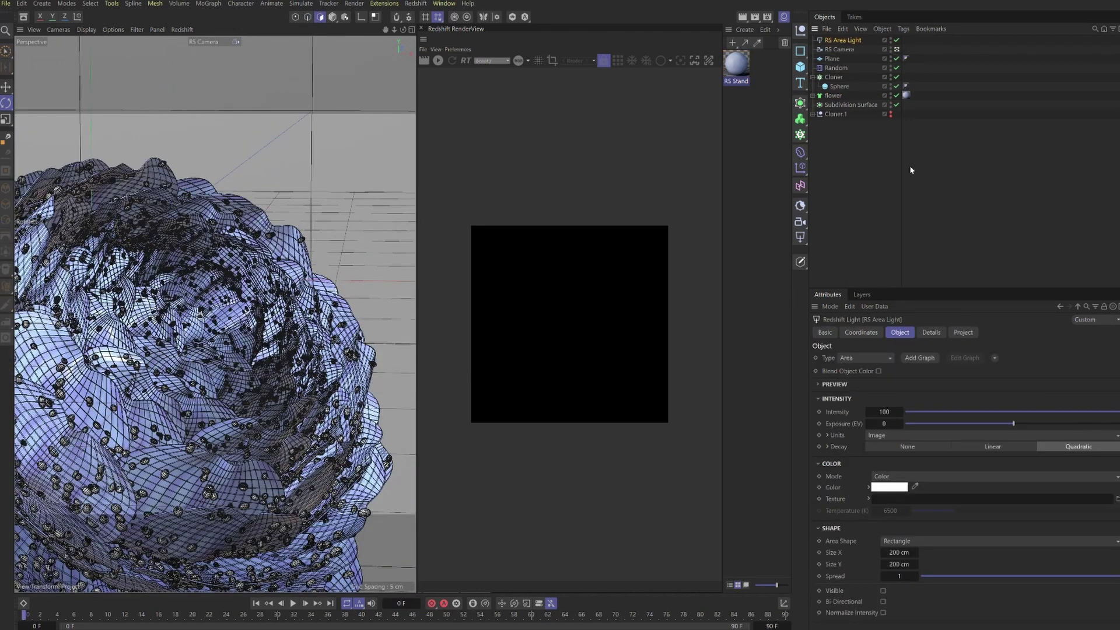
left_click(412, 29)
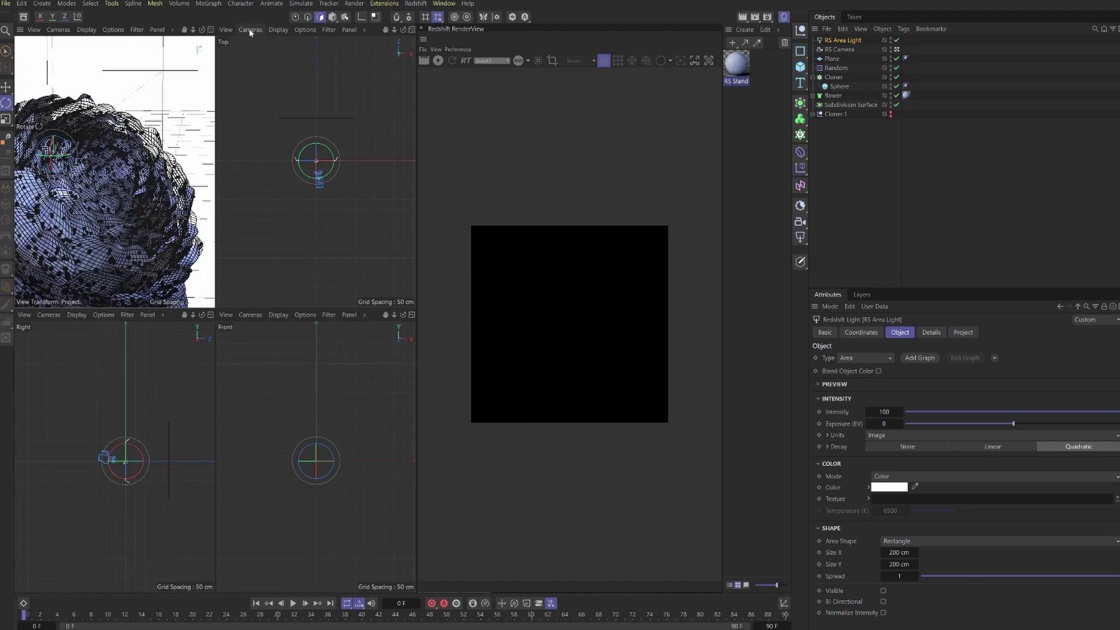
key("r")
left_click_drag(325, 177, 245, 198, "alt")
scroll(331, 190, "up", 2)
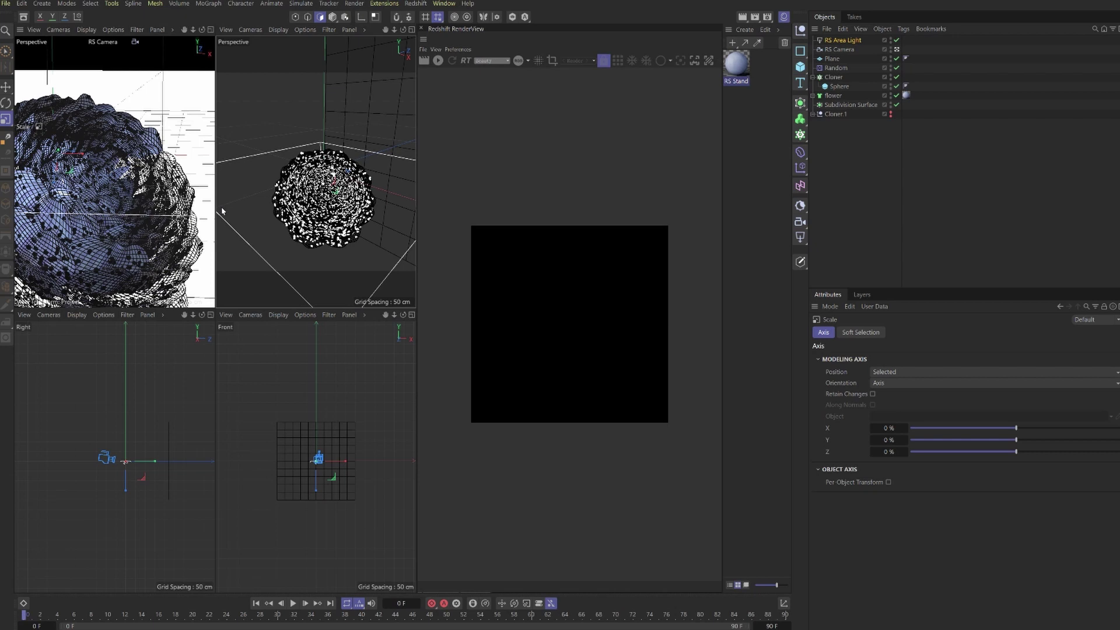
key("t")
key("e")
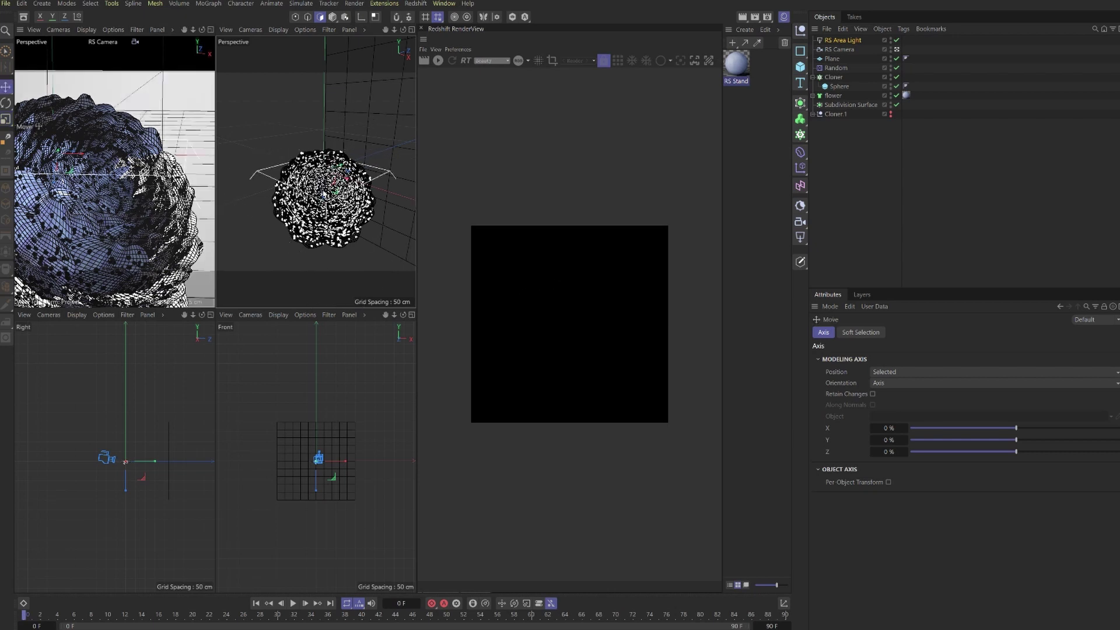
key("F1")
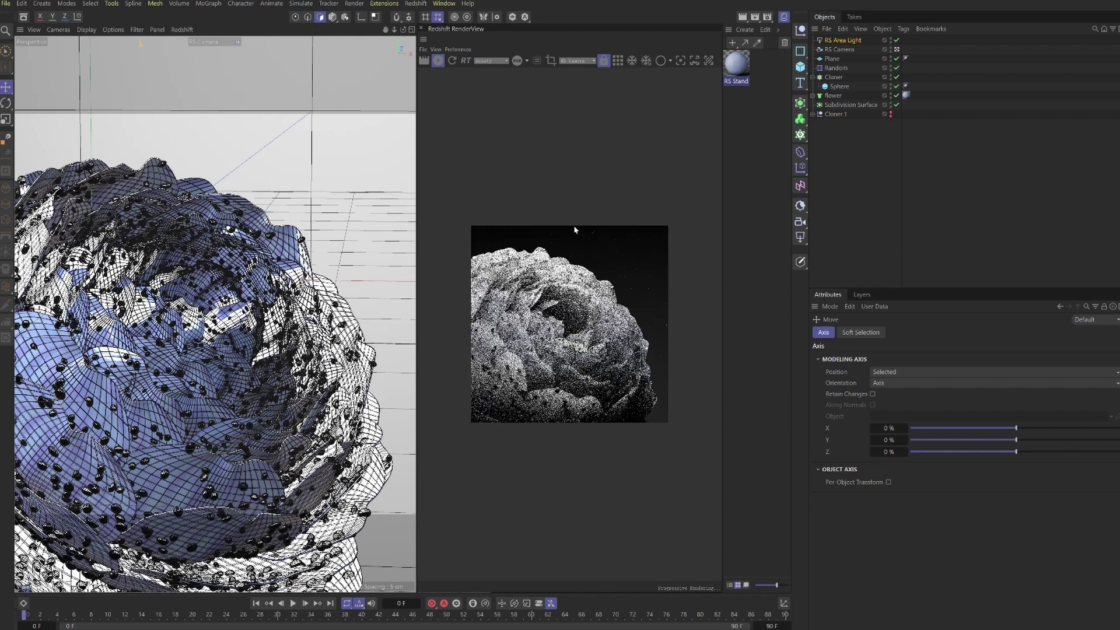
scroll(551, 291, "up", 1)
scroll(551, 300, "up", 1)
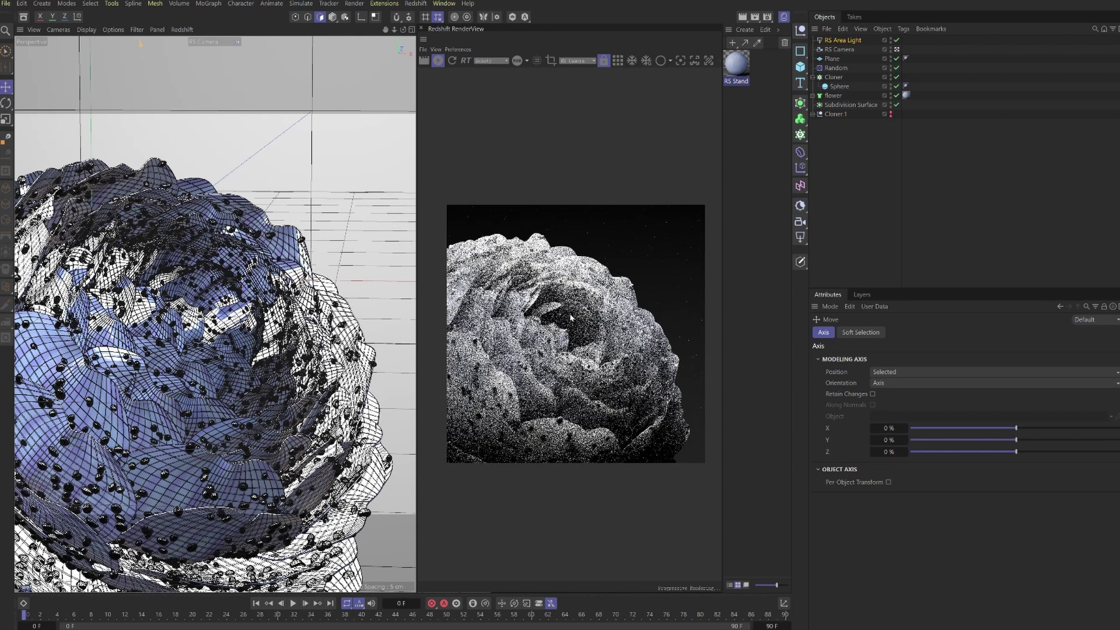
Lower the area light's intensity to 20, then fine-tune it to about 30.
left_click(843, 40)
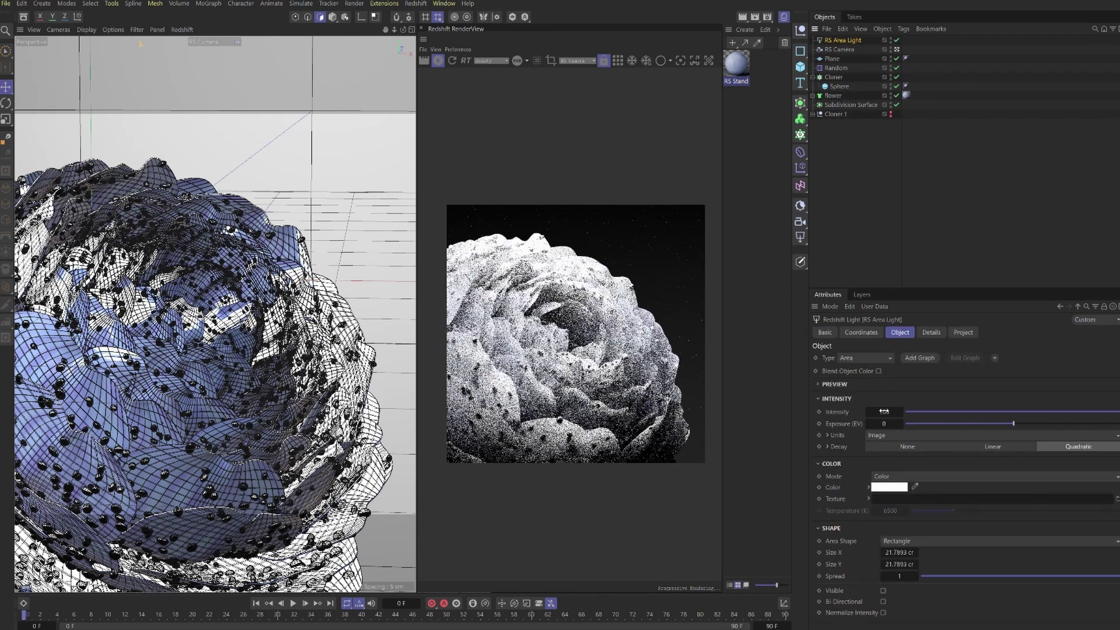
left_click(885, 411)
type("20")
key("Return")
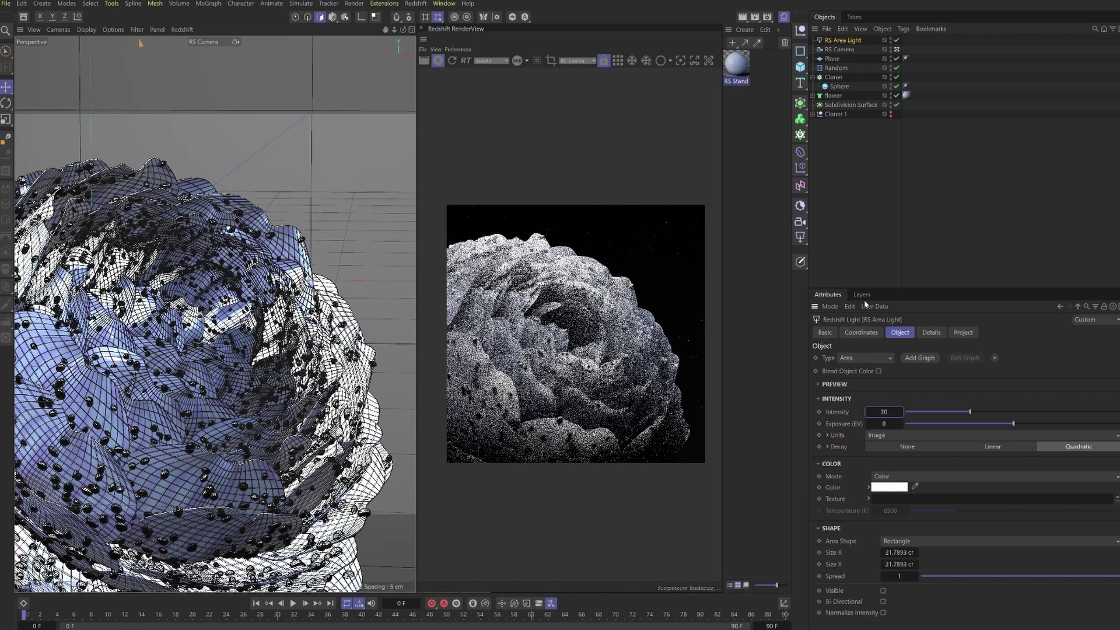
left_click_drag(893, 413, 885, 417)
Create a new RS Standard material with a light blue base colour and drag it onto the Plane.
left_click(848, 277)
left_click(744, 29)
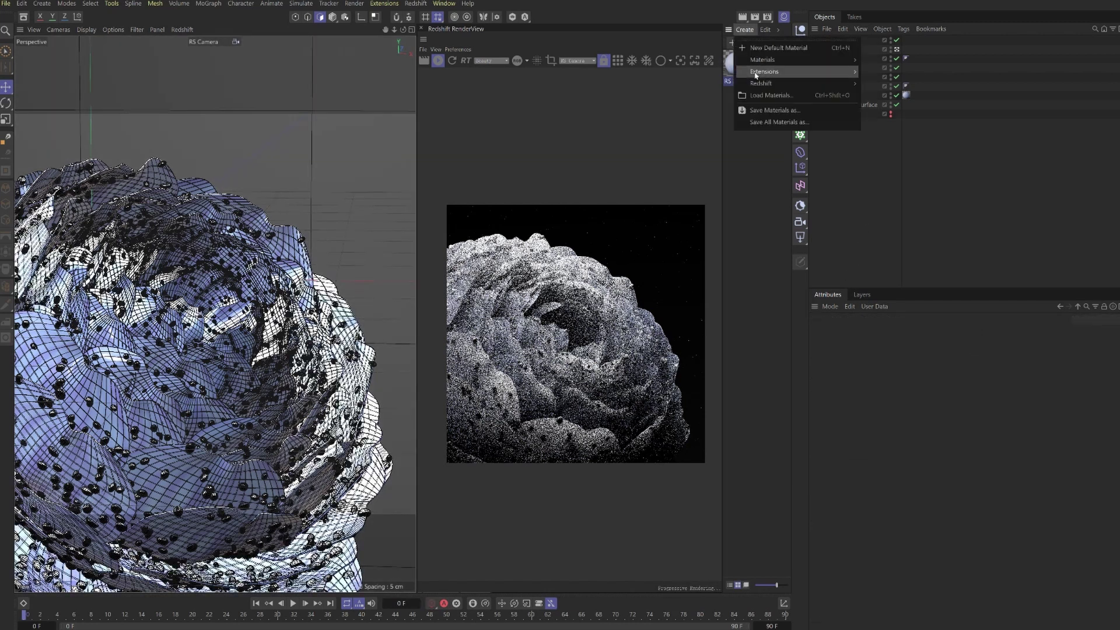
mouse_move(807, 84)
mouse_move(875, 85)
left_click(918, 88)
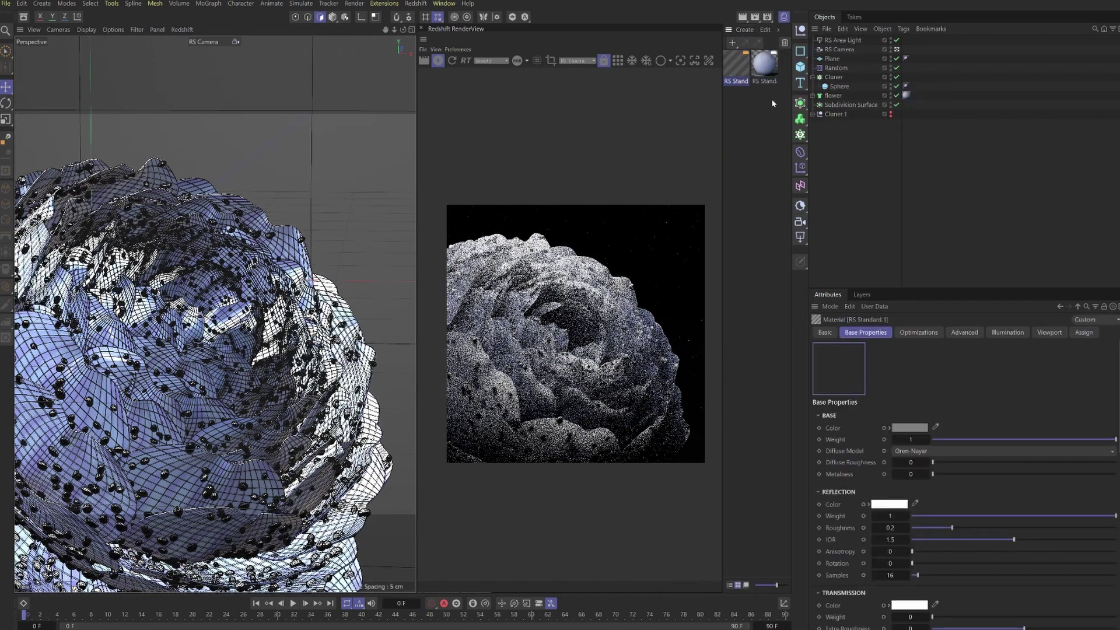
left_click(910, 408)
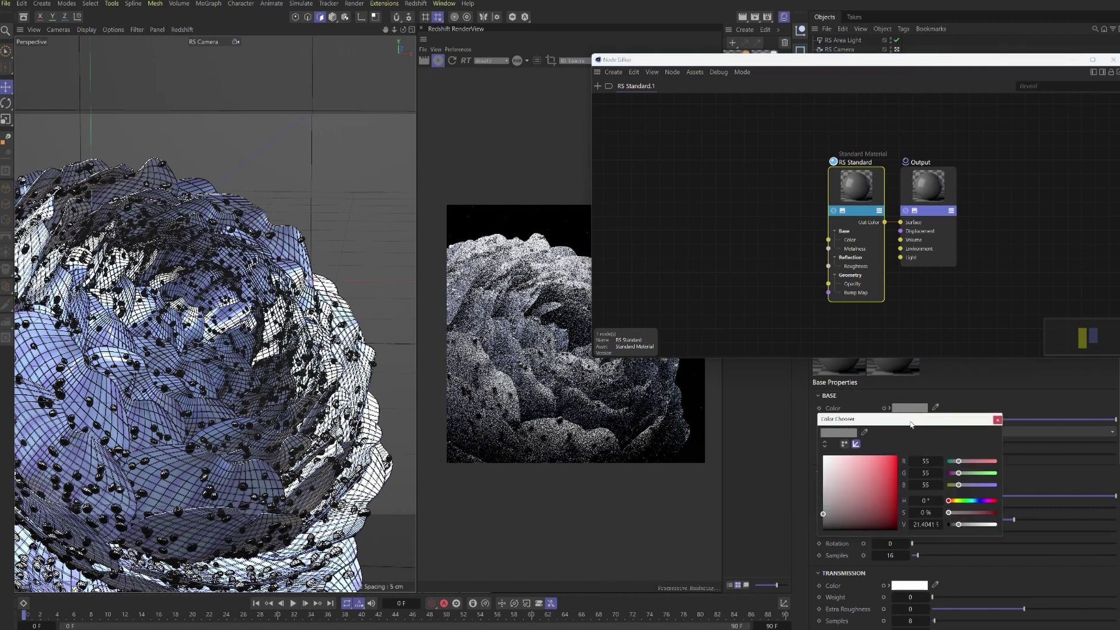
left_click(978, 501)
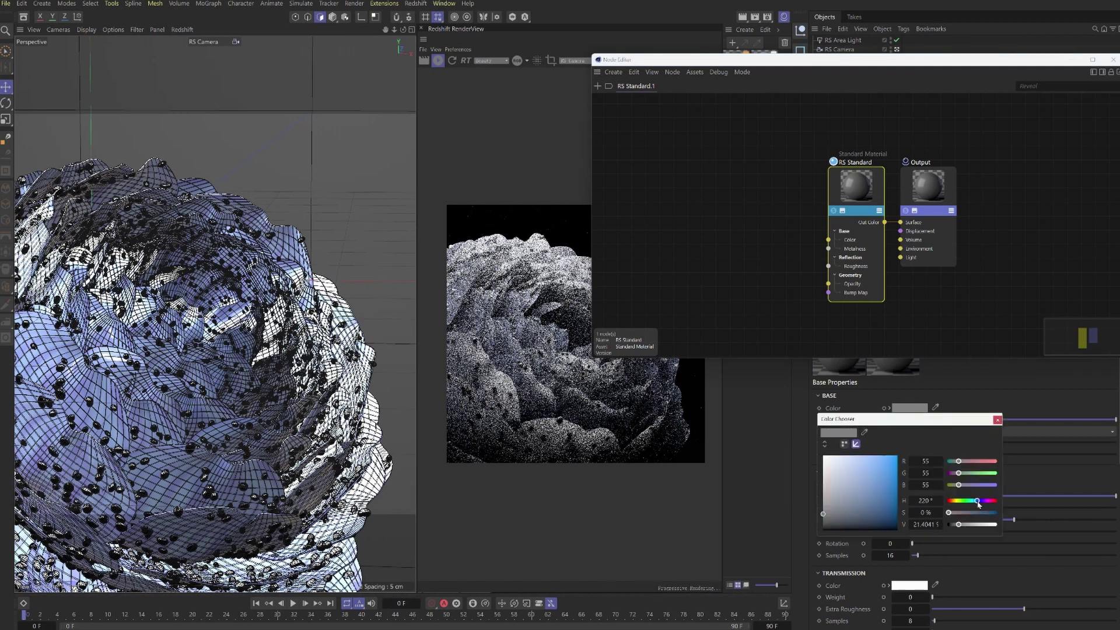
left_click(879, 472)
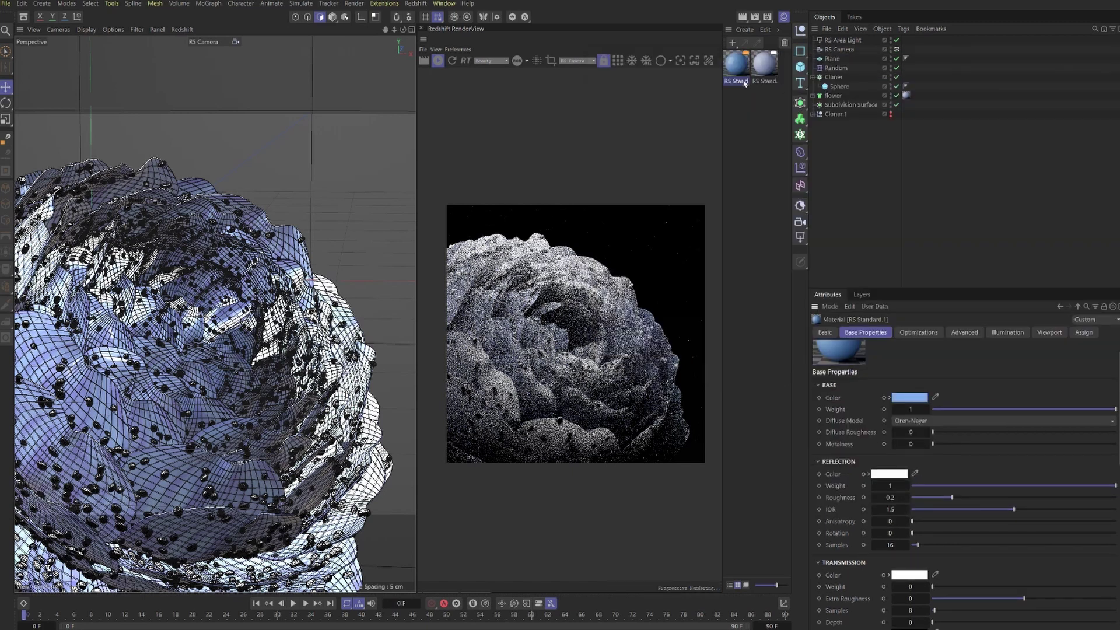
left_click_drag(734, 69, 834, 59)
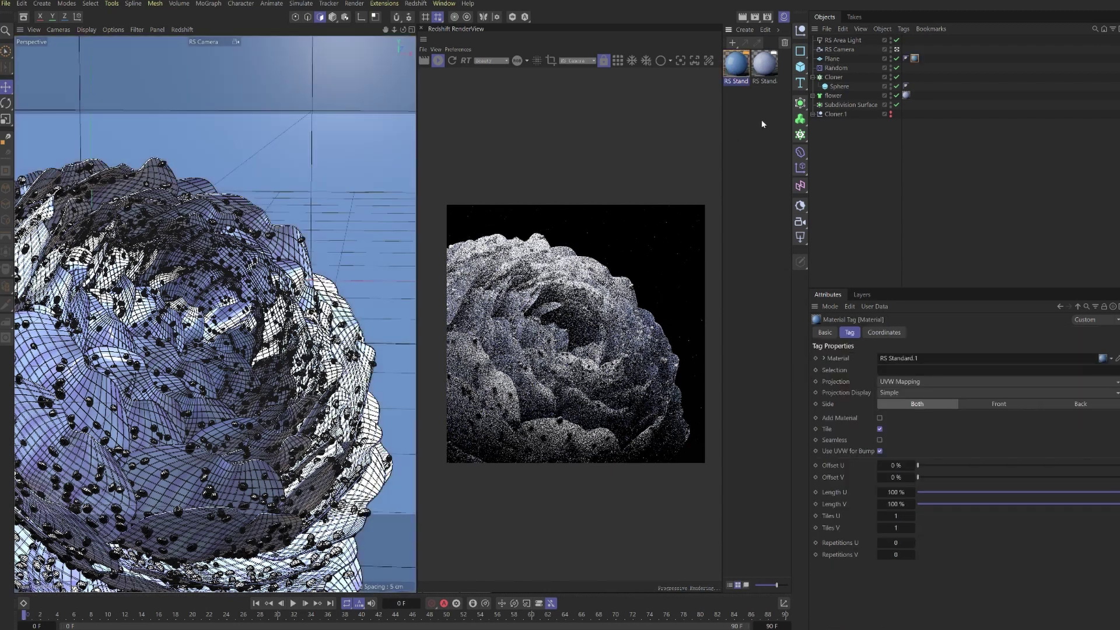
left_click(729, 161)
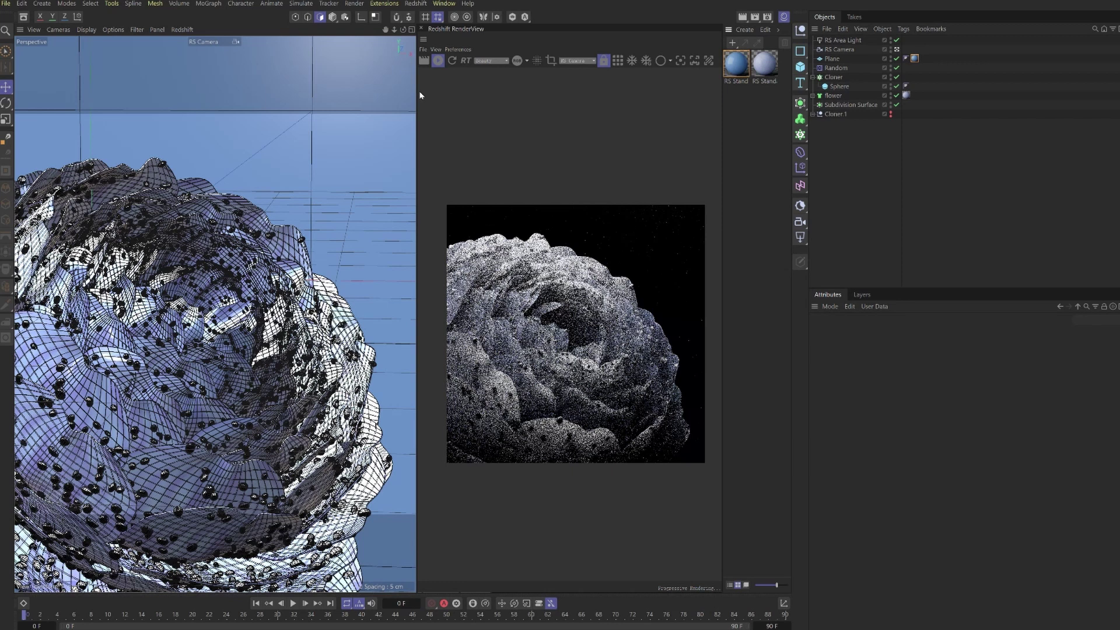
Add a second RS Area Light and shrink it to about 40%.
key("shift+c")
type("area li")
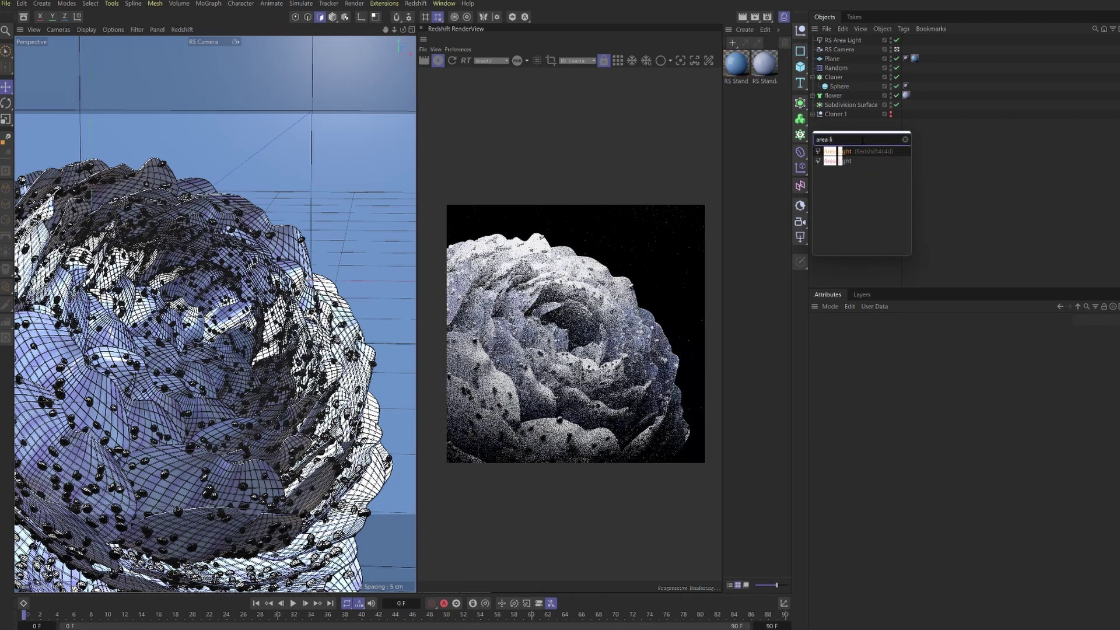
left_click(857, 151)
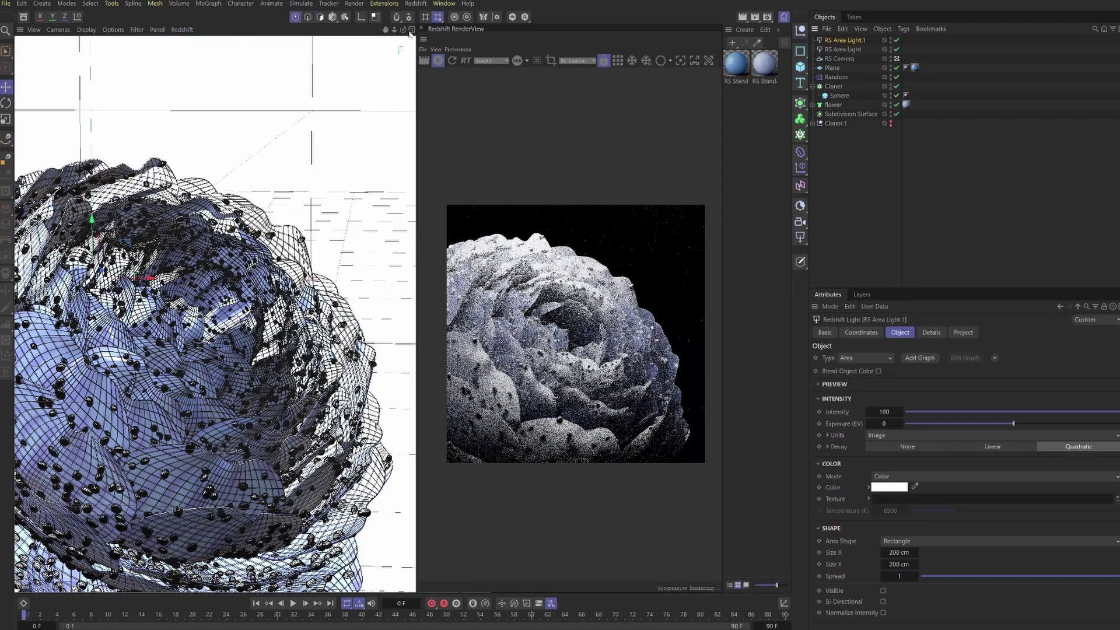
left_click(412, 29)
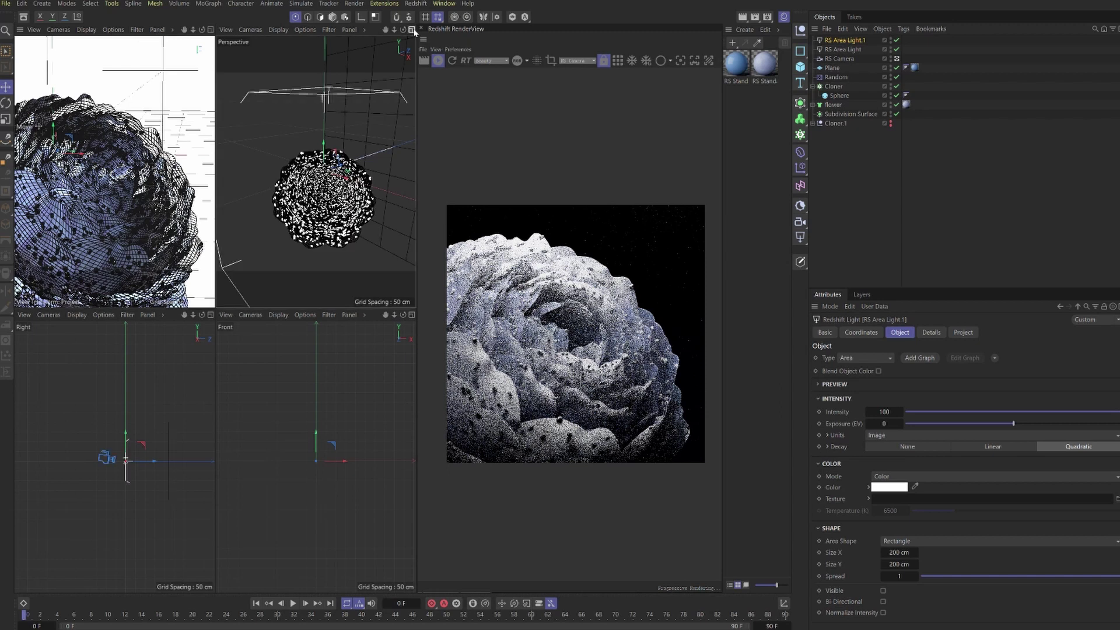
left_click(412, 29)
left_click_drag(342, 312, 197, 268, "alt")
key("t")
key("e")
Tilt the new area light on its red ring so its panel lies flatter.
left_click_drag(71, 315, 274, 233)
key("ctrl+z")
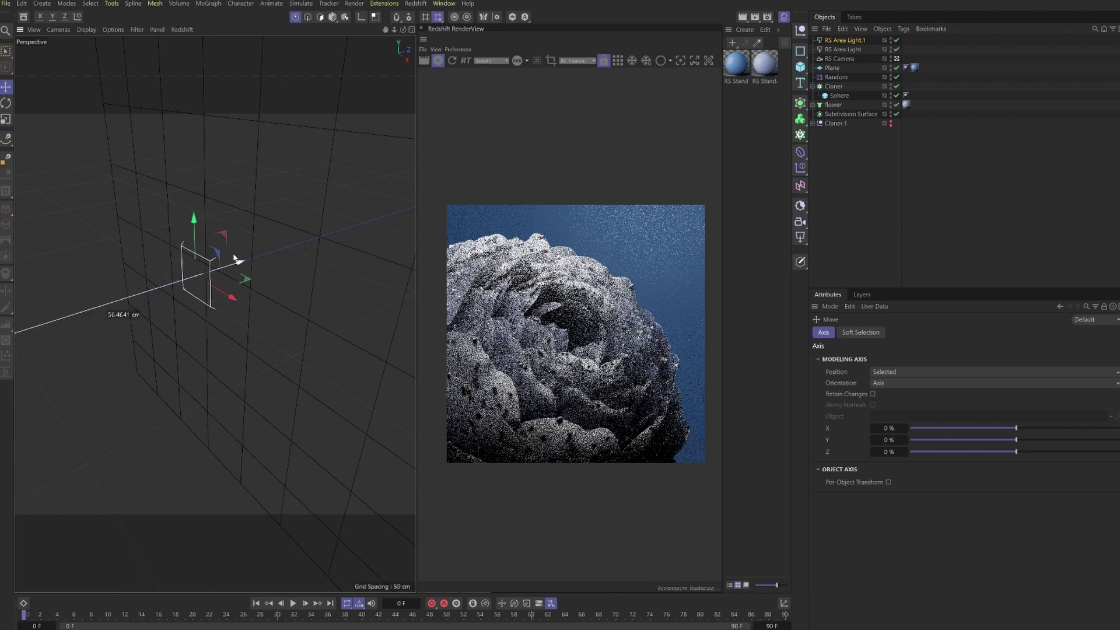
key("r")
left_click_drag(177, 256, 373, 233)
key("e")
left_click(885, 178)
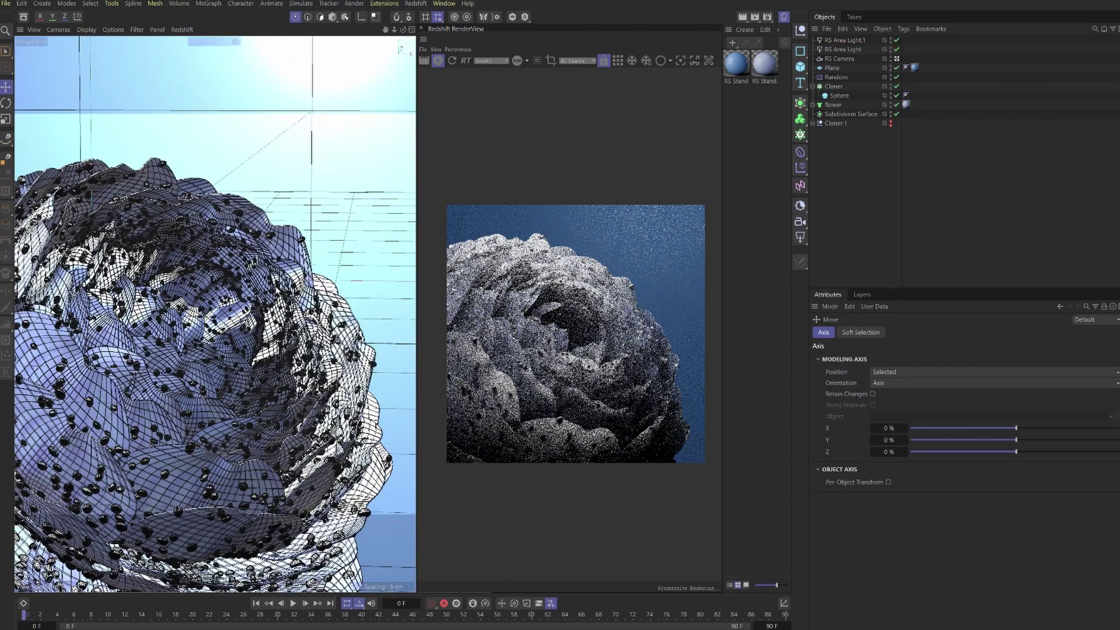
left_click_drag(279, 291, 315, 274, "alt")
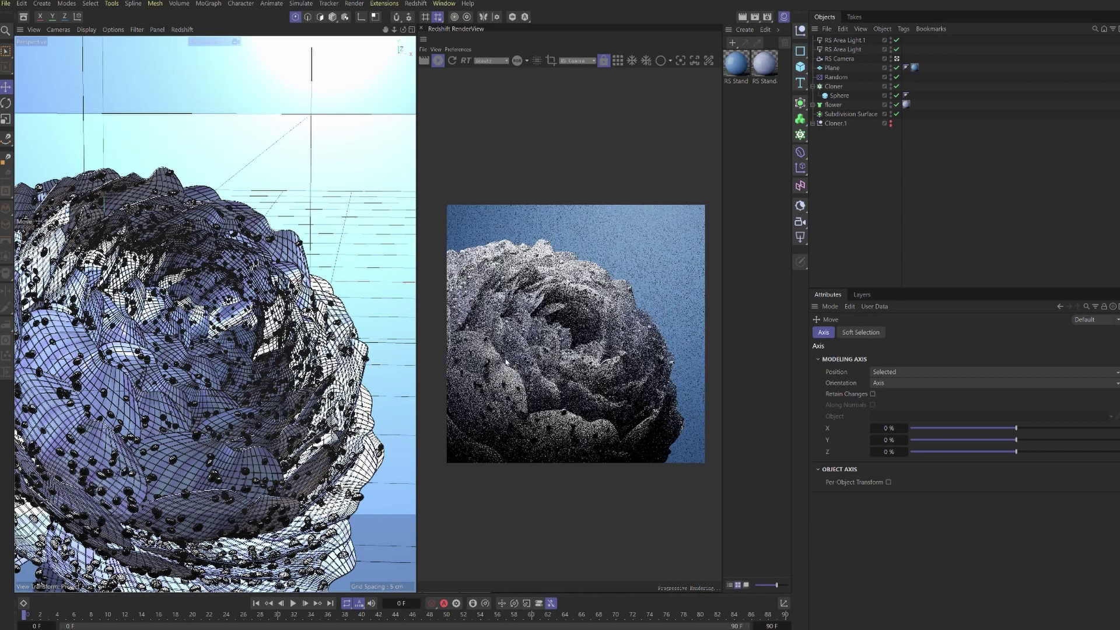
Set RS Standard.1's reflection roughness to 0.843 and raise the area light above the flower.
left_click(747, 56)
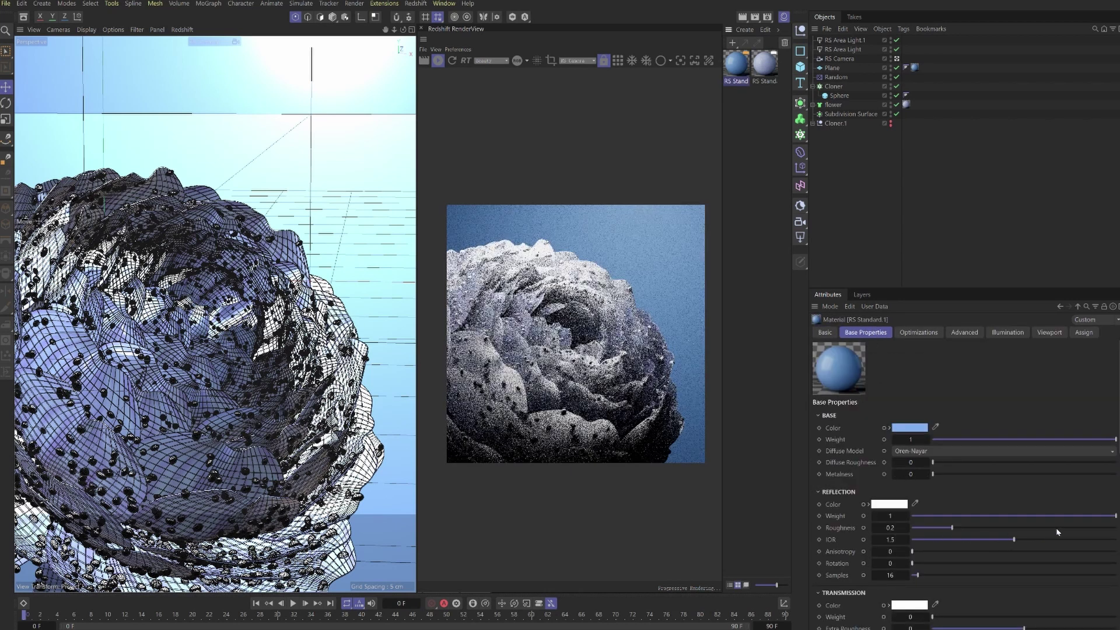
left_click(1084, 528)
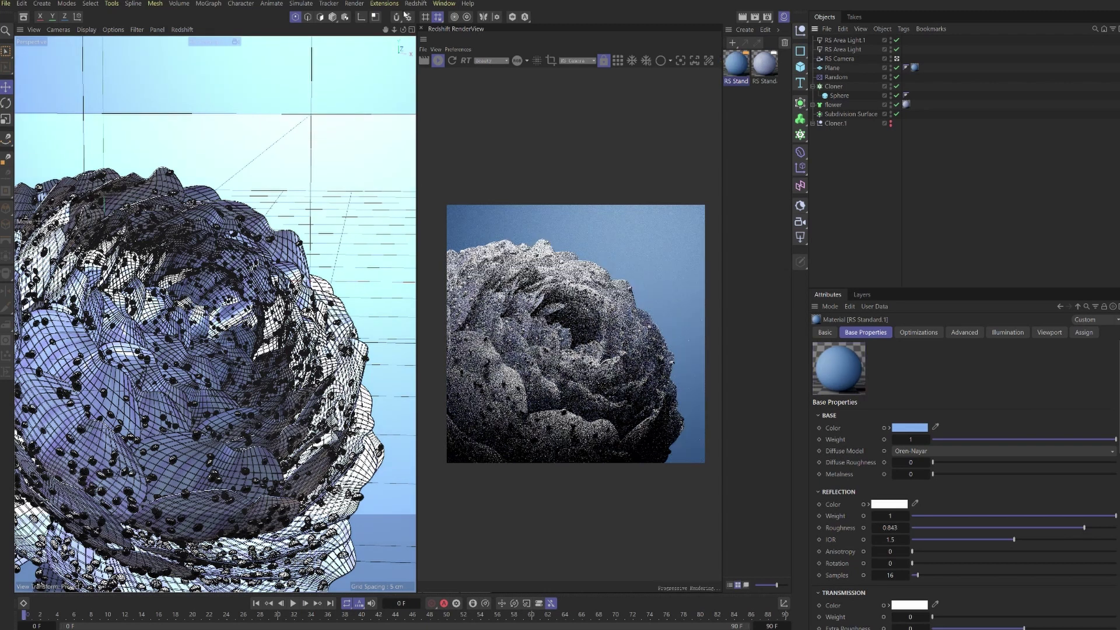
left_click(173, 221)
left_click_drag(174, 220, 169, 149)
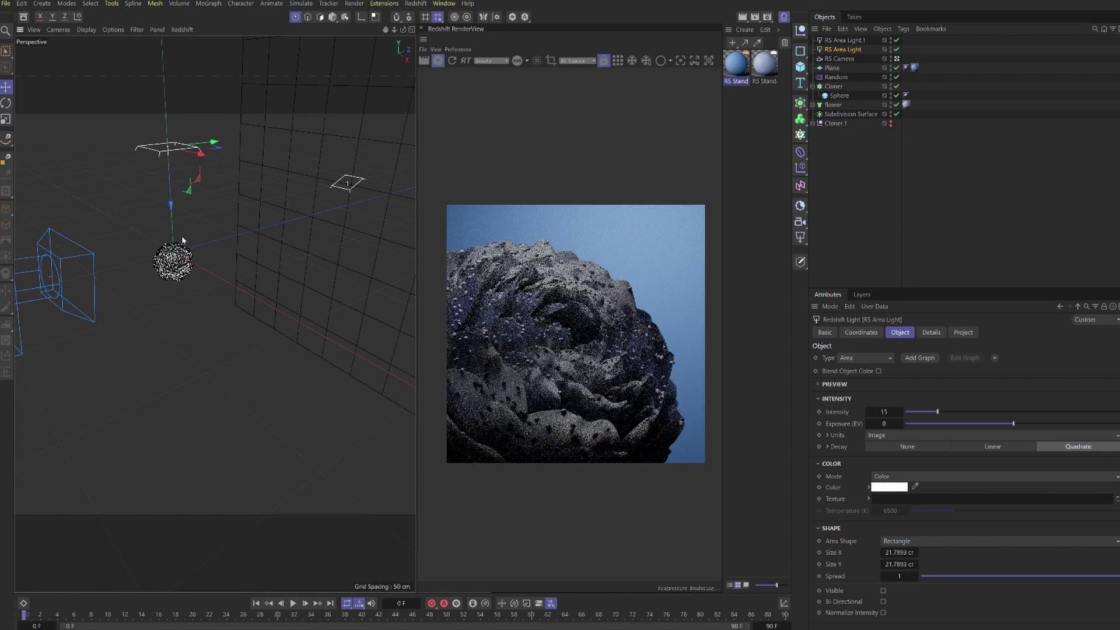
In the flower material's node graph, preview the lower Maxon Noise and set its overall scale to 0.1.
double_click(765, 67)
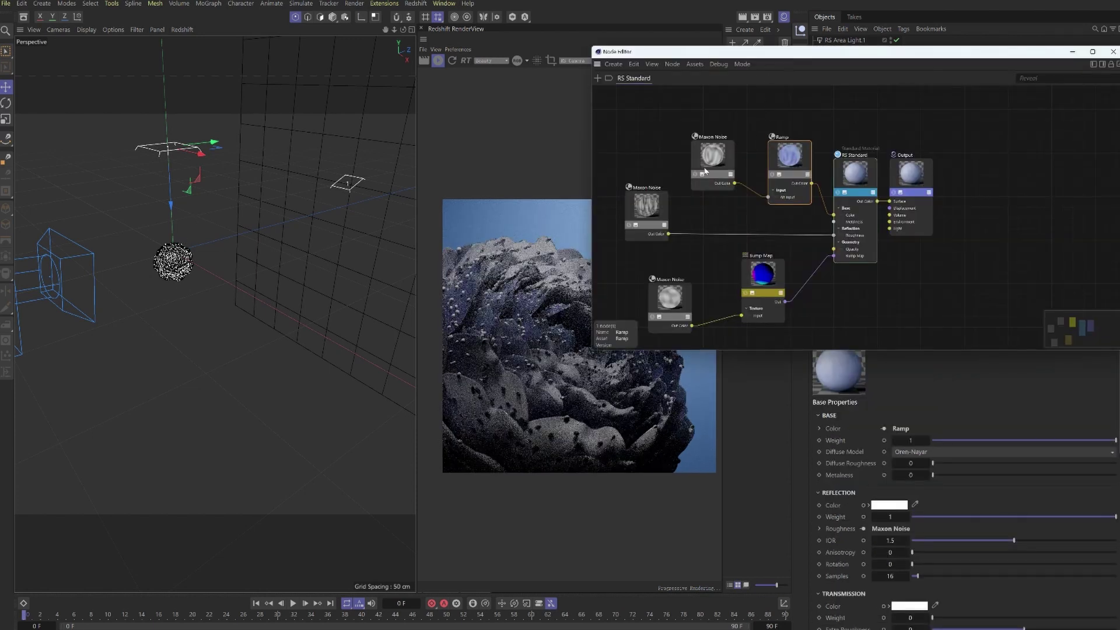
left_click(673, 300)
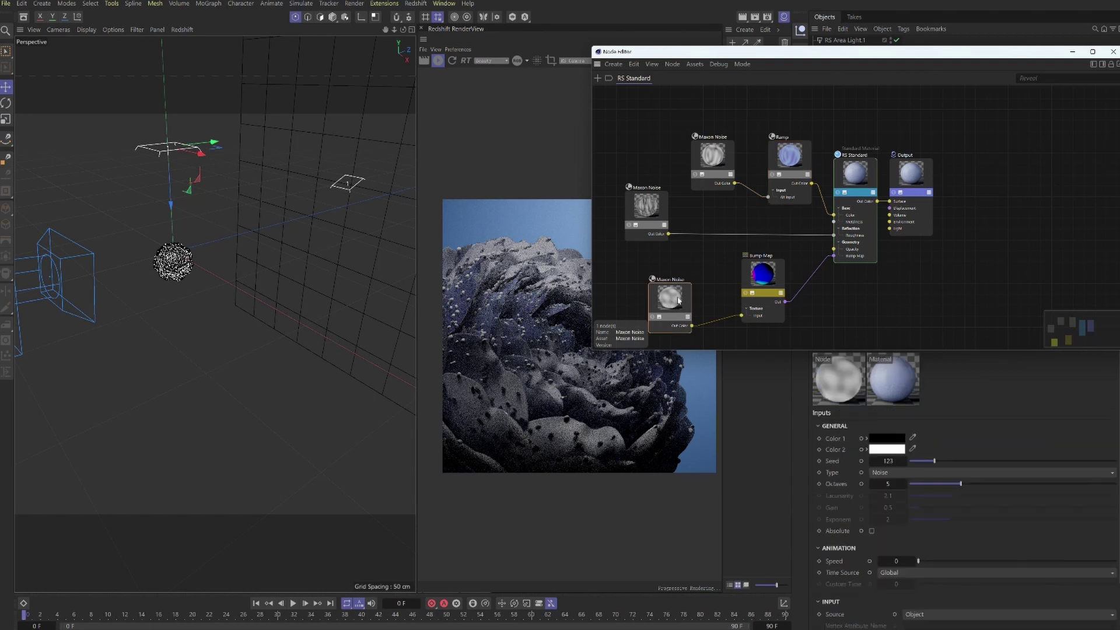
left_click(653, 317)
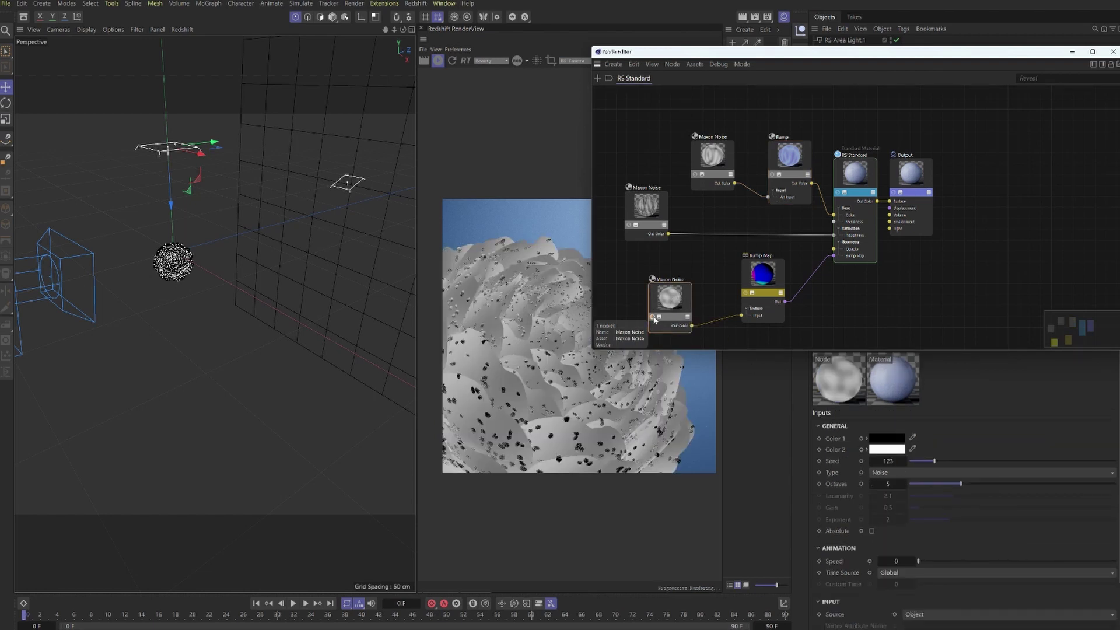
scroll(898, 524, "down", 2)
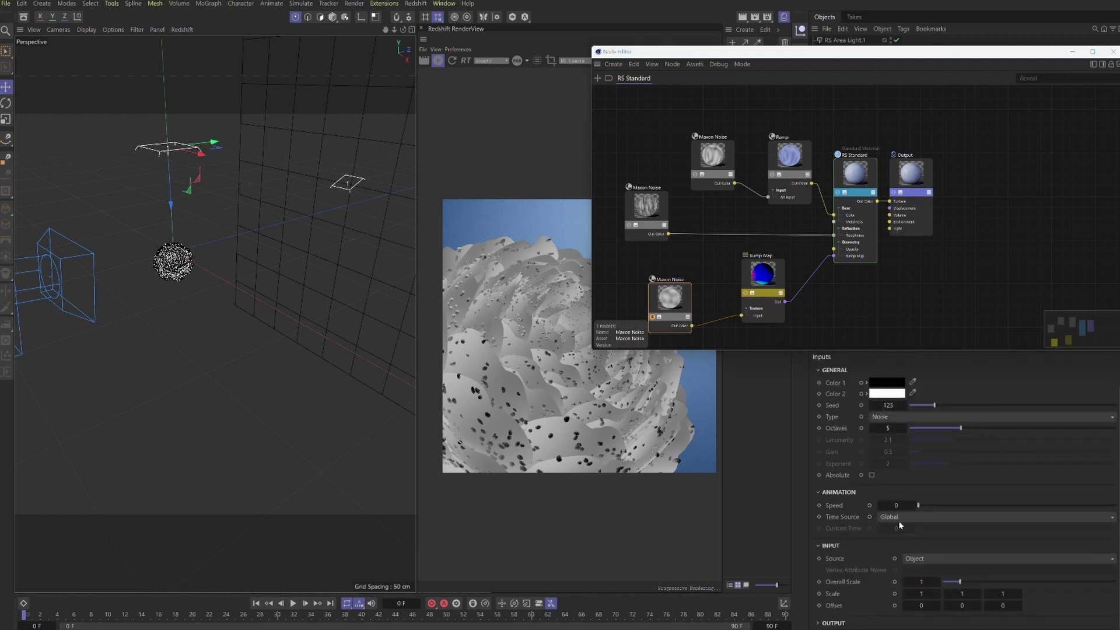
left_click_drag(925, 581, 919, 582)
Stretch the lower Maxon Noise node to a Y scale of 3.
left_click(899, 326)
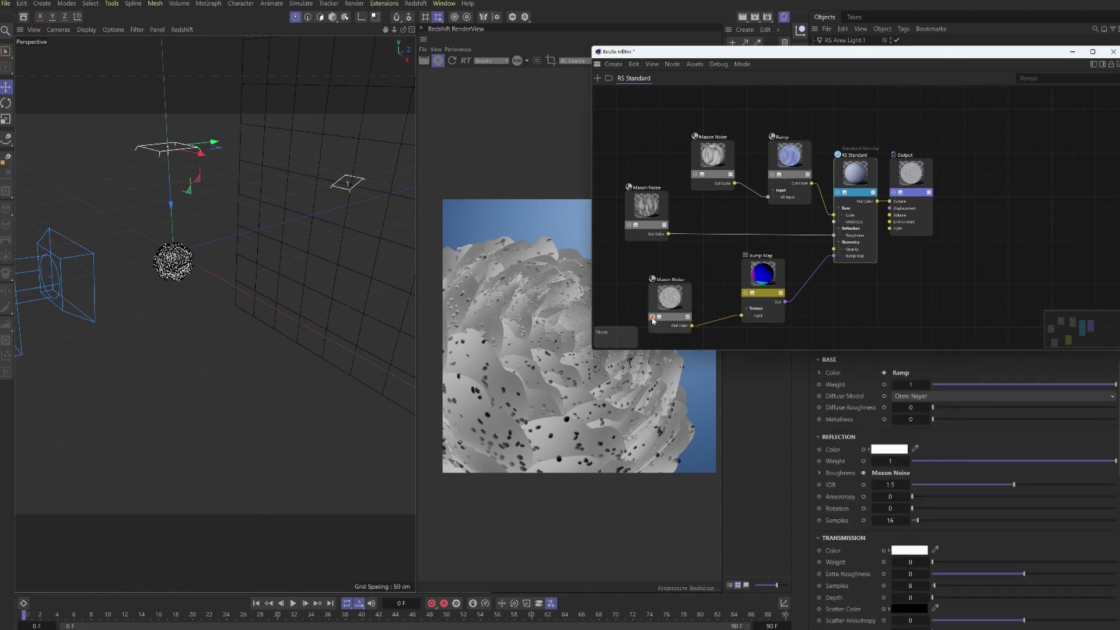
scroll(903, 586, "down", 10)
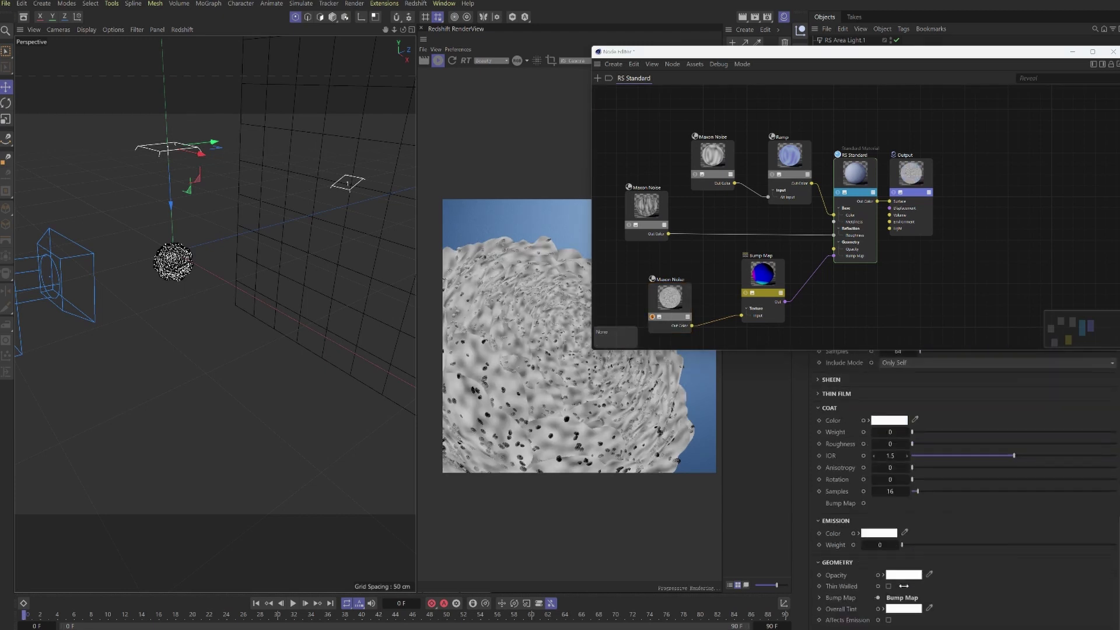
scroll(843, 534, "up", 10)
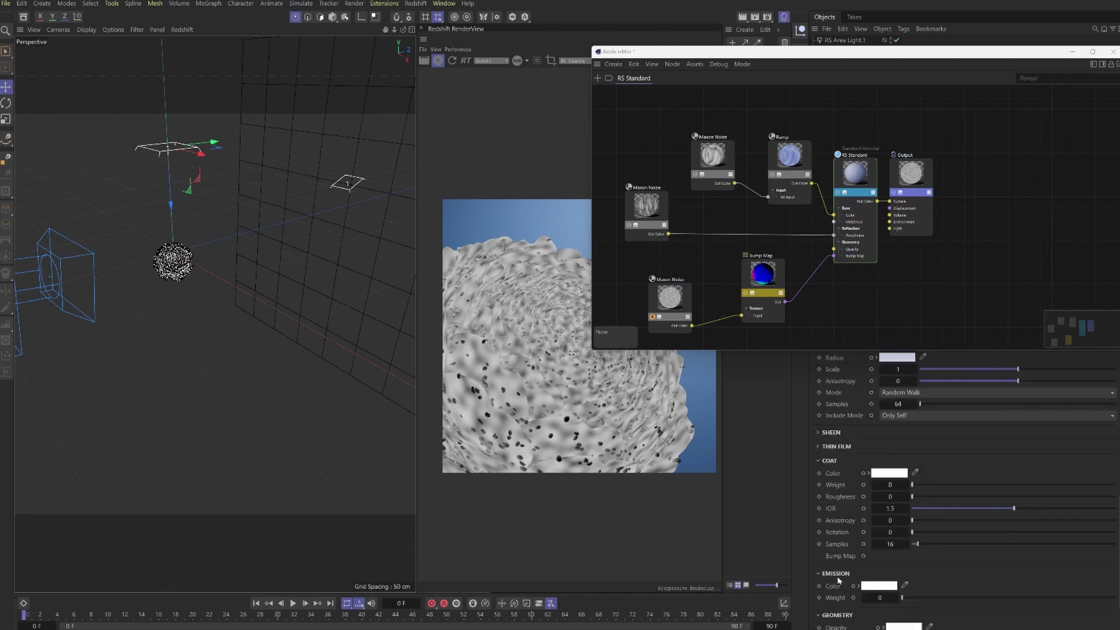
left_click(669, 297)
left_click_drag(957, 596, 1070, 620)
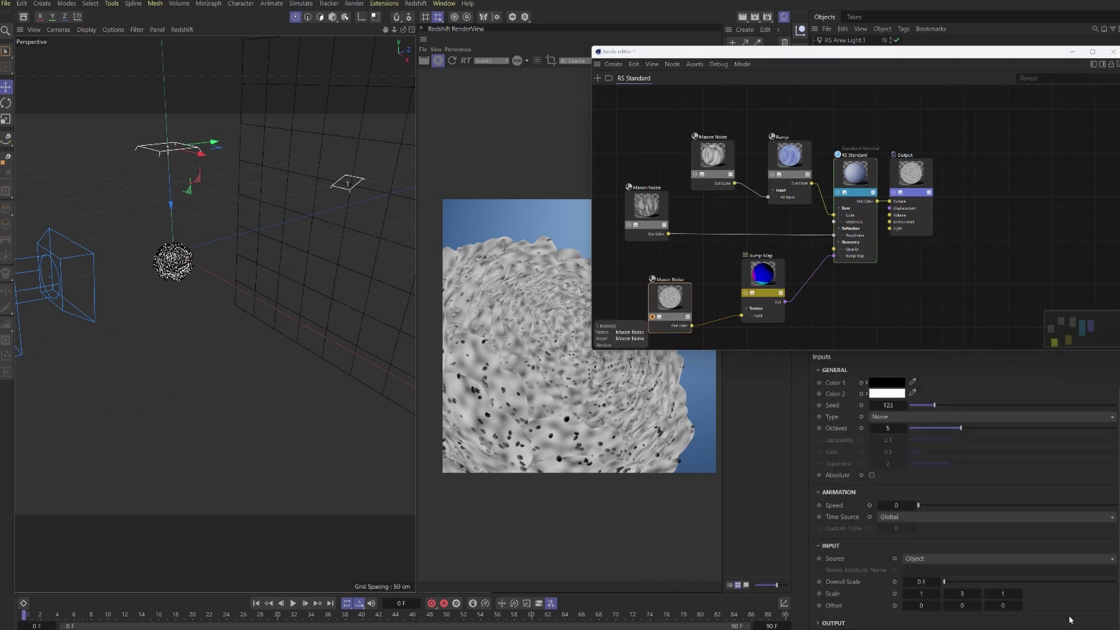
Check the Bump Map node's Height Scale value, then close the node graph.
left_click(840, 292)
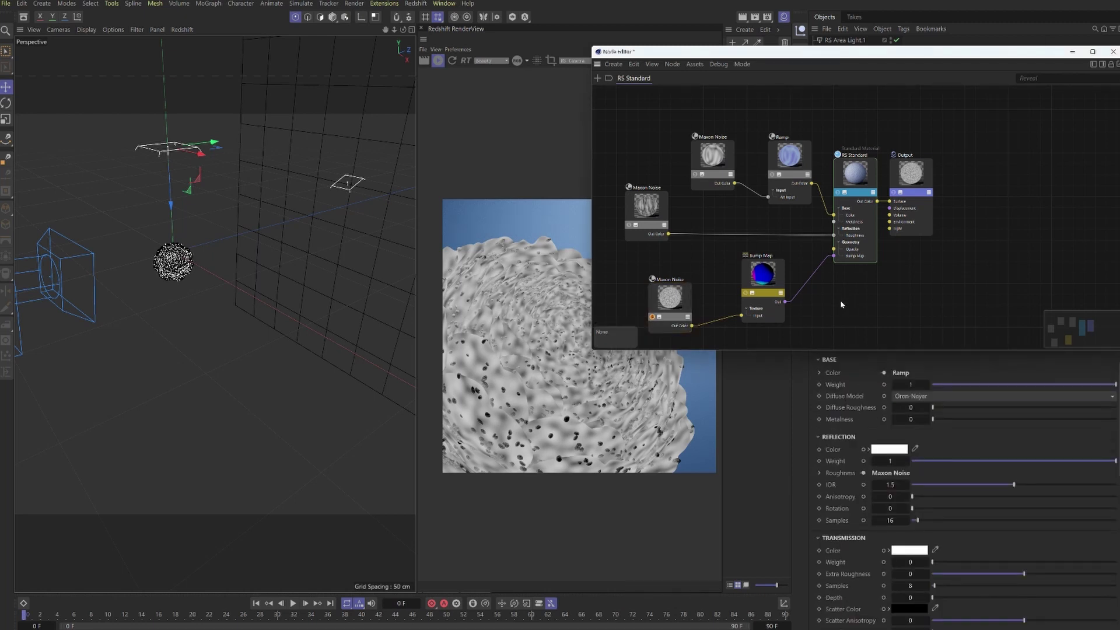
left_click(762, 274)
left_click(926, 472)
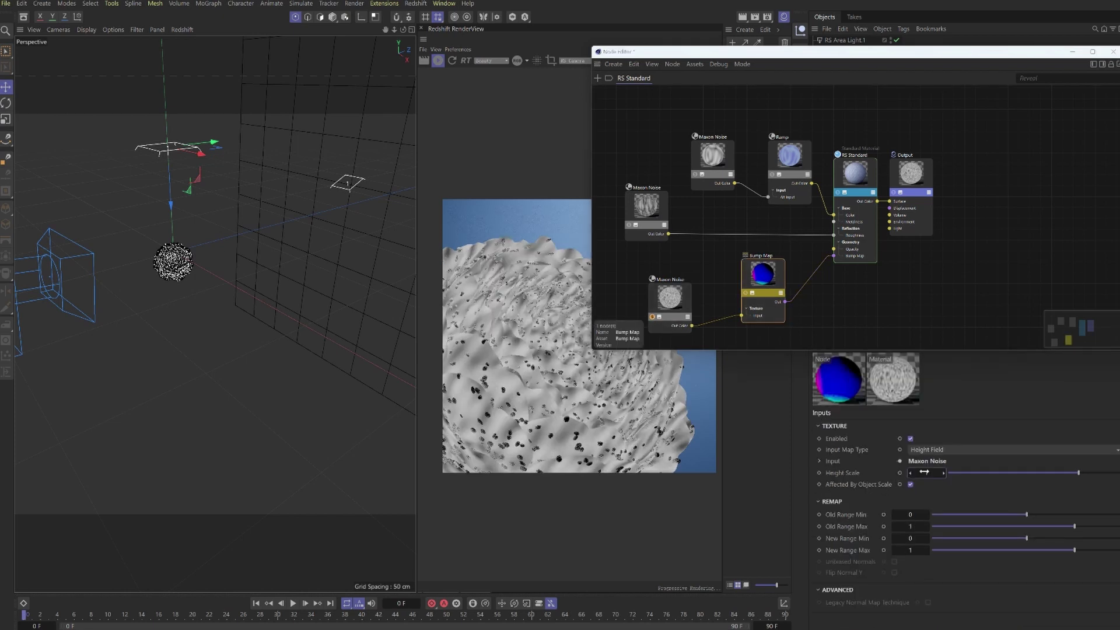
left_click(999, 213)
left_click(1113, 51)
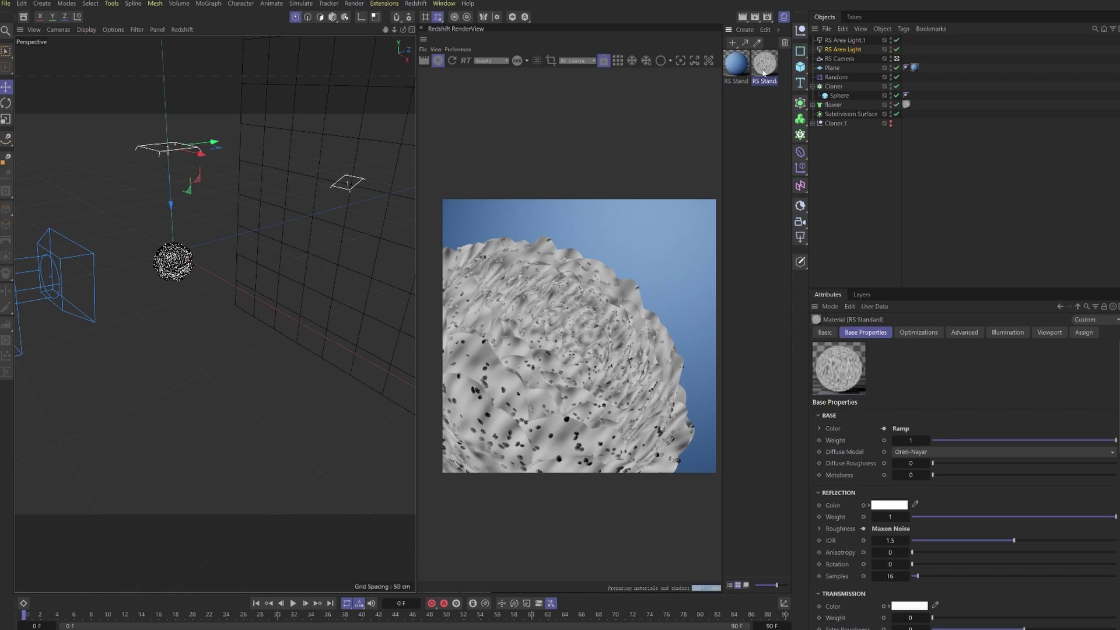
Return the render to the full material, show all four viewports, and inspect the upper noise node.
left_click(656, 329)
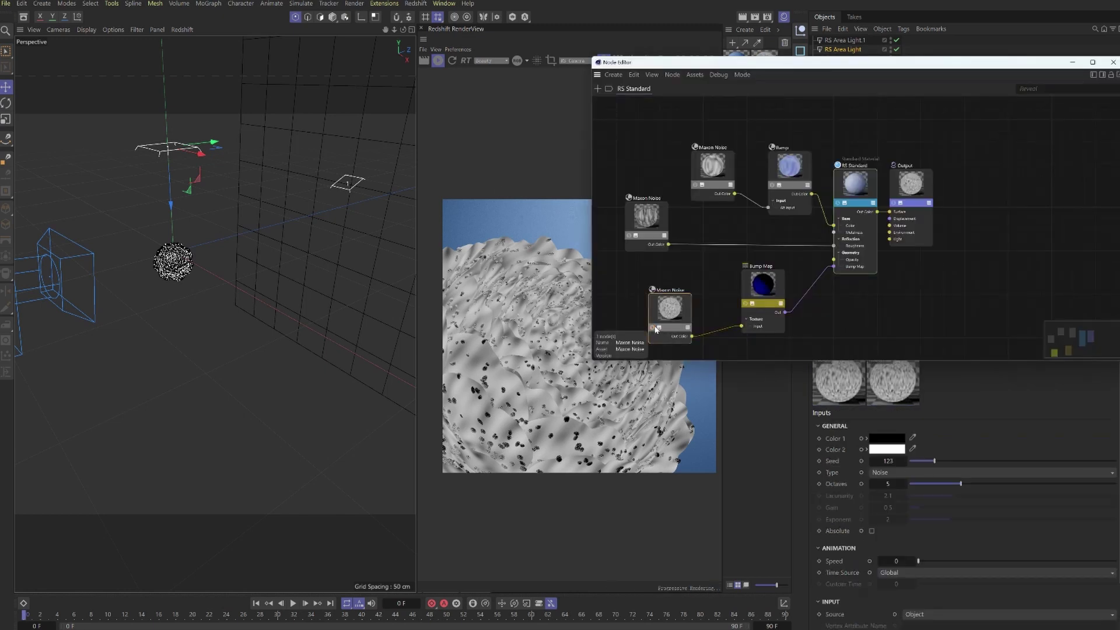
left_click(732, 261)
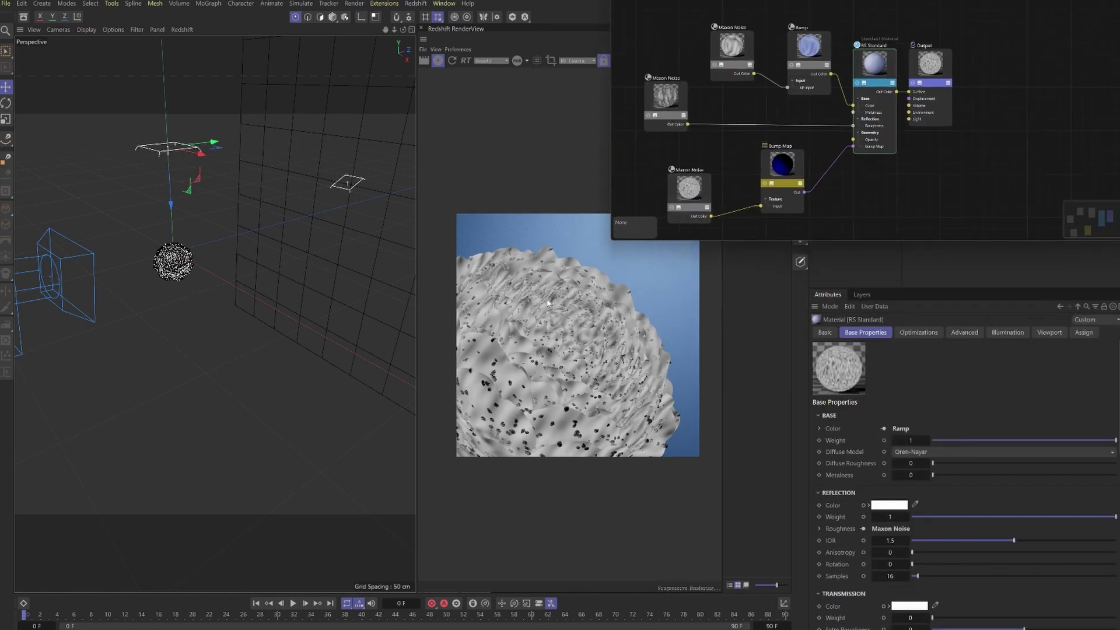
middle_click(255, 61)
left_click(700, 58)
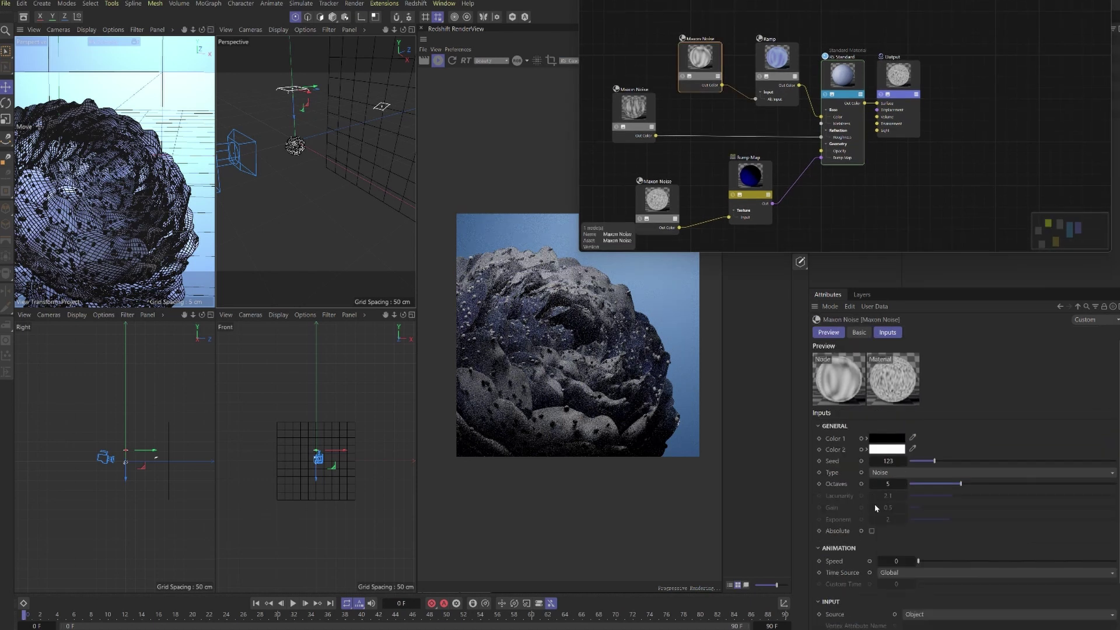
left_click(934, 193)
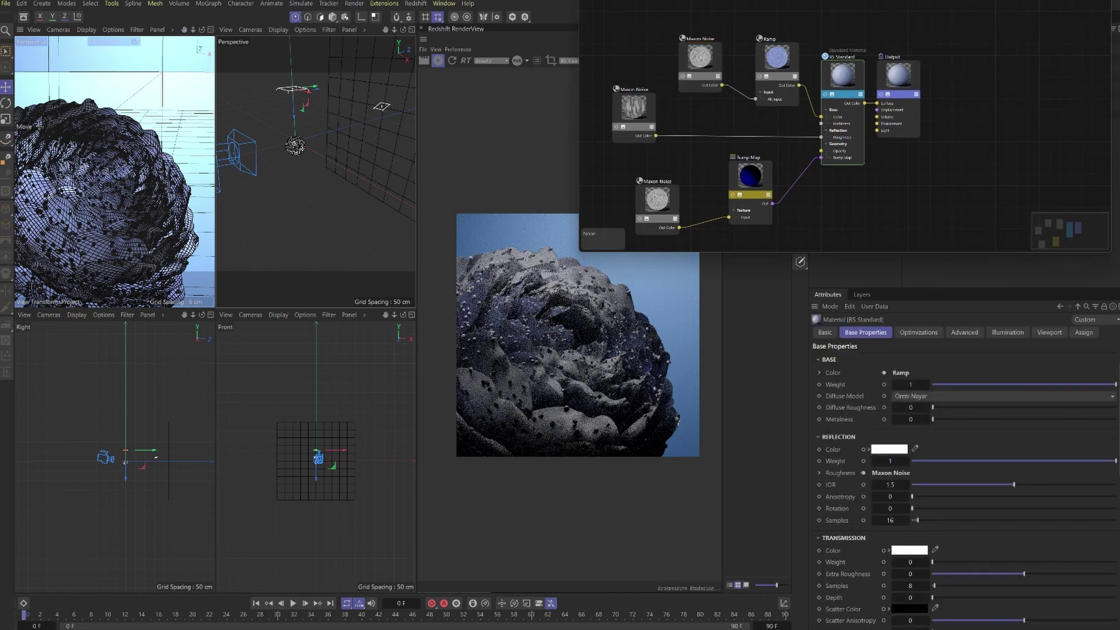
Rotate the area light to re-angle it toward the flower.
key("F1")
key("r")
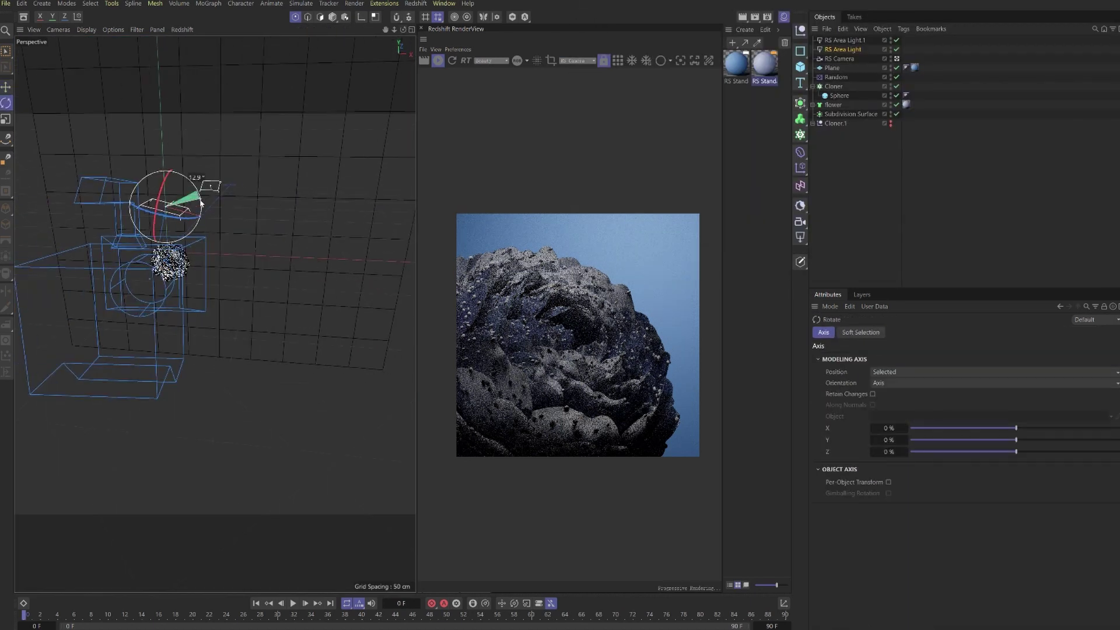
left_click_drag(201, 202, 200, 226)
key("e")
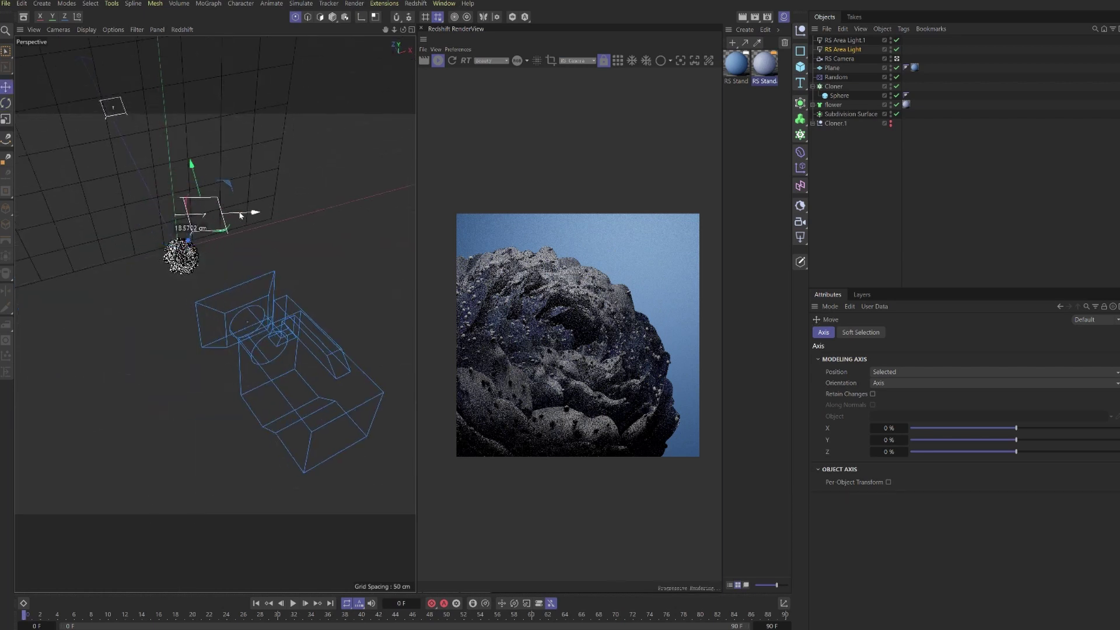
Create a new Redshift Standard material and apply it to the Sphere droplets.
left_click(744, 29)
mouse_move(761, 83)
mouse_move(875, 85)
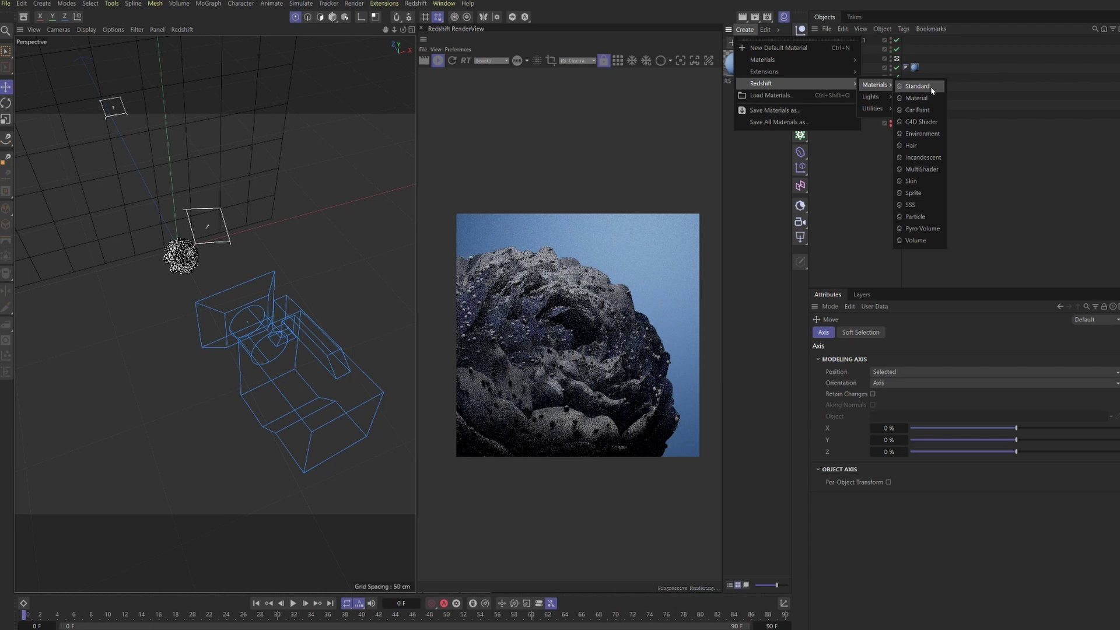
left_click(931, 88)
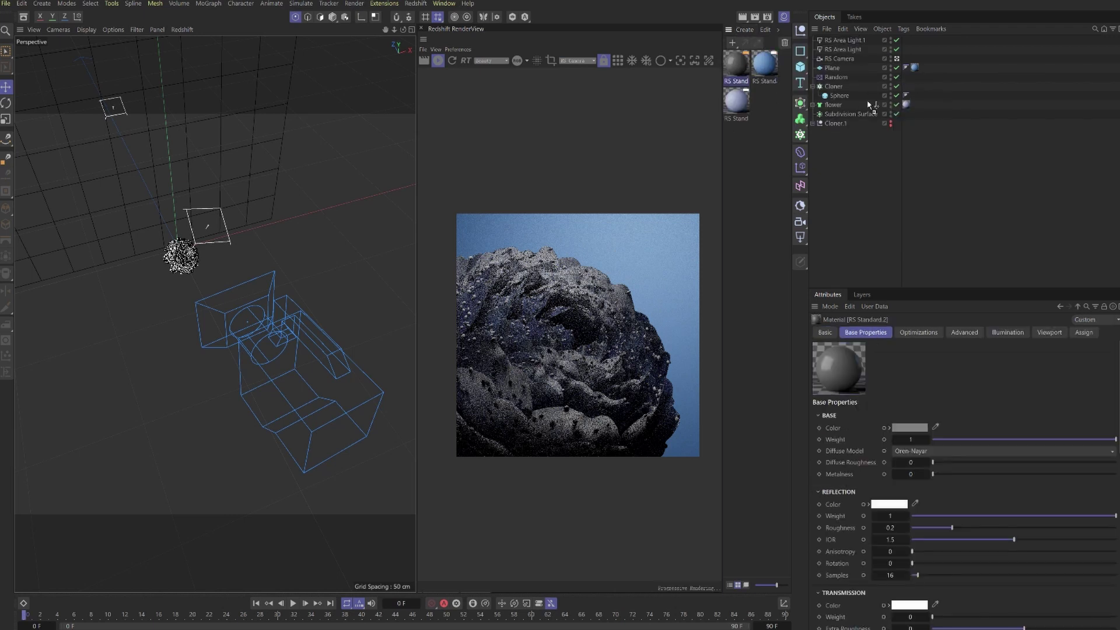
left_click_drag(869, 105, 840, 97)
left_click(910, 358)
Set the new material's Transmission Weight to 1.
scroll(913, 584, "down", 2)
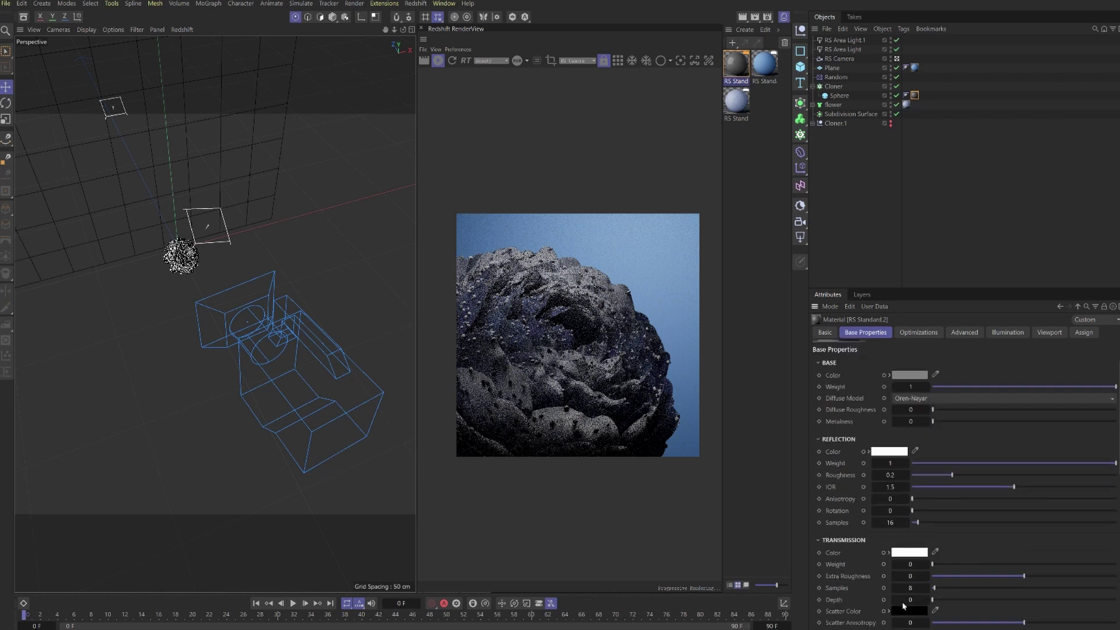
left_click(913, 566)
type("1")
key("Return")
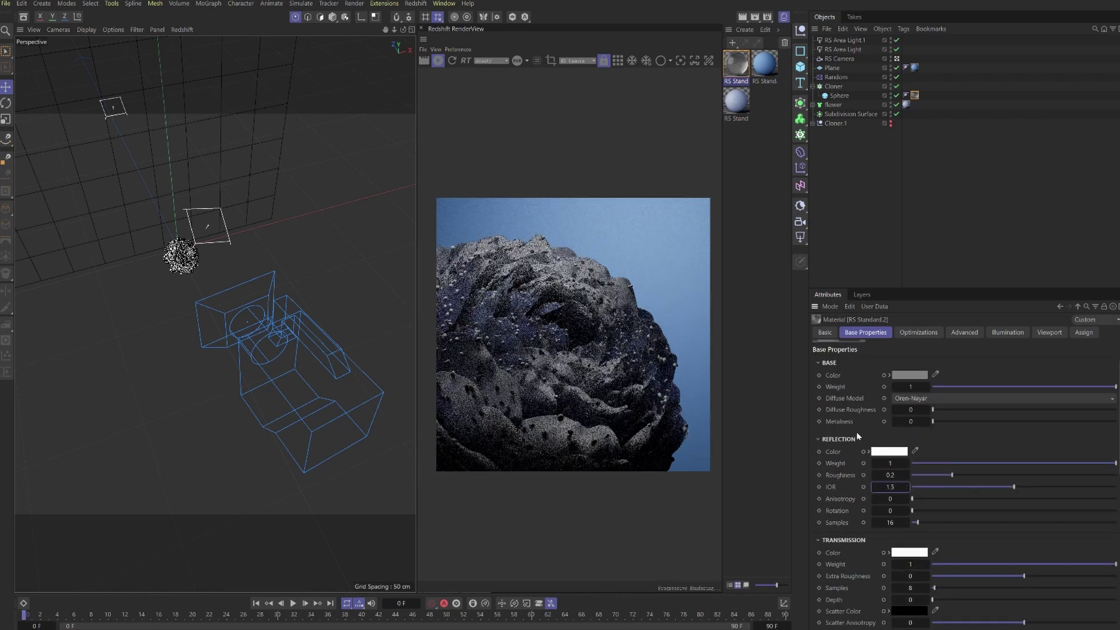
Restart the Redshift RenderView and zoom the image to inspect the glass-like droplets.
left_click(452, 61)
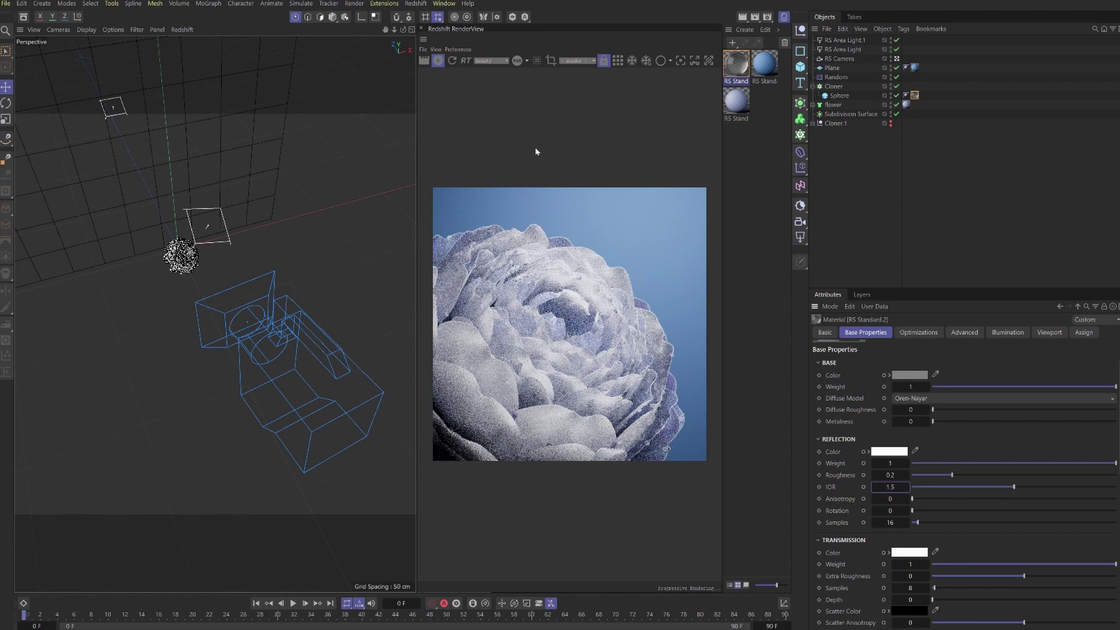
scroll(563, 325, "up", 1)
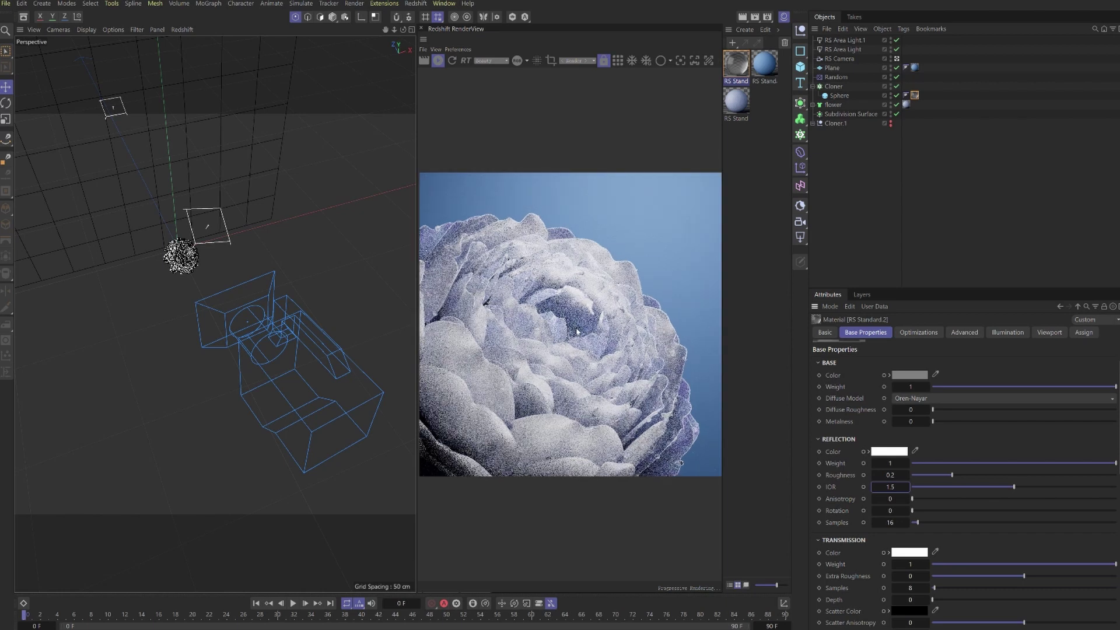
scroll(576, 331, "down", 2)
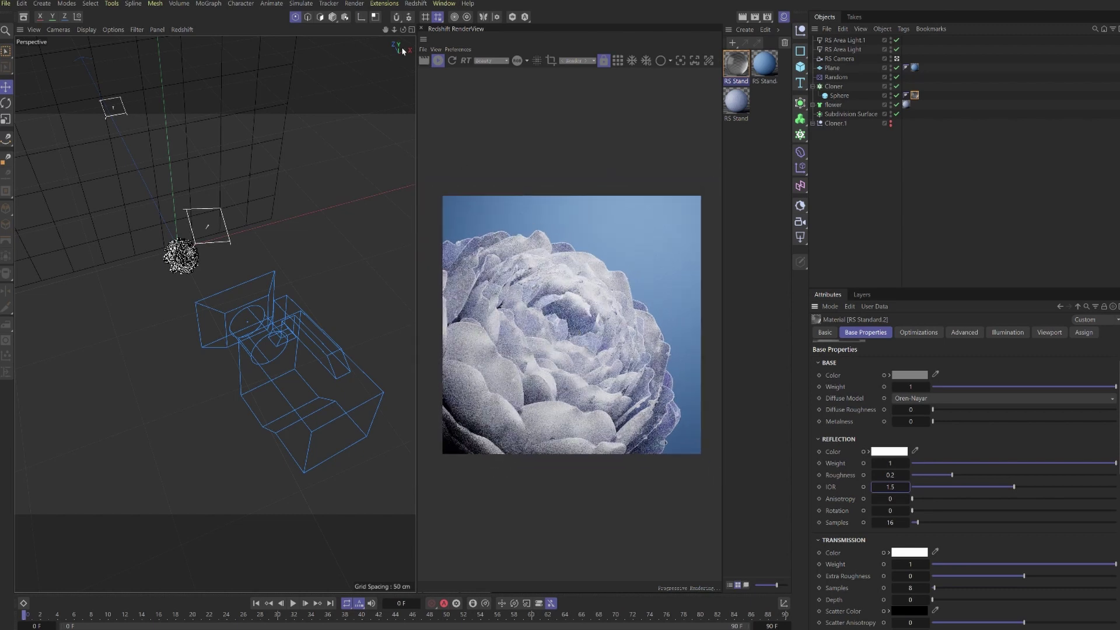